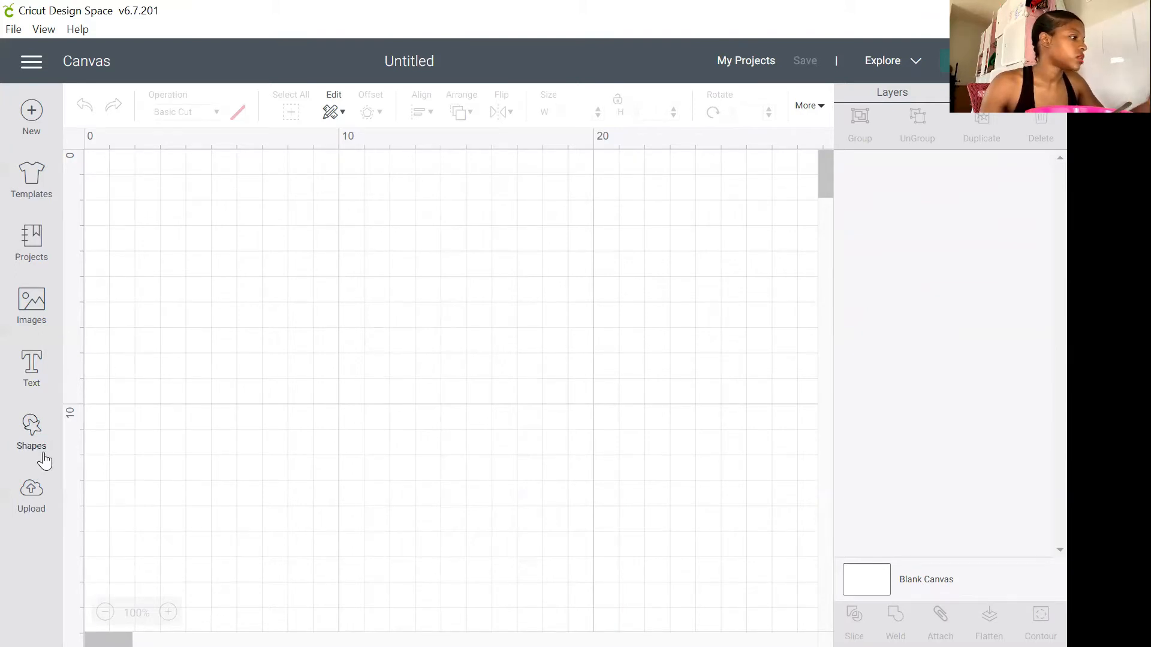
click(37, 495)
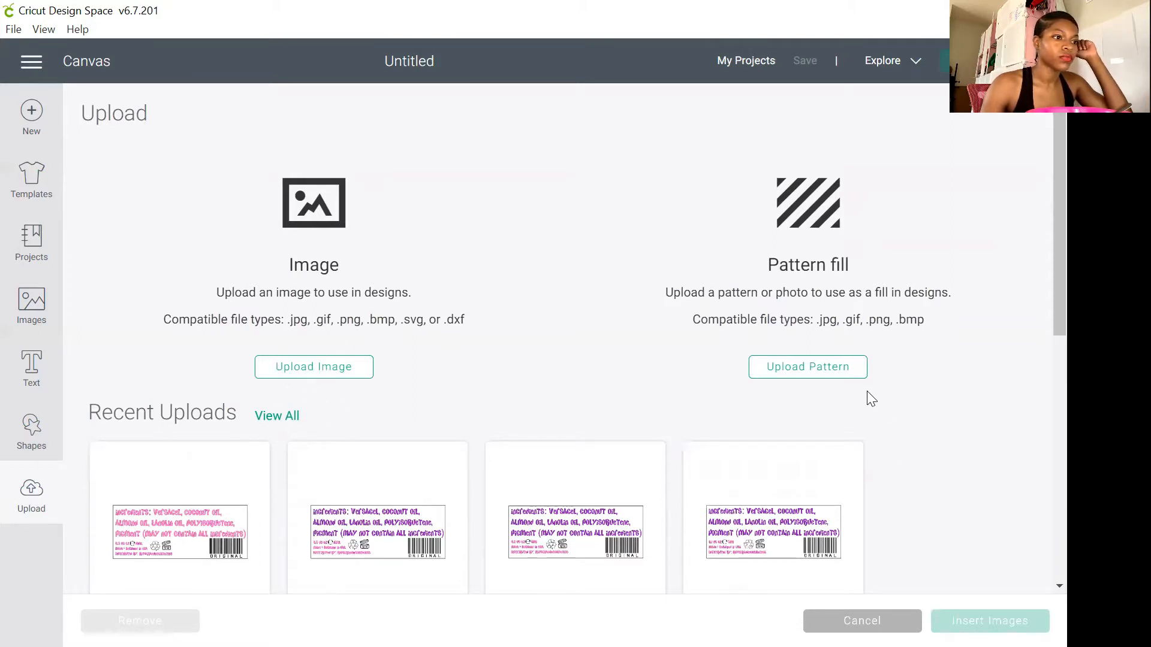
click(316, 381)
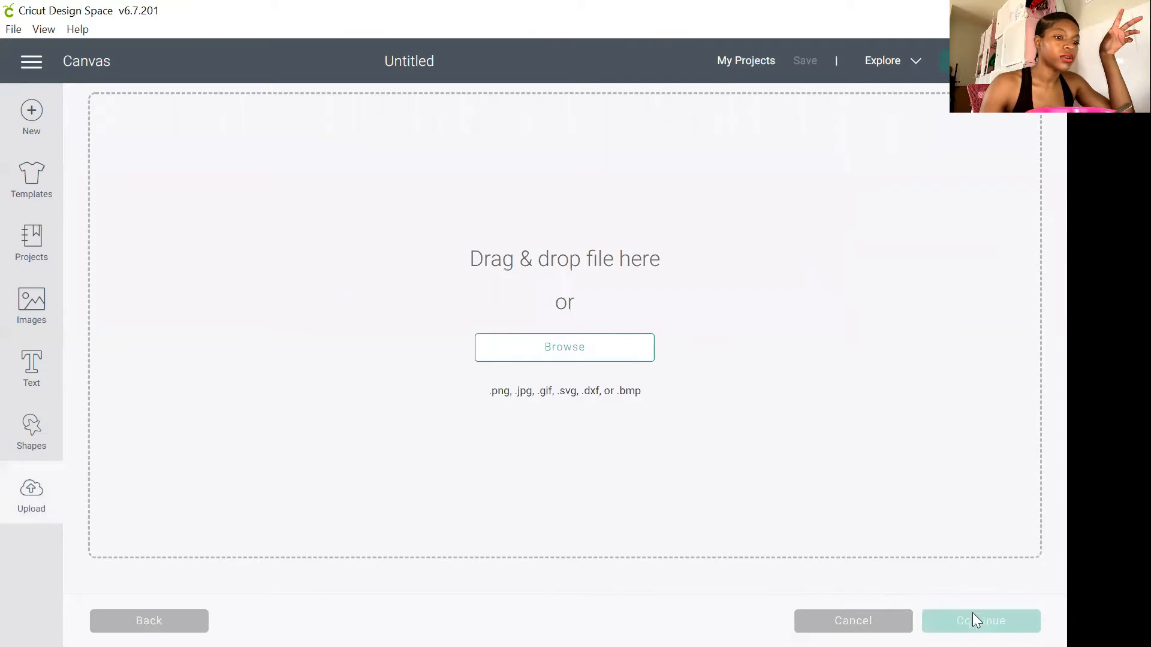
click(853, 621)
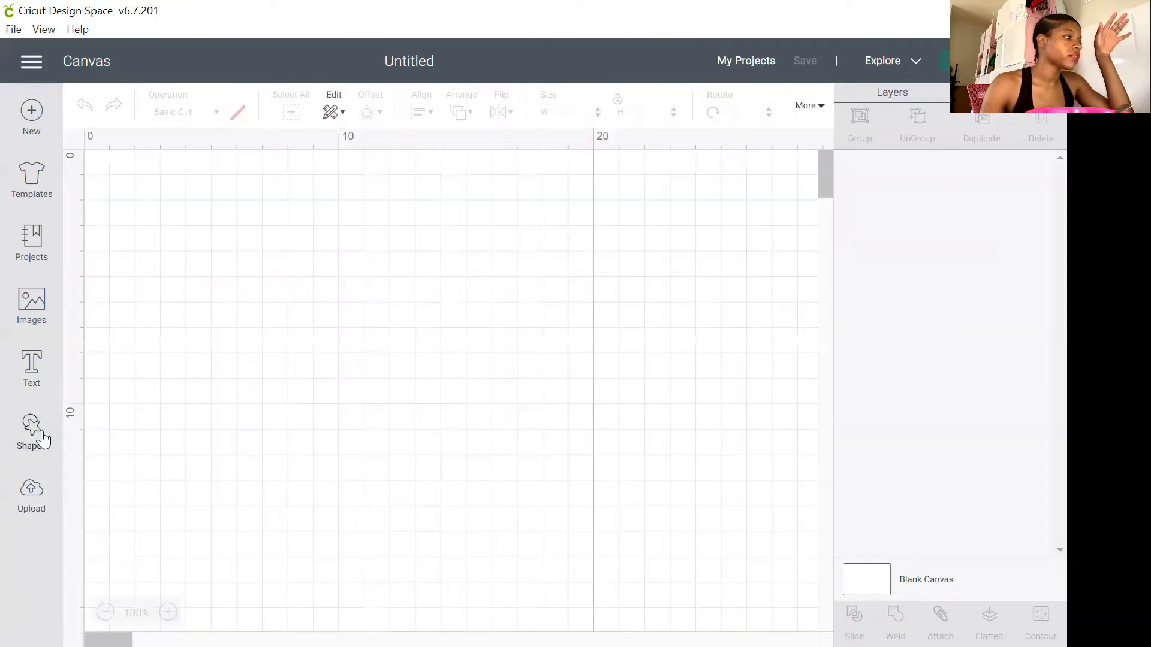
- Find the Baddie Lipgloss crown image among all uploaded images and insert it onto the canvas
click(40, 495)
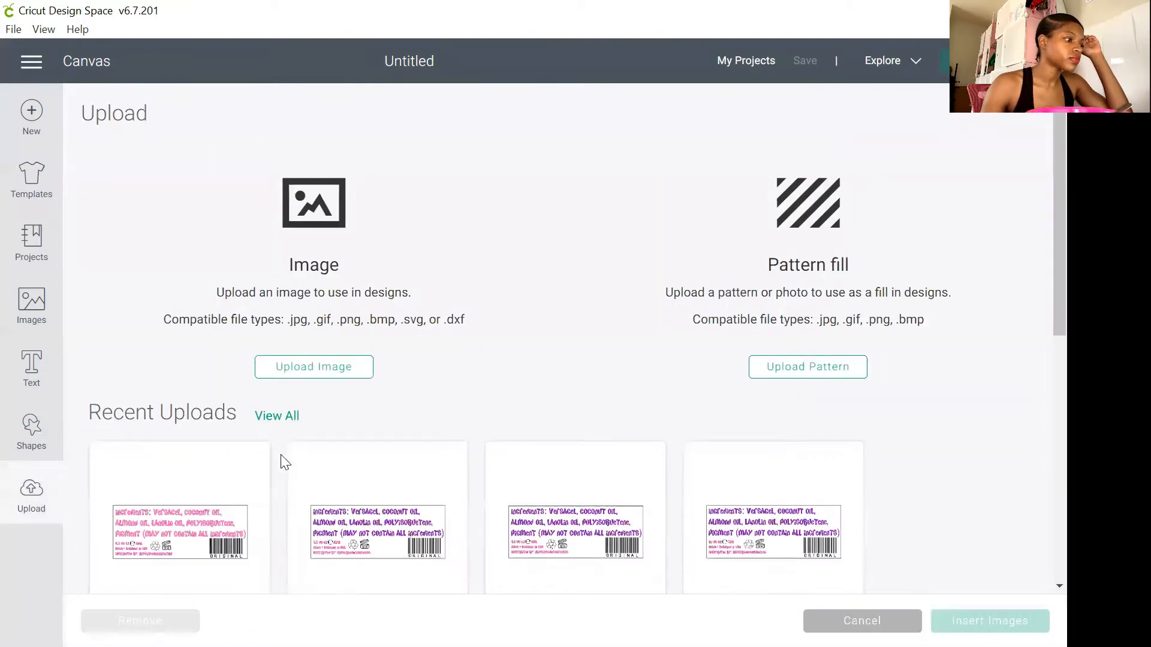
click(279, 420)
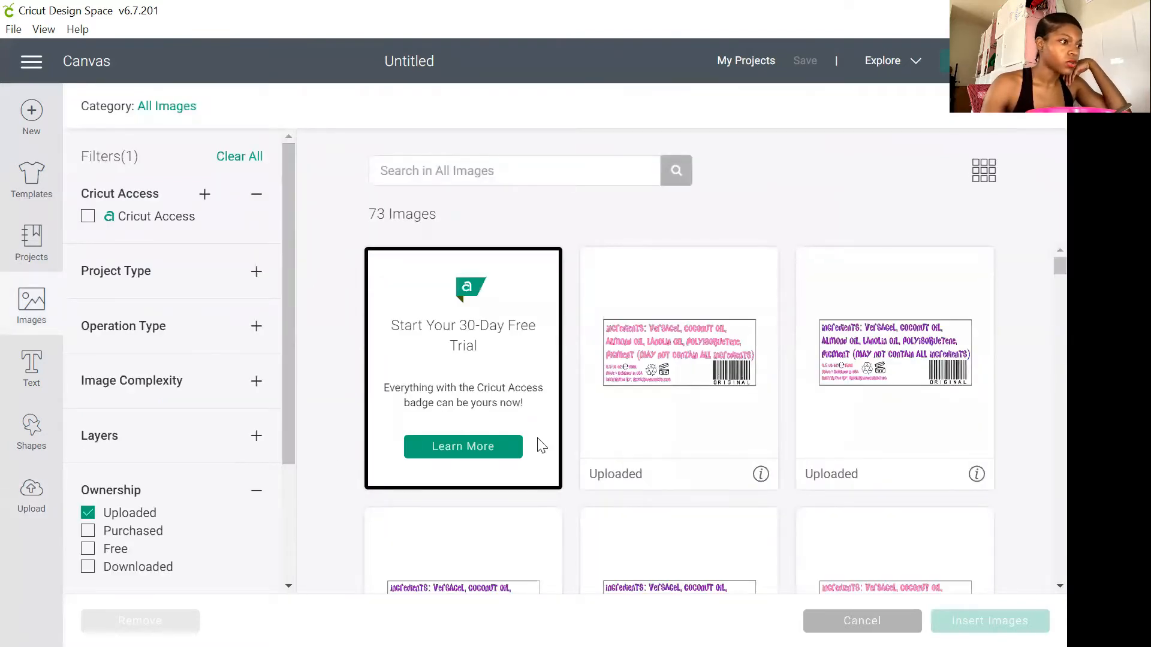
scroll(558, 428, down, 3)
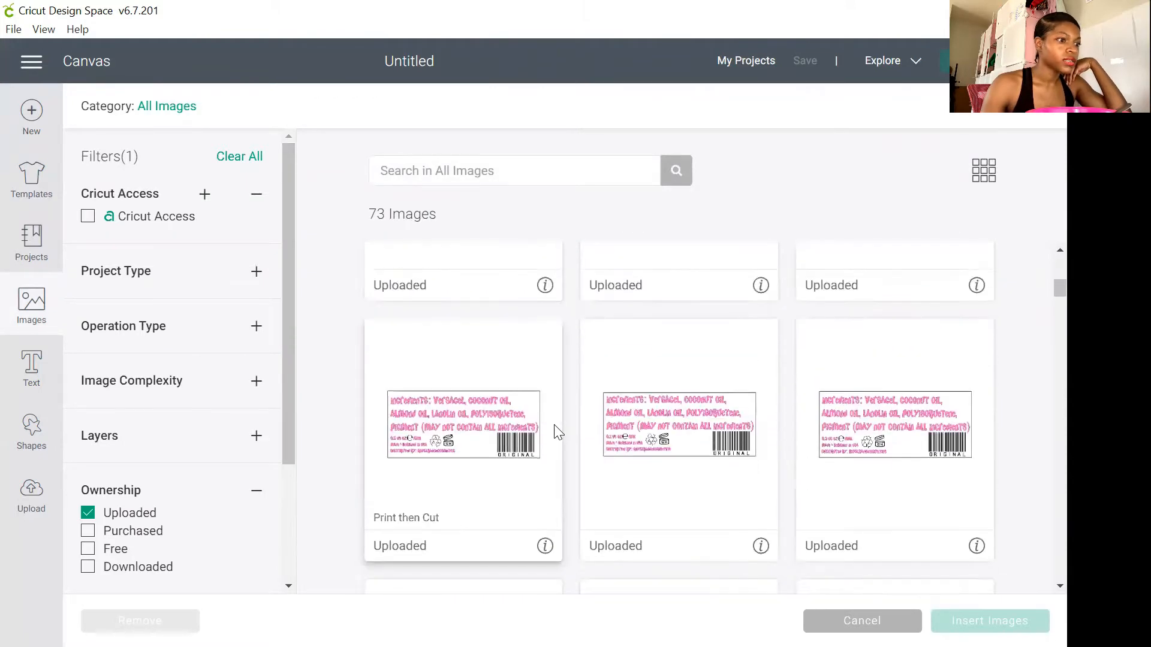
scroll(558, 431, down, 2)
scroll(488, 449, up, 2)
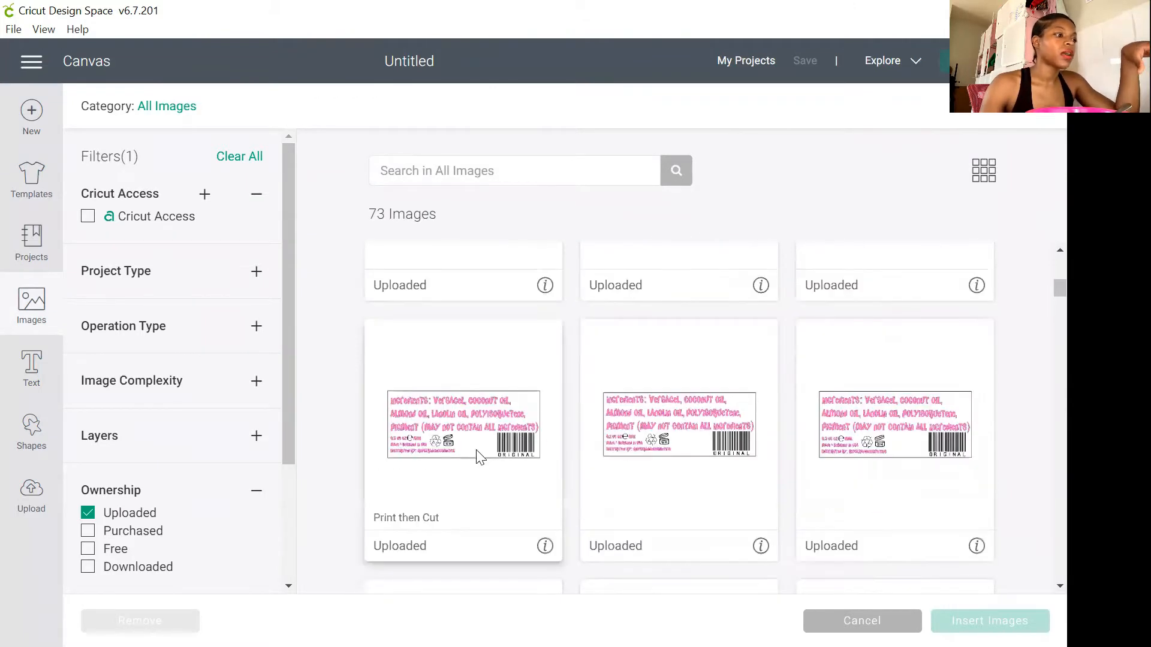
click(542, 545)
click(544, 547)
scroll(545, 527, down, 2)
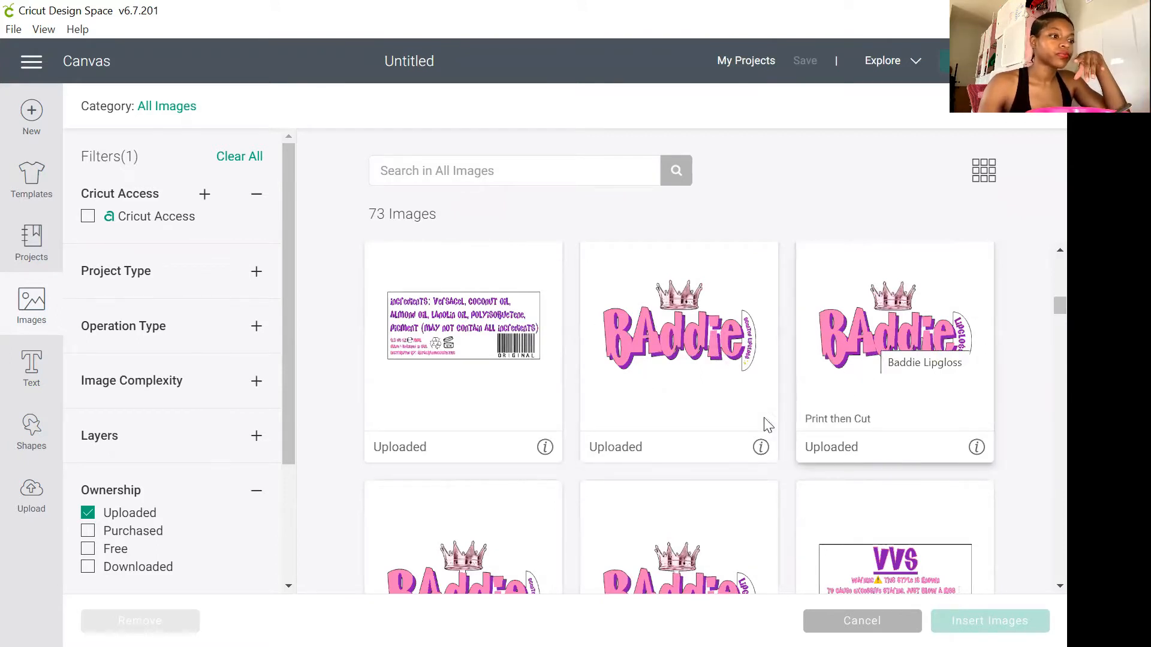
scroll(609, 430, down, 3)
click(702, 415)
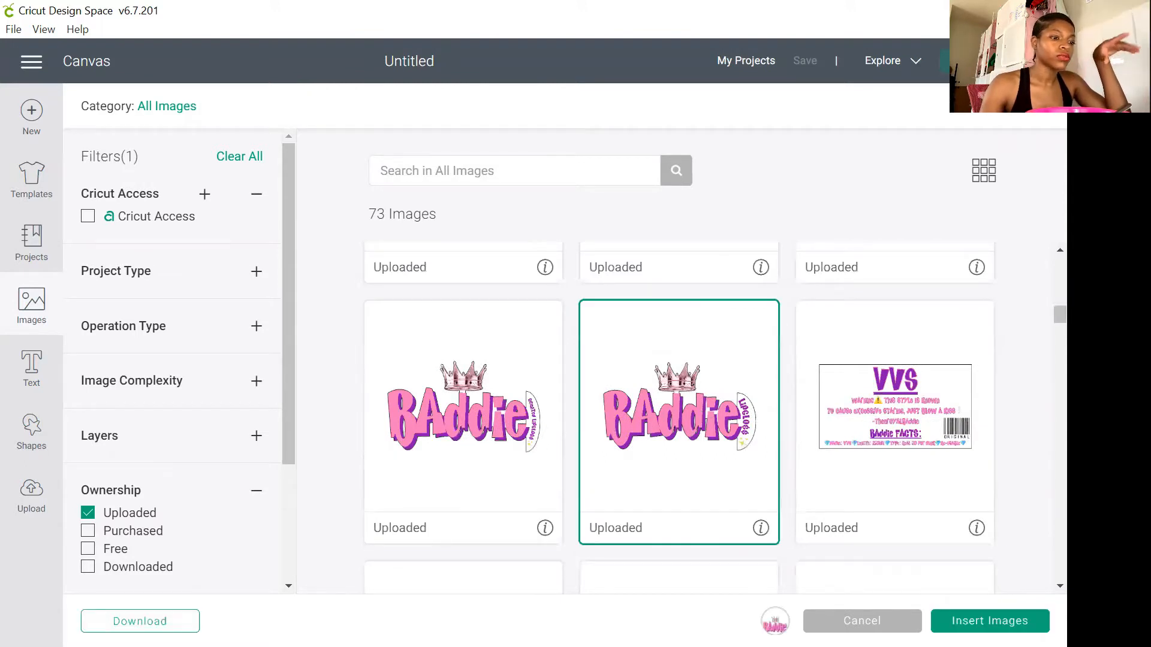
click(989, 621)
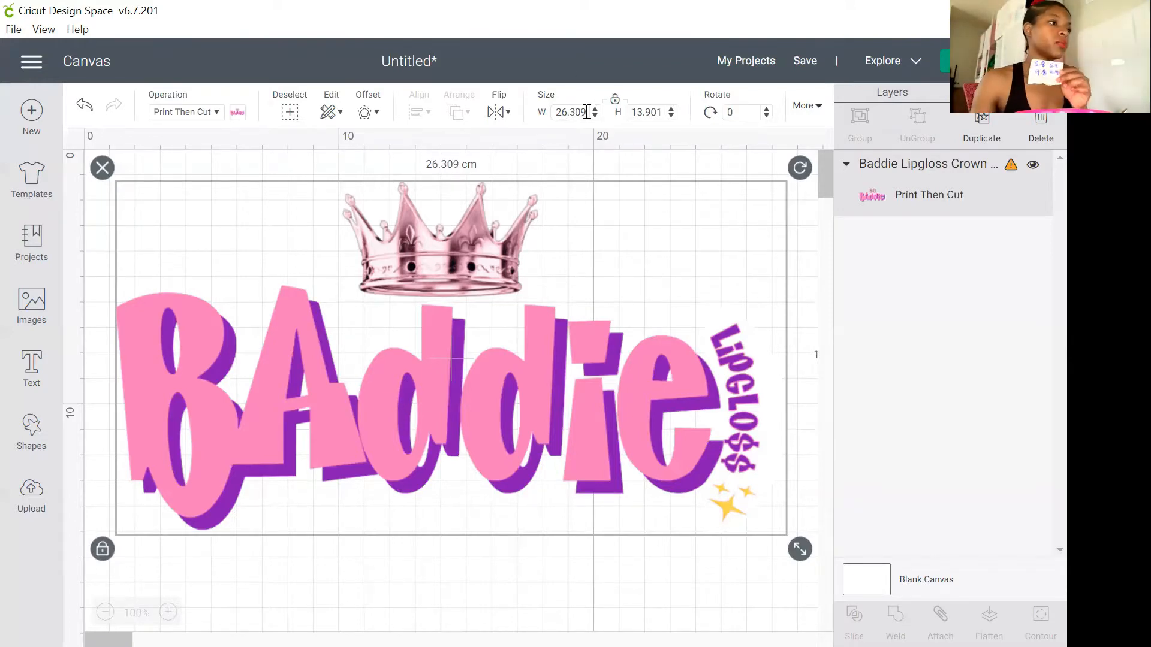
- Set the Baddie Lipgloss image's width to 5.8 cm with its proportions locked
drag(587, 112, 538, 117)
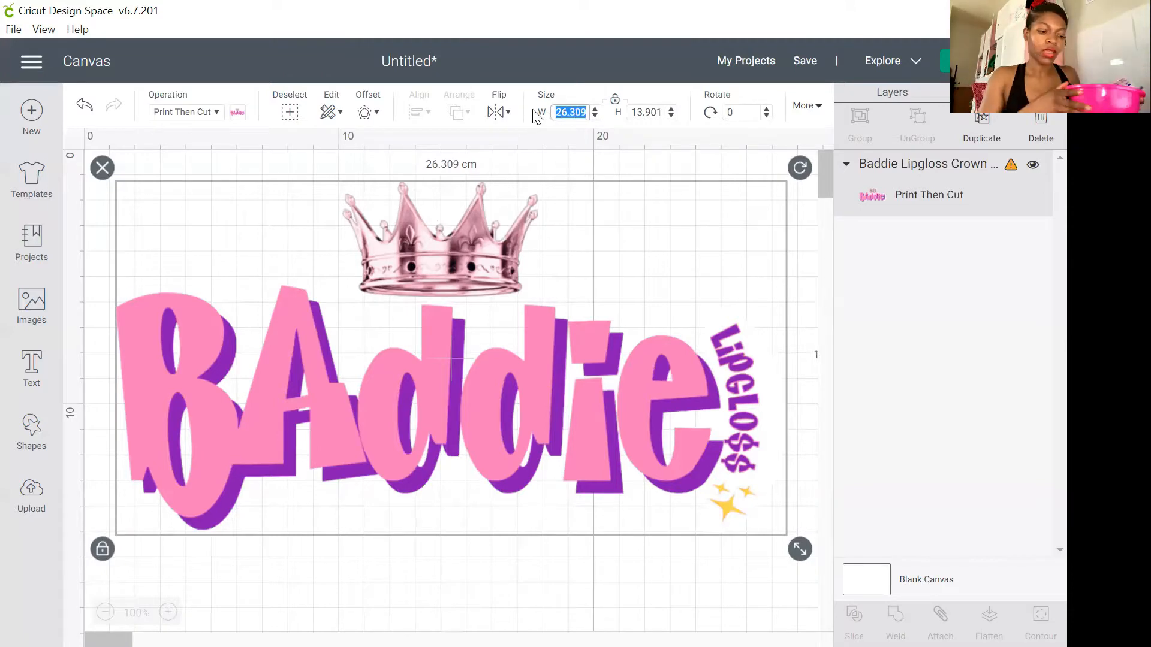
text(5.8)
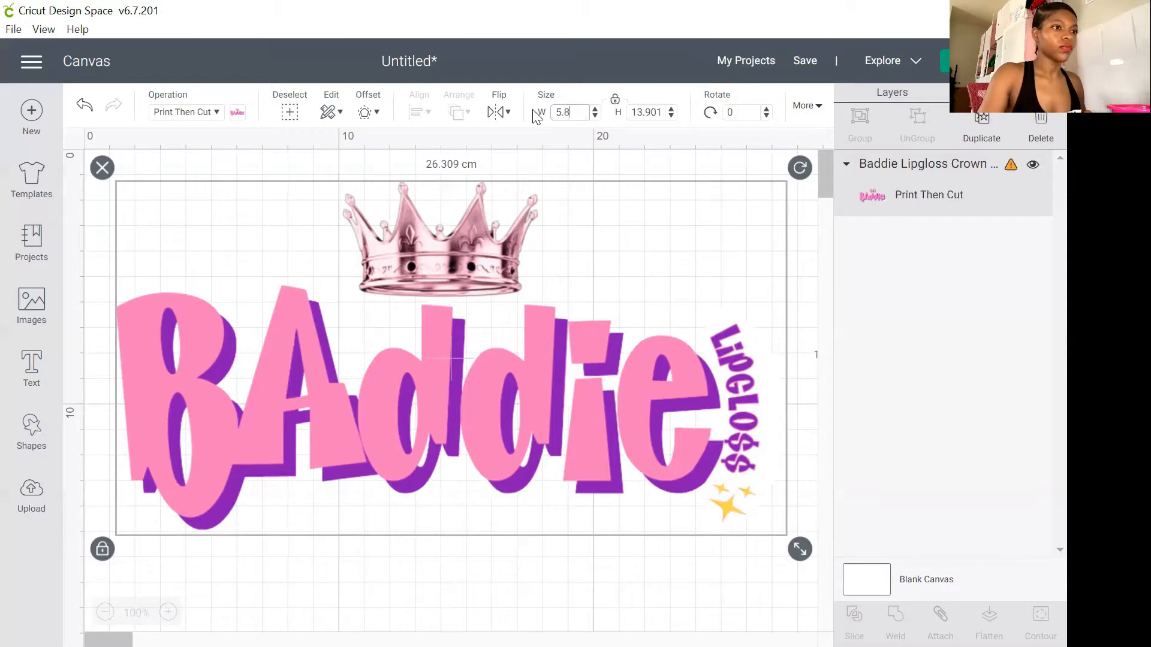
key(Return)
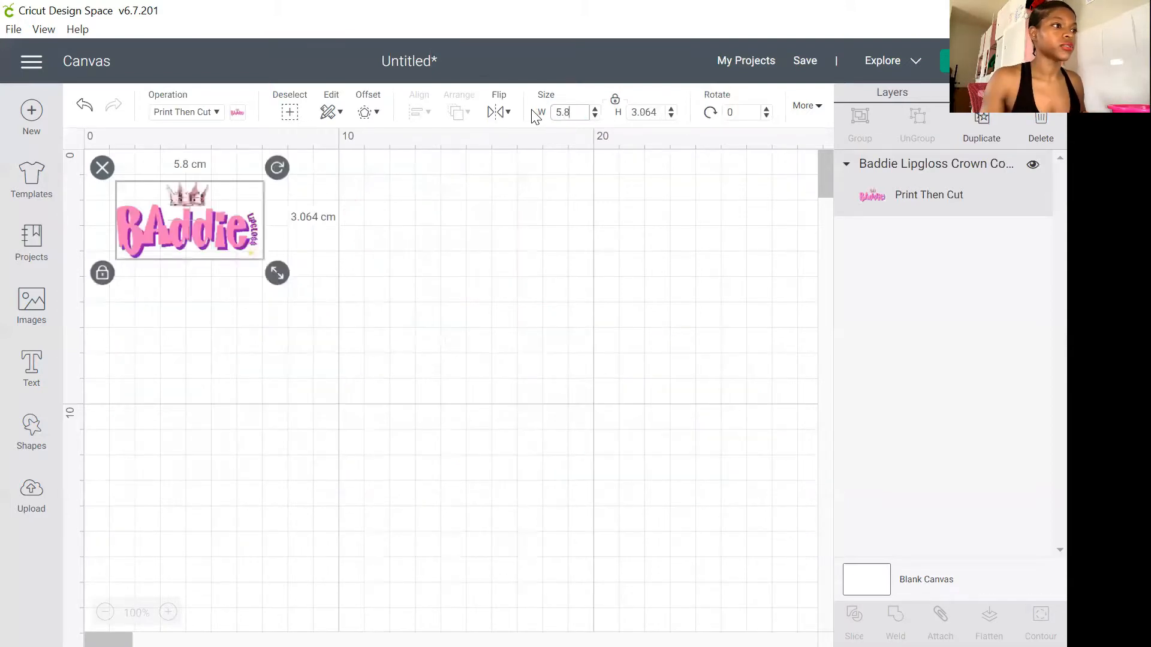
- Try the image at a height of 2 cm with its proportions unlocked, and undo the change
click(615, 107)
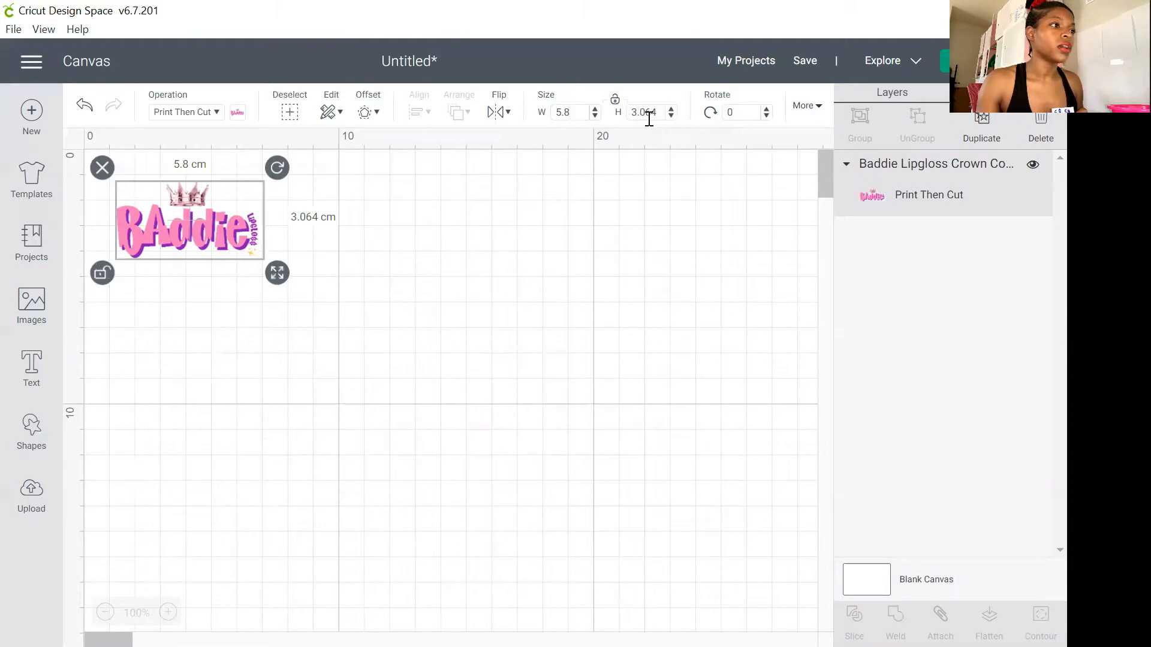
drag(658, 115, 630, 108)
key(BackSpace)
text(2)
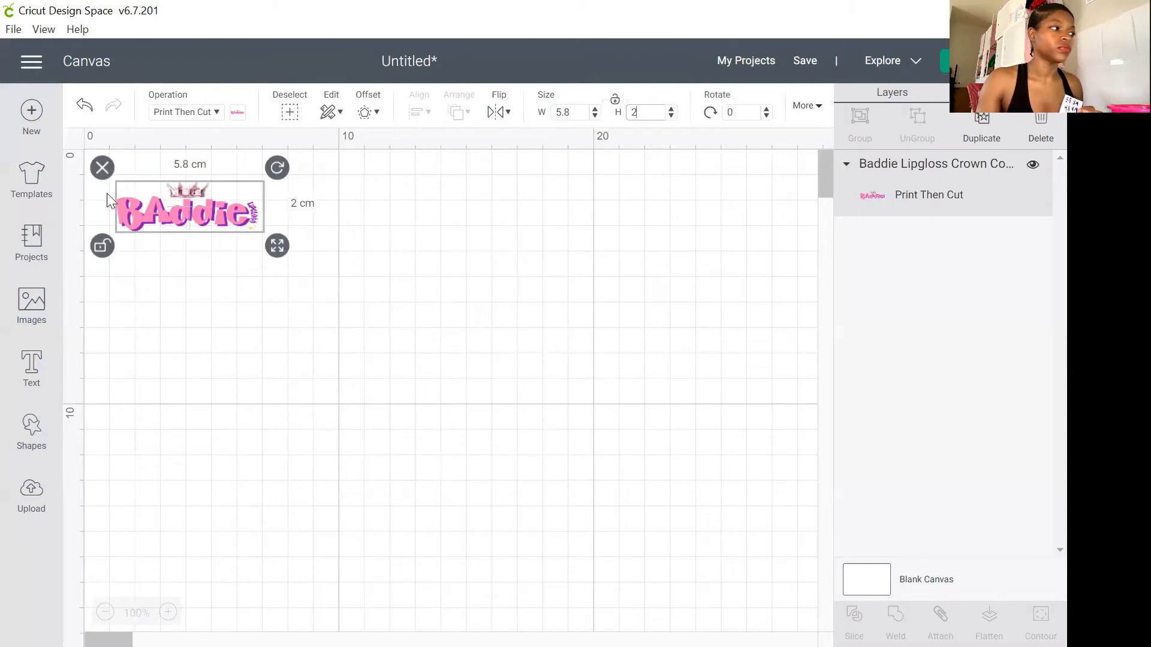
drag(578, 114, 552, 119)
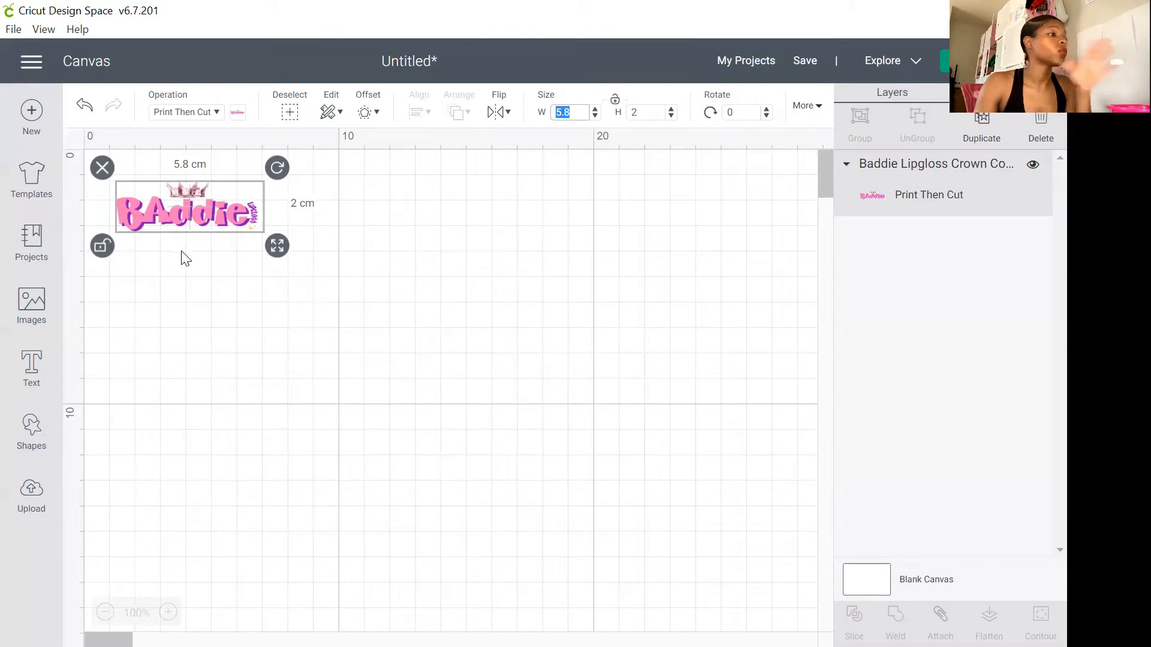
click(82, 110)
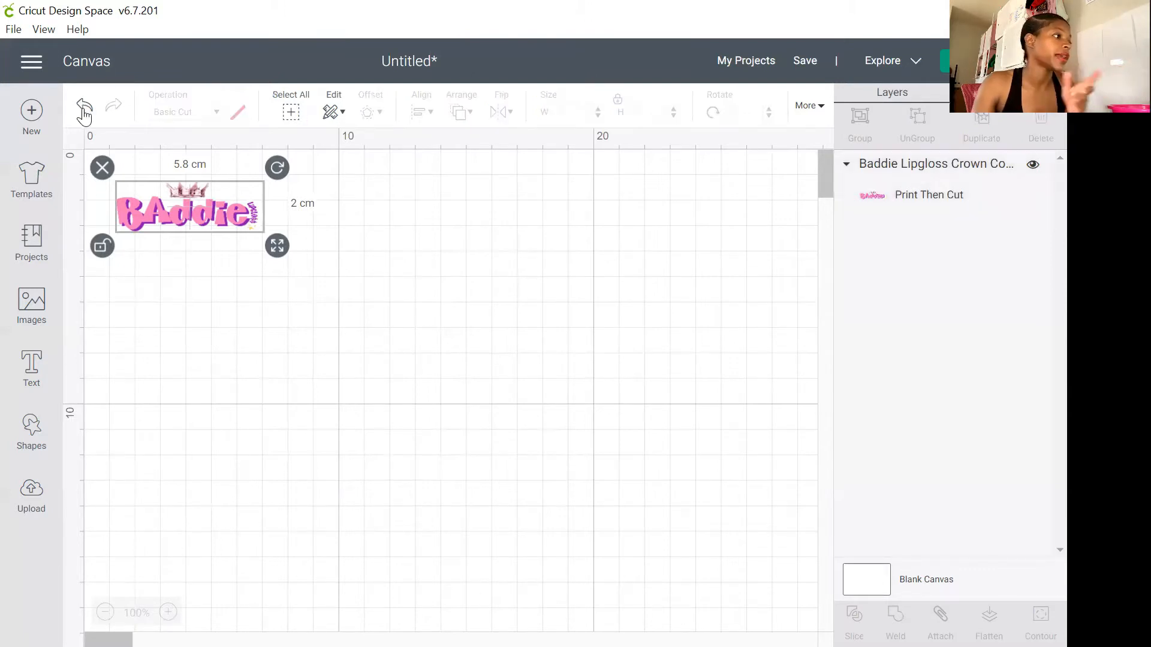
click(198, 234)
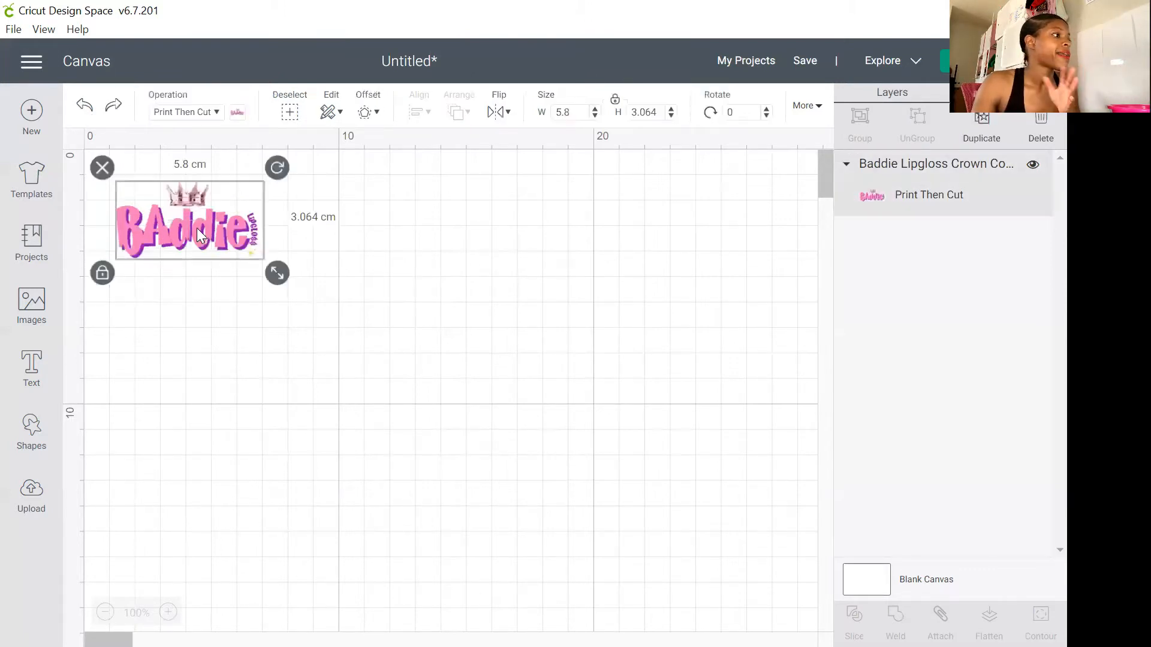
- Duplicate the Baddie Lipgloss image and place the copy directly below the original
right_click(210, 207)
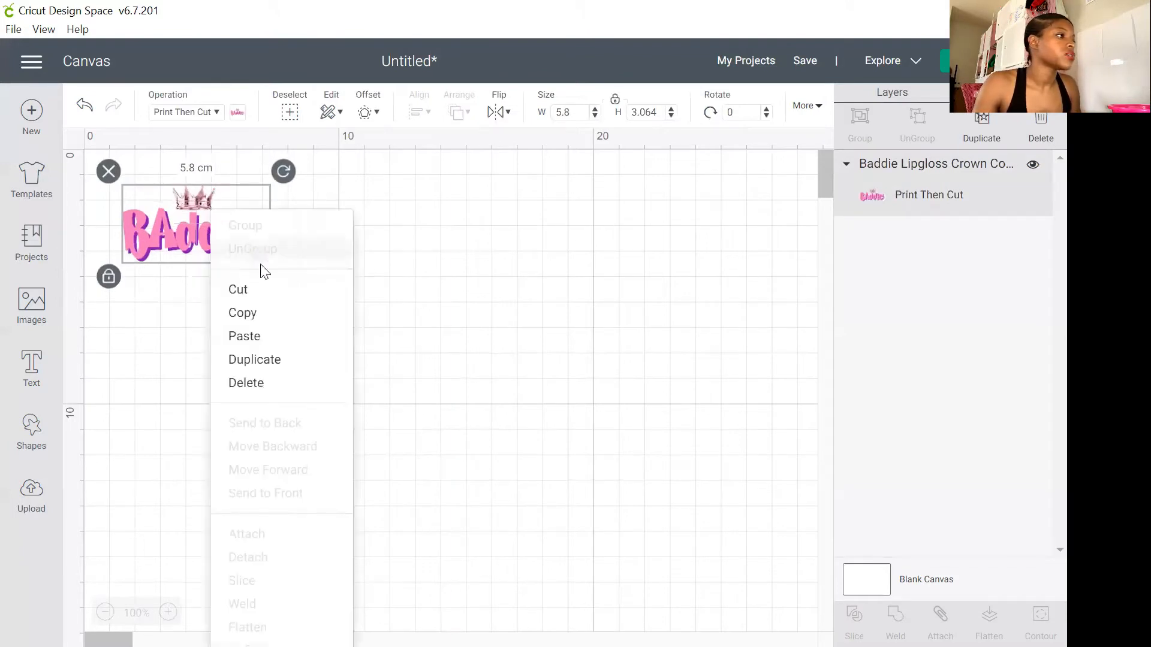
click(260, 359)
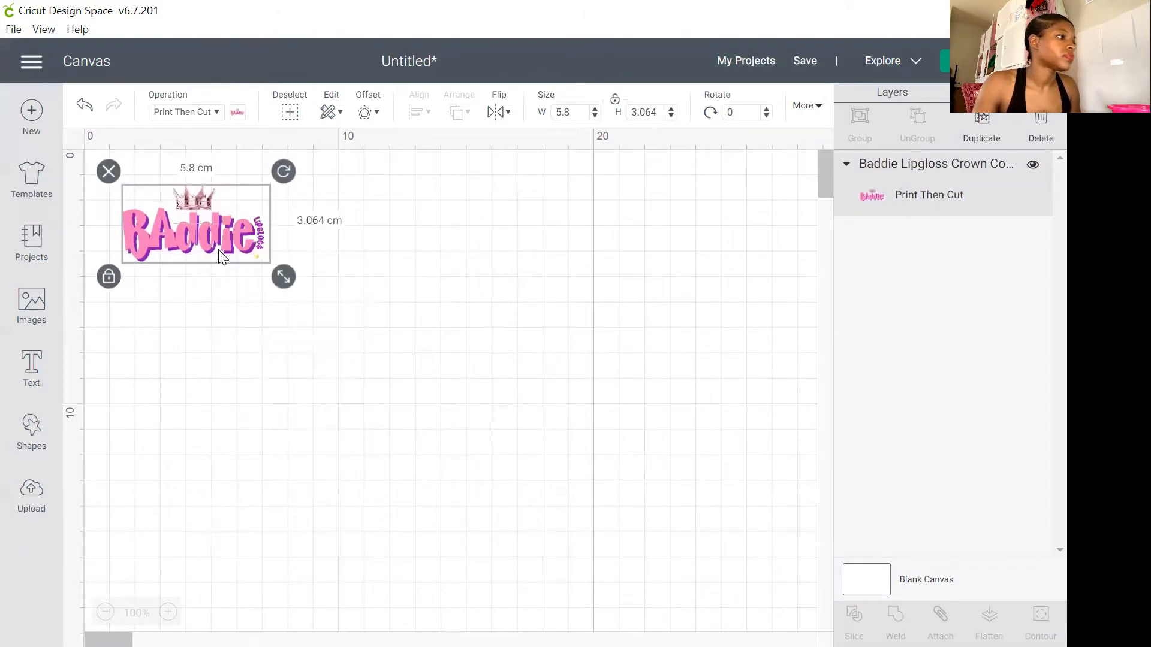
drag(206, 187, 207, 260)
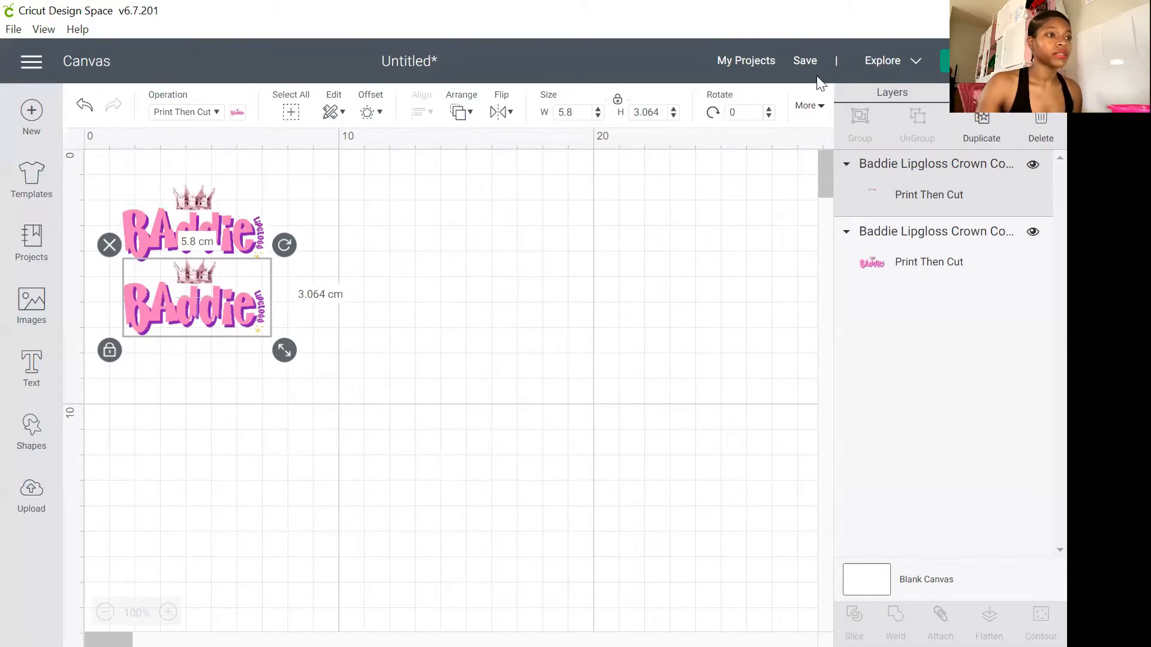
- Group the two stacked Baddie images and move the group toward the middle of the canvas
drag(334, 328, 150, 196)
click(860, 119)
drag(222, 281, 519, 466)
- Duplicate the two-logo group and line both groups up in one vertical column of four logos
click(981, 122)
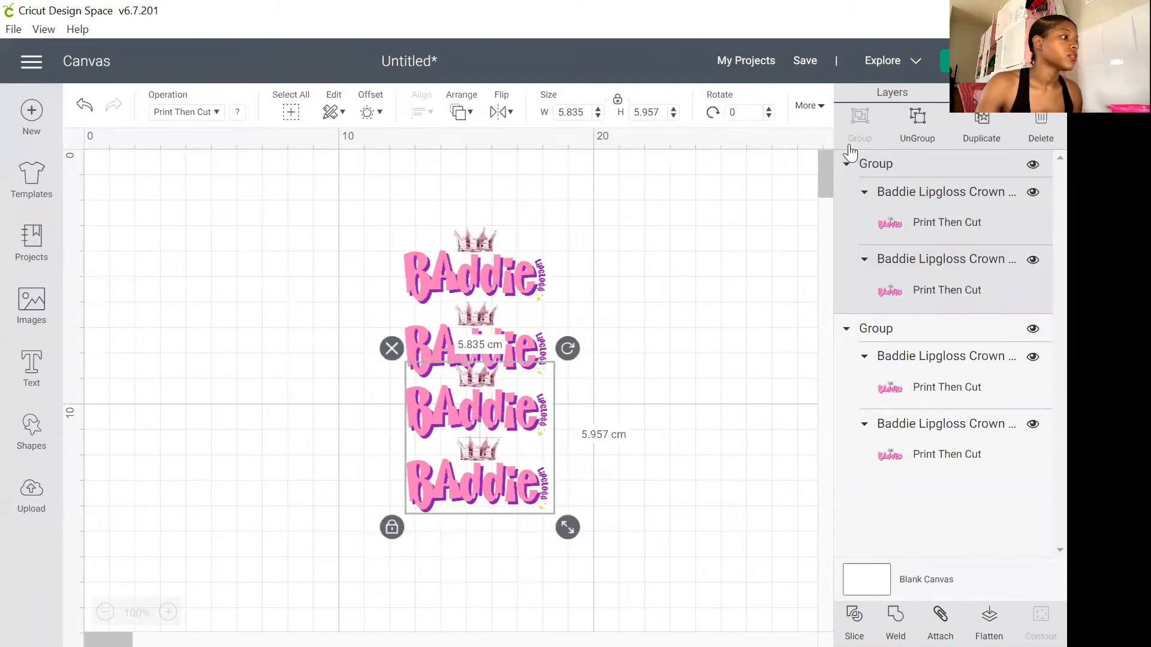
drag(456, 293, 50, 163)
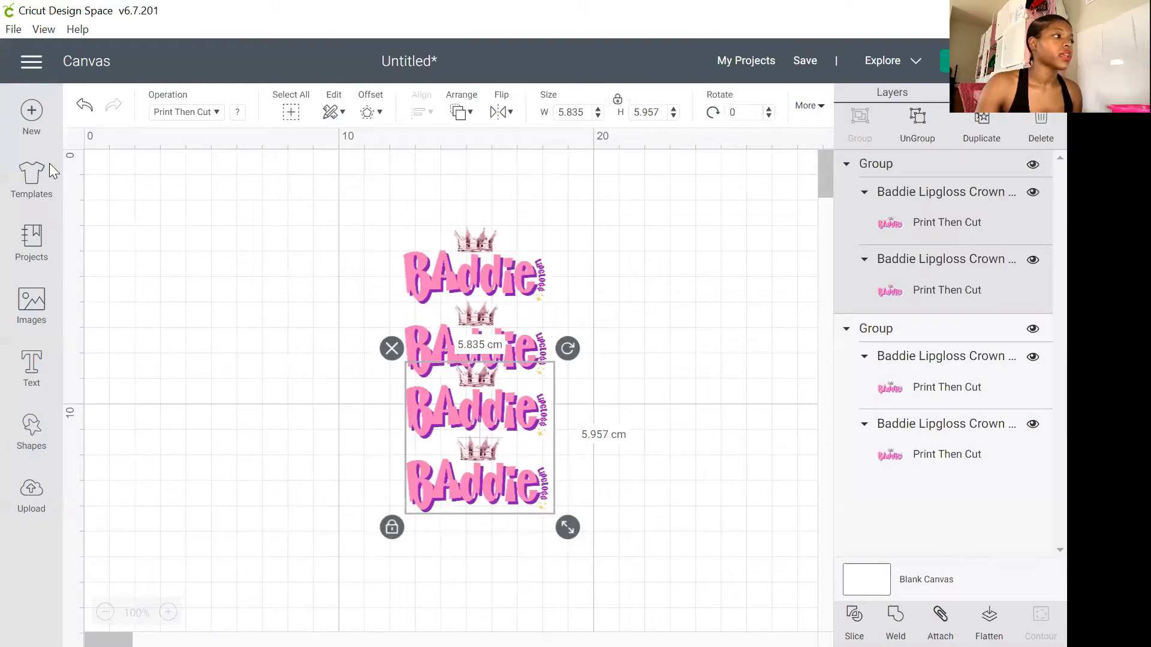
drag(127, 190, 469, 268)
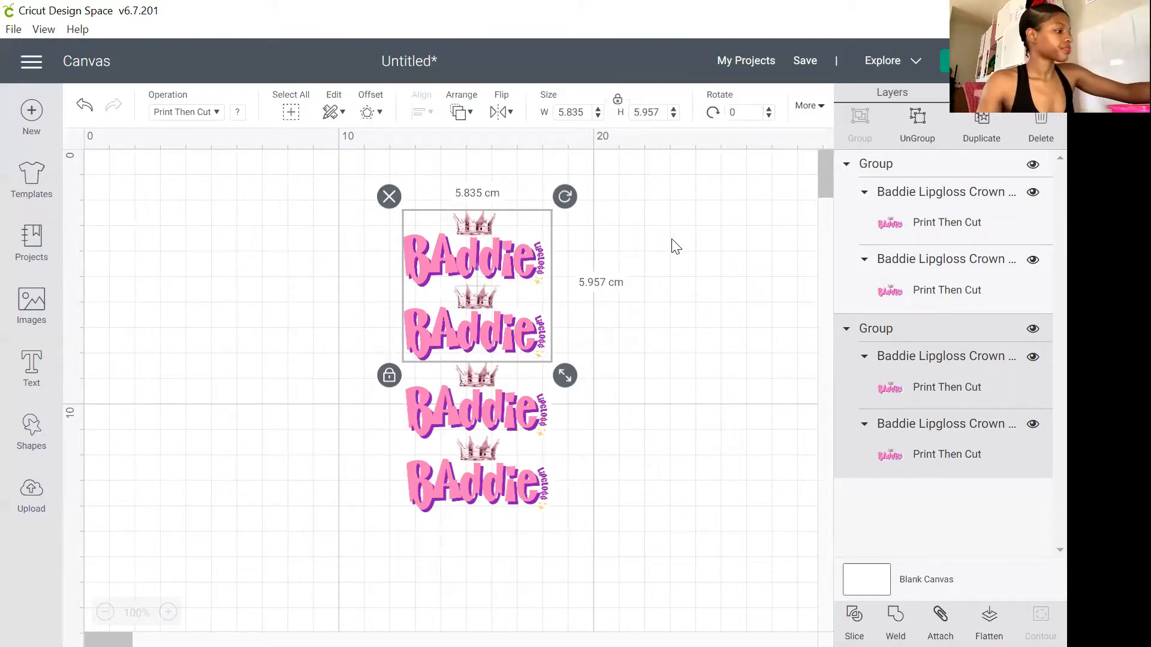
- Add a square shape to the canvas beside the logo column
click(36, 439)
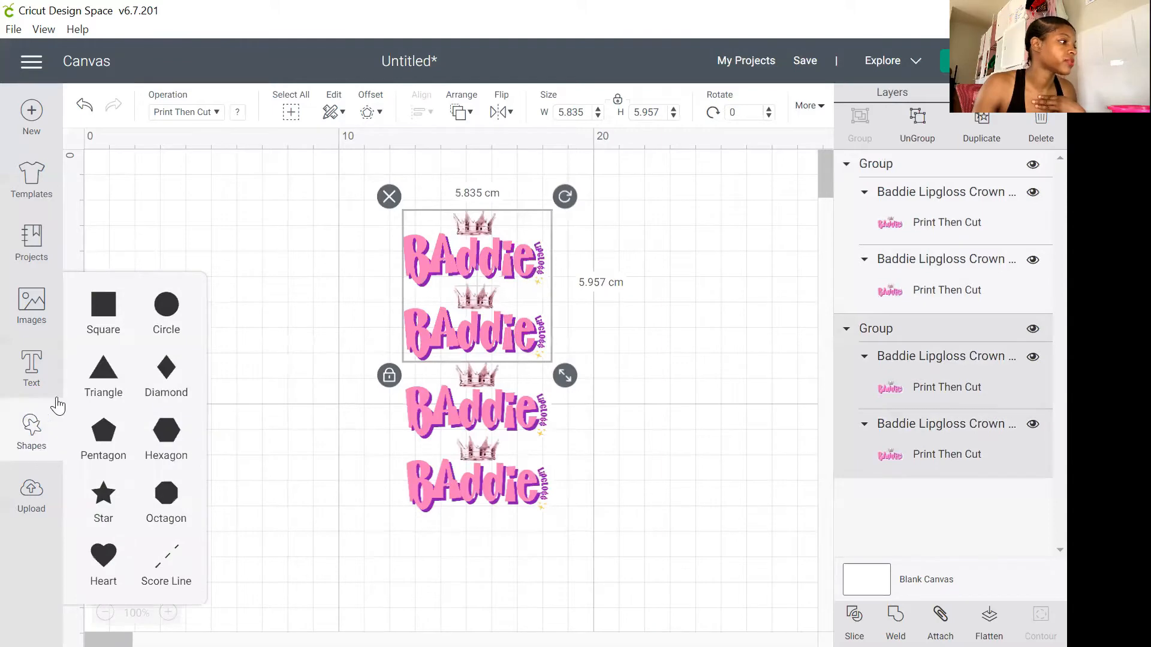
click(99, 327)
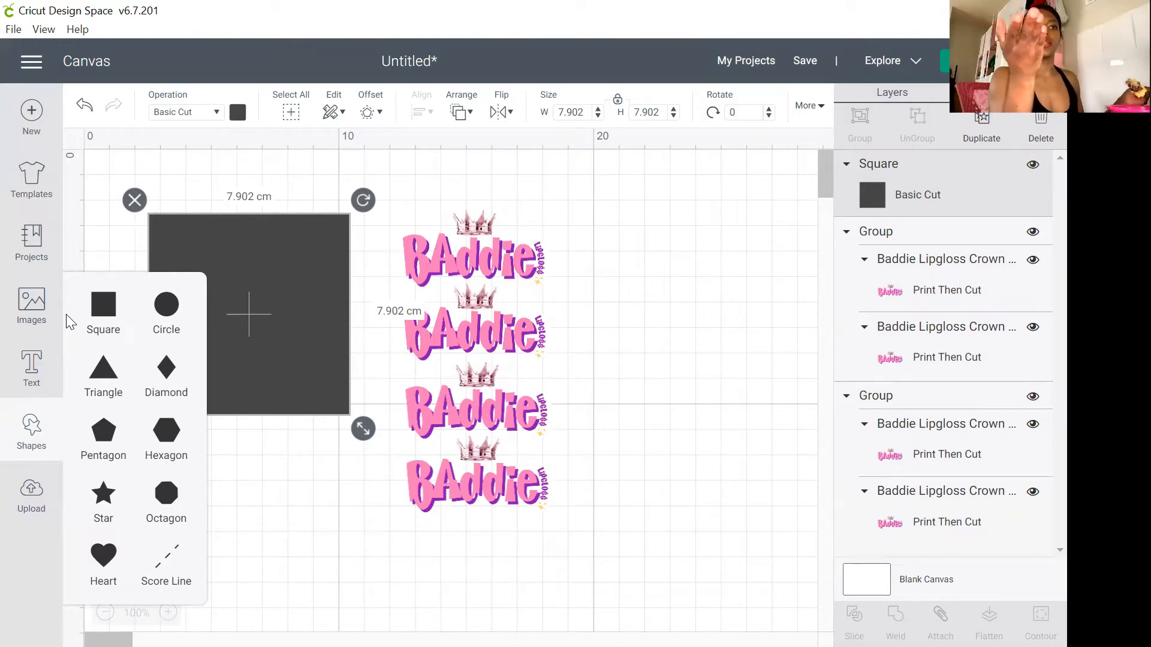
click(228, 306)
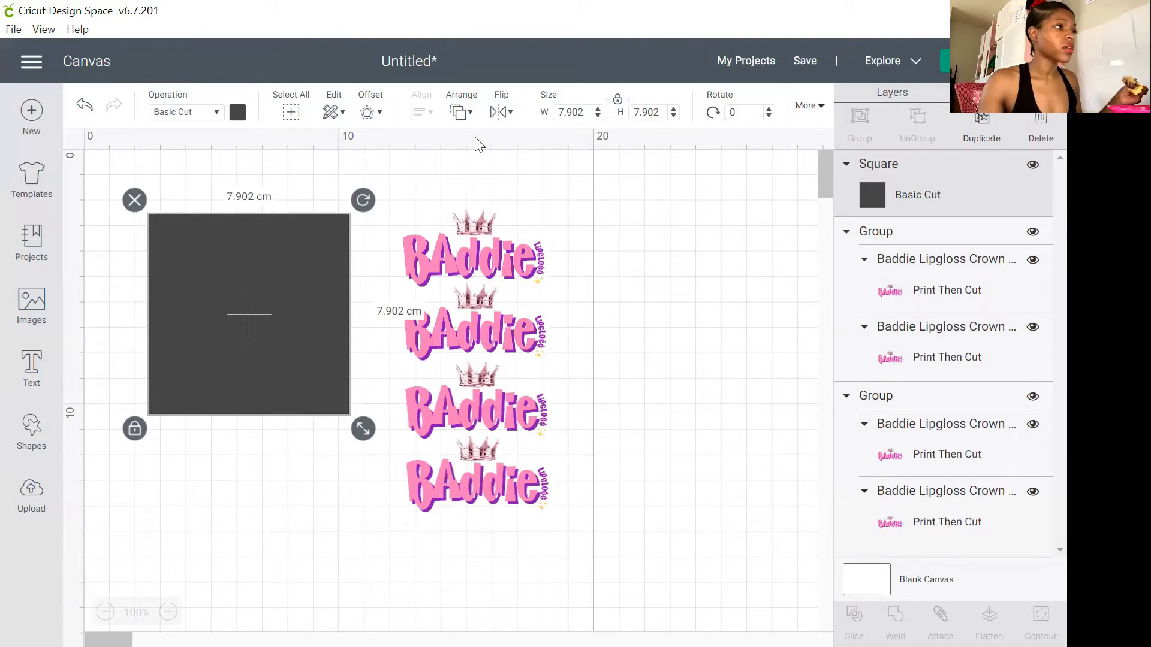
- Unlock the square's proportions and resize it to 17.145 cm wide by 23.495 cm high
click(618, 101)
click(583, 112)
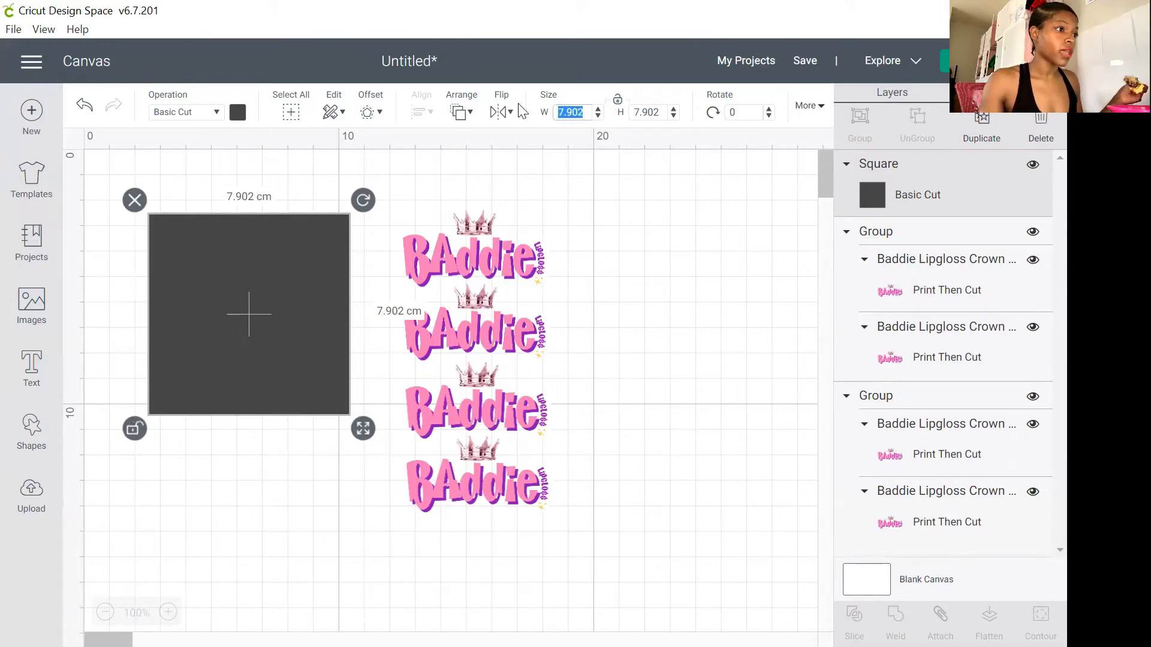
text(17.145)
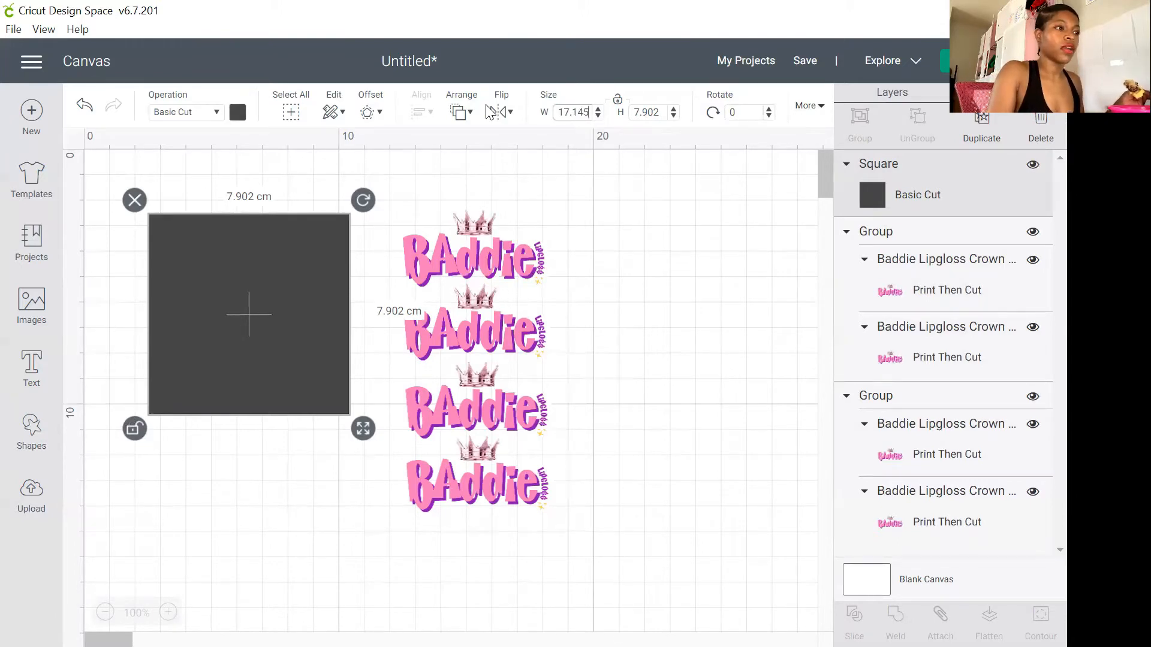
key(Return)
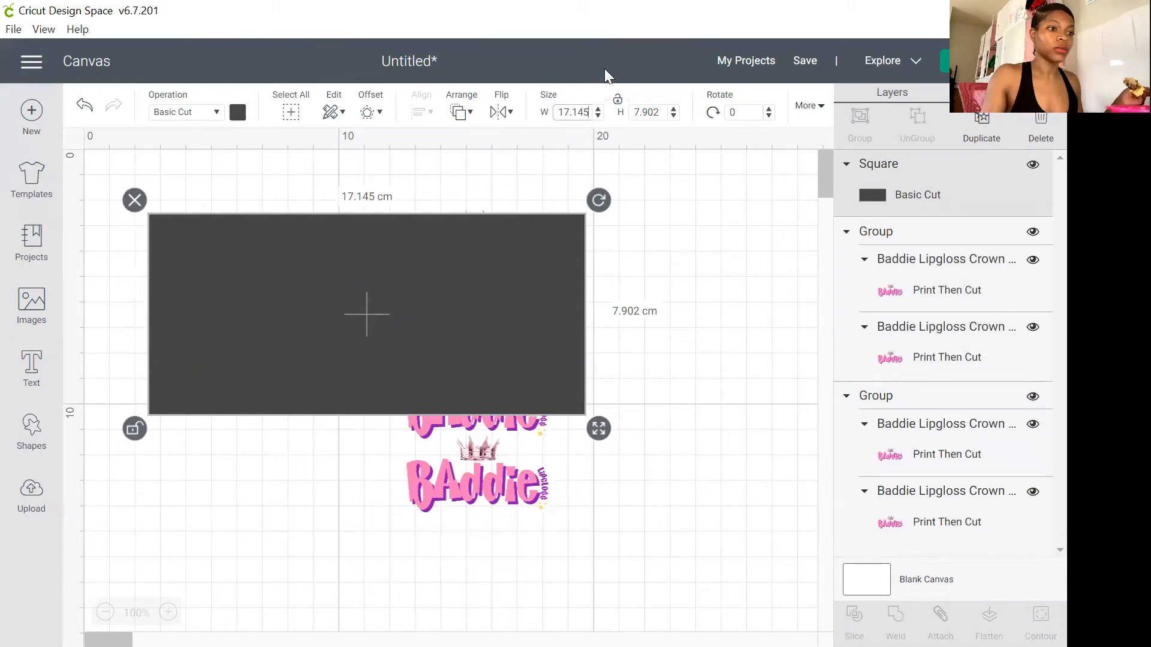
click(650, 112)
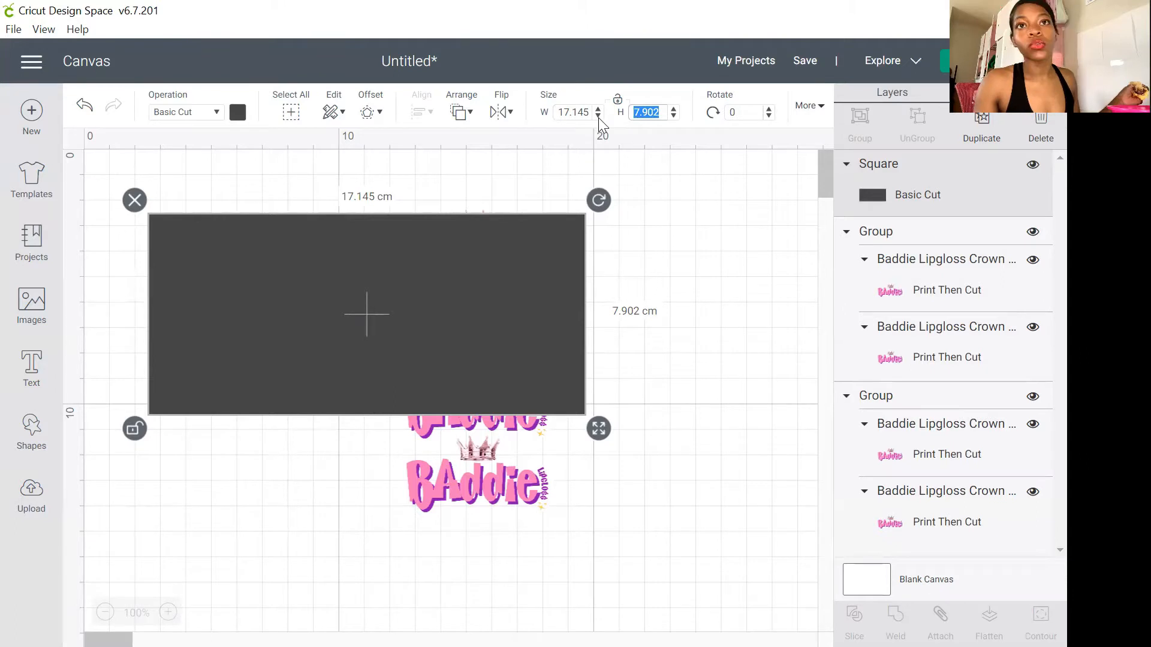
text(23.)
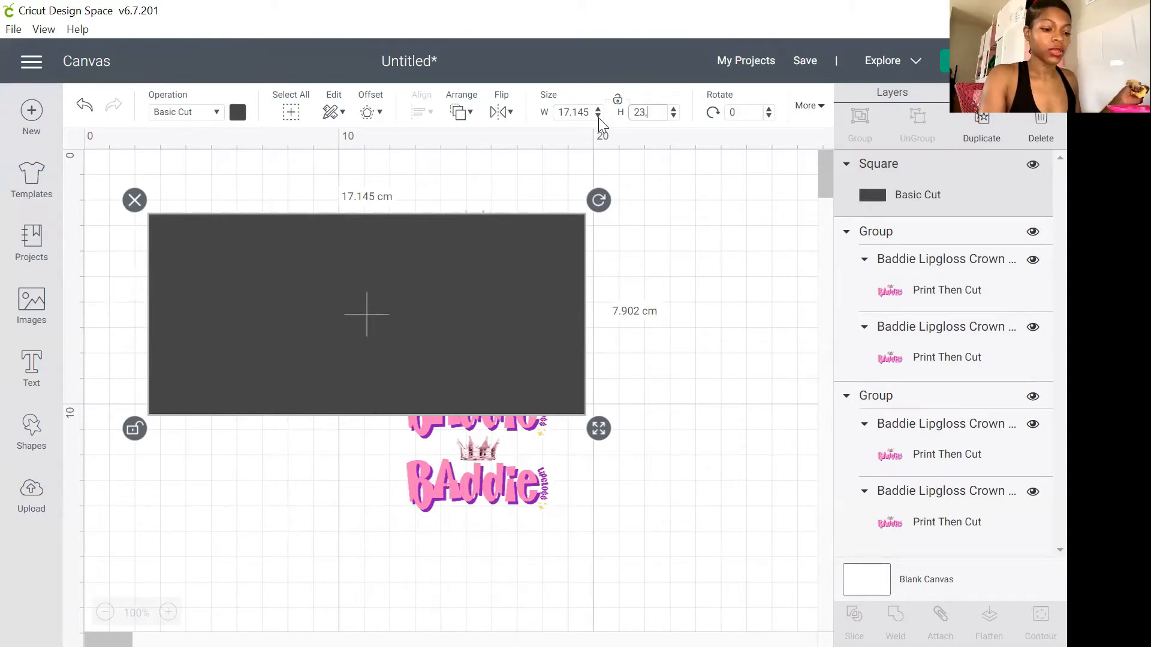
text(495)
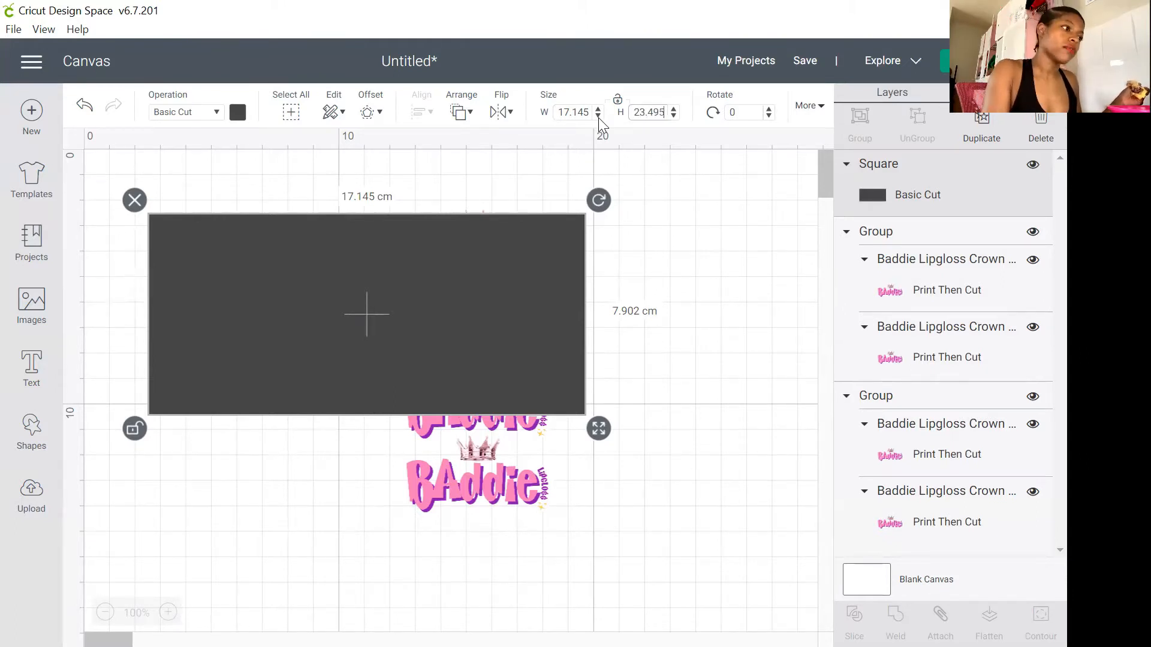
key(Return)
- Move the dark rectangle to the canvas's upper-left corner and place both Baddie logo groups just to the right of it
drag(399, 283, 299, 290)
drag(537, 307, 704, 310)
drag(540, 417, 713, 421)
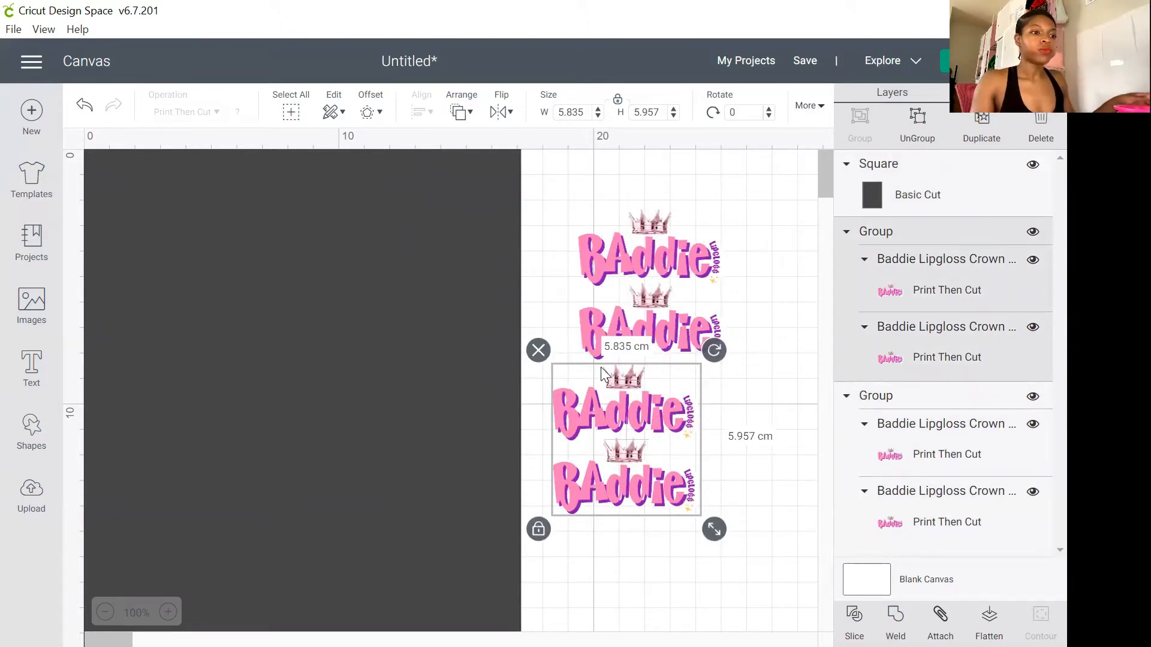
drag(618, 293, 570, 262)
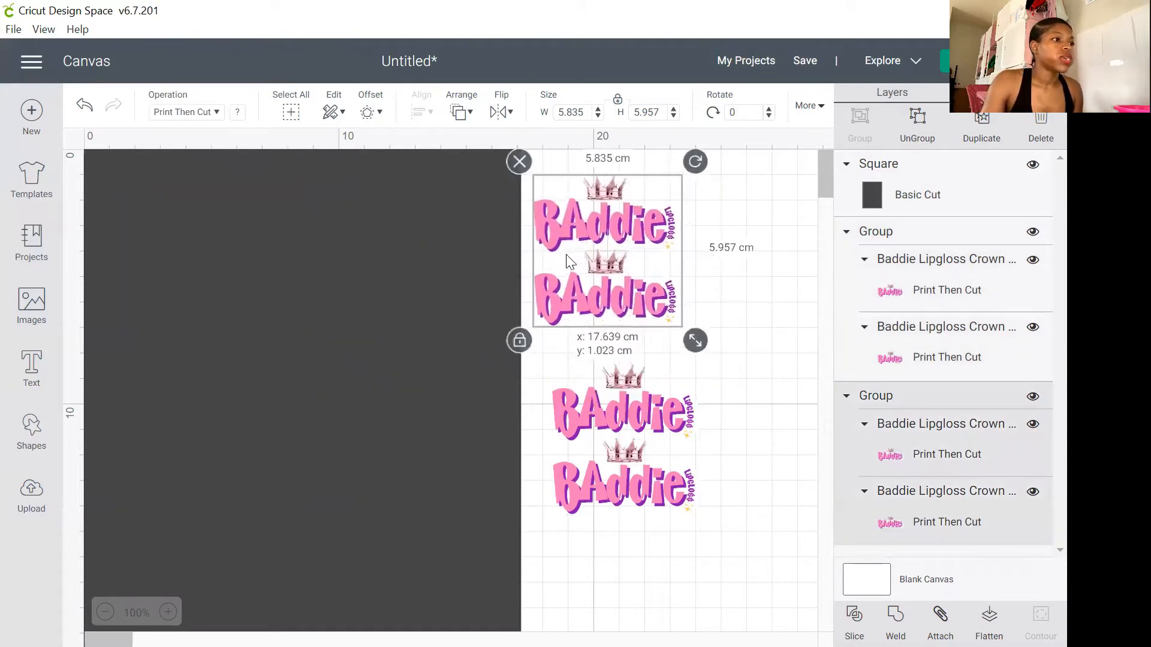
- Send the dark rectangle to the back of the layer order and test-move the upper logo group against it
right_click(369, 282)
click(414, 269)
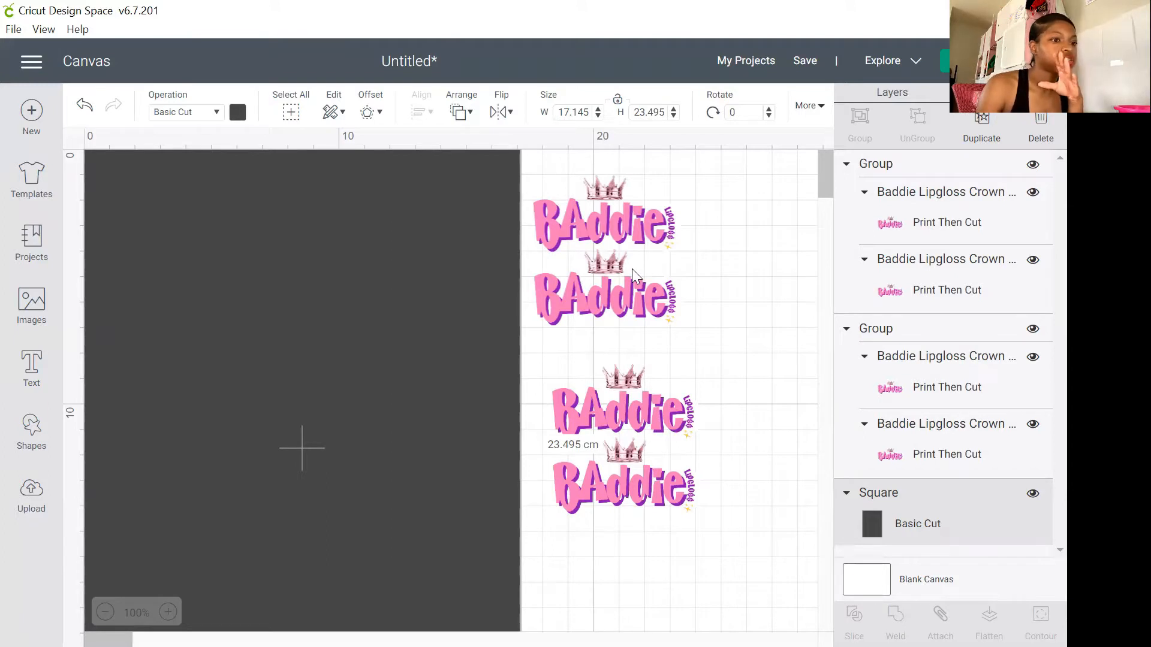
drag(632, 268, 540, 279)
drag(400, 272, 657, 281)
click(472, 286)
mouse_move(599, 244)
mouse_down()
mouse_move(399, 281)
mouse_move(221, 204)
mouse_move(578, 240)
mouse_up()
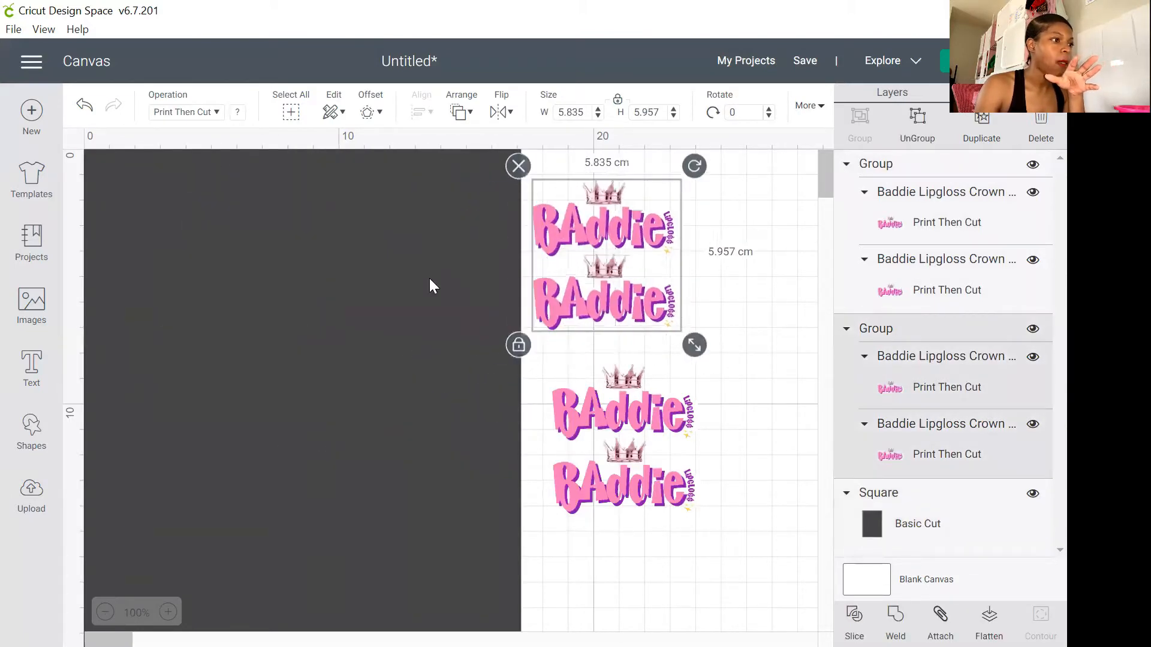
- Move the dark rectangle one layer forward and shift the lower logo group slightly away from it
right_click(429, 278)
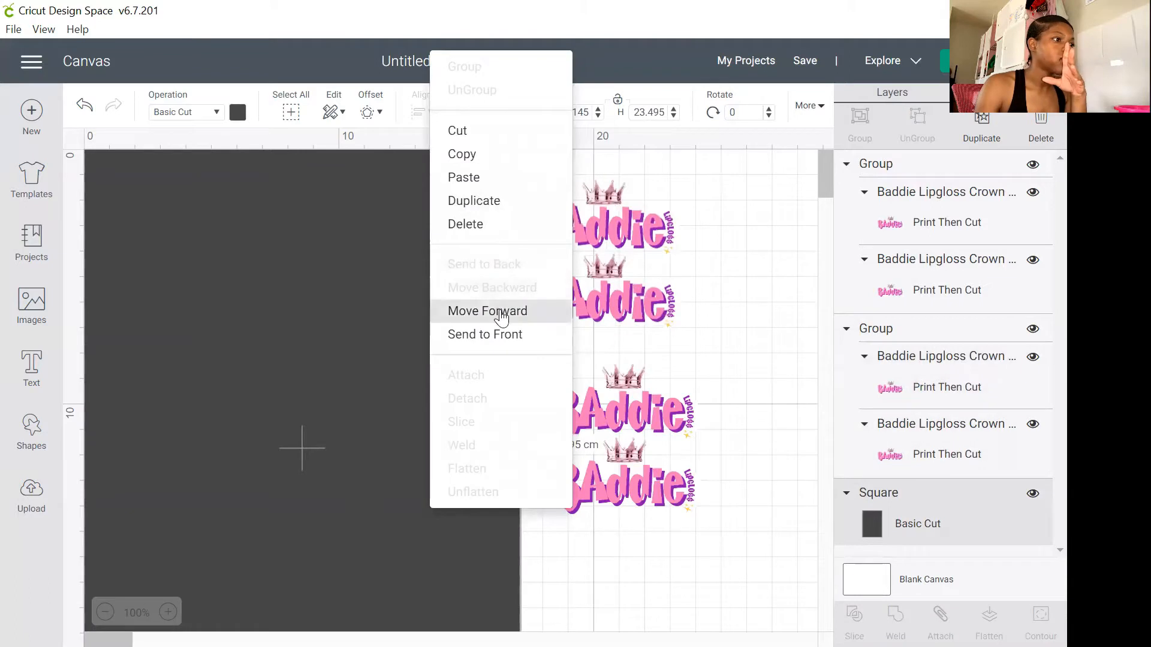
click(493, 311)
click(450, 276)
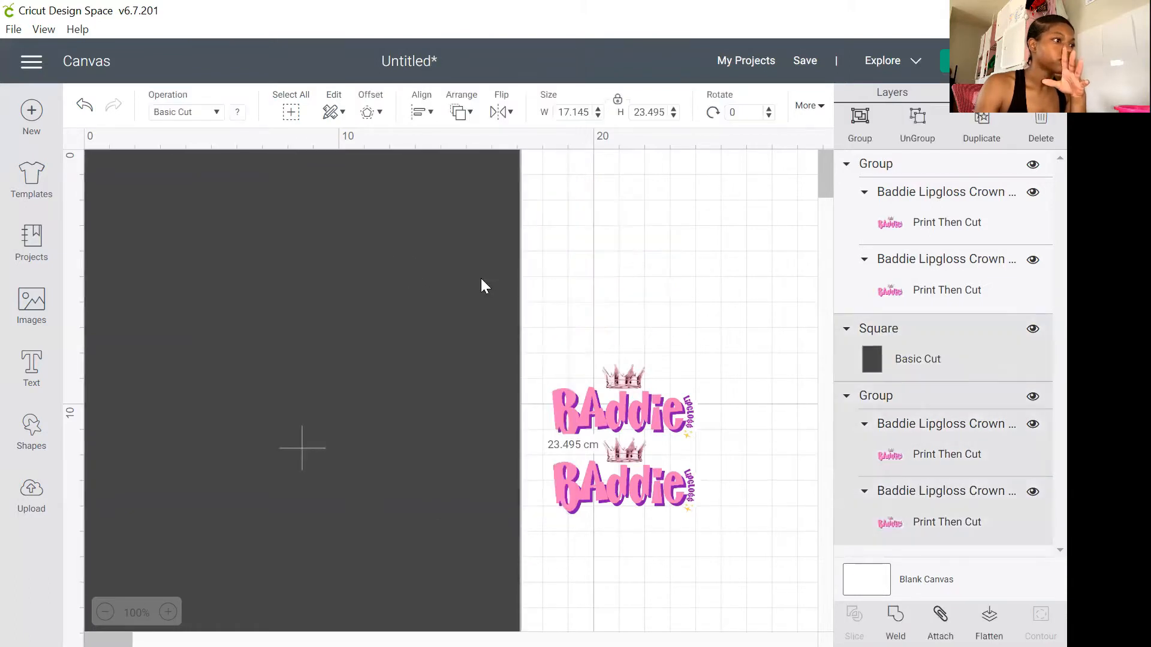
drag(641, 392, 679, 397)
- Send the dark rectangle to the back and move the upper logo group into the rectangle's upper-left corner
right_click(460, 364)
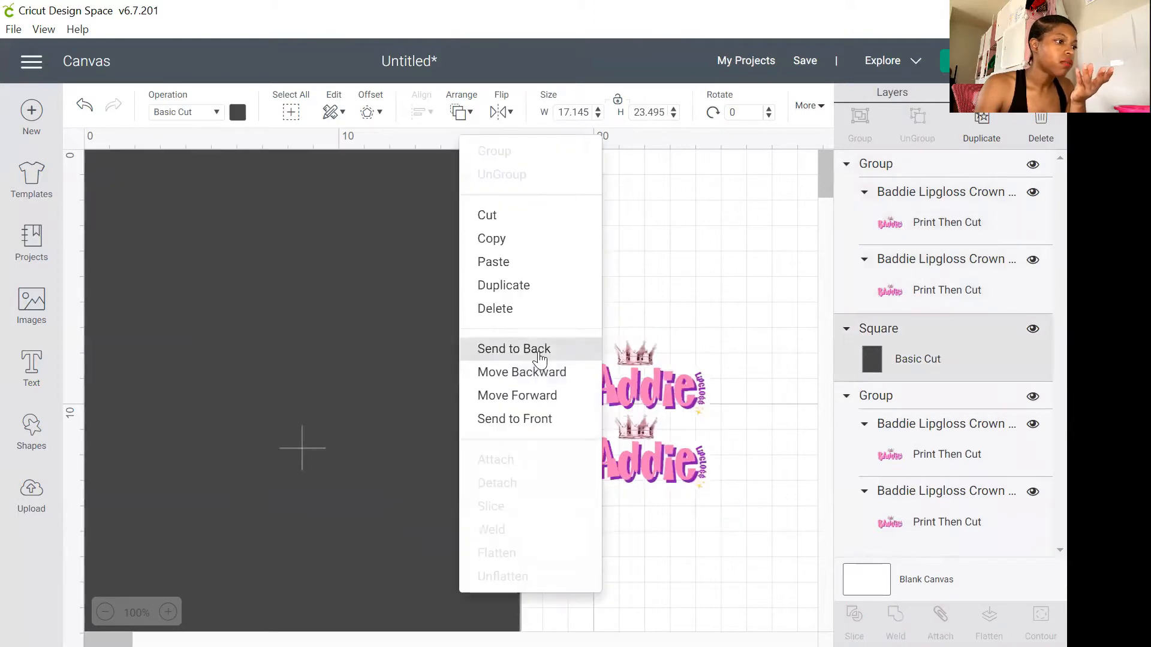
click(538, 347)
drag(423, 302, 660, 306)
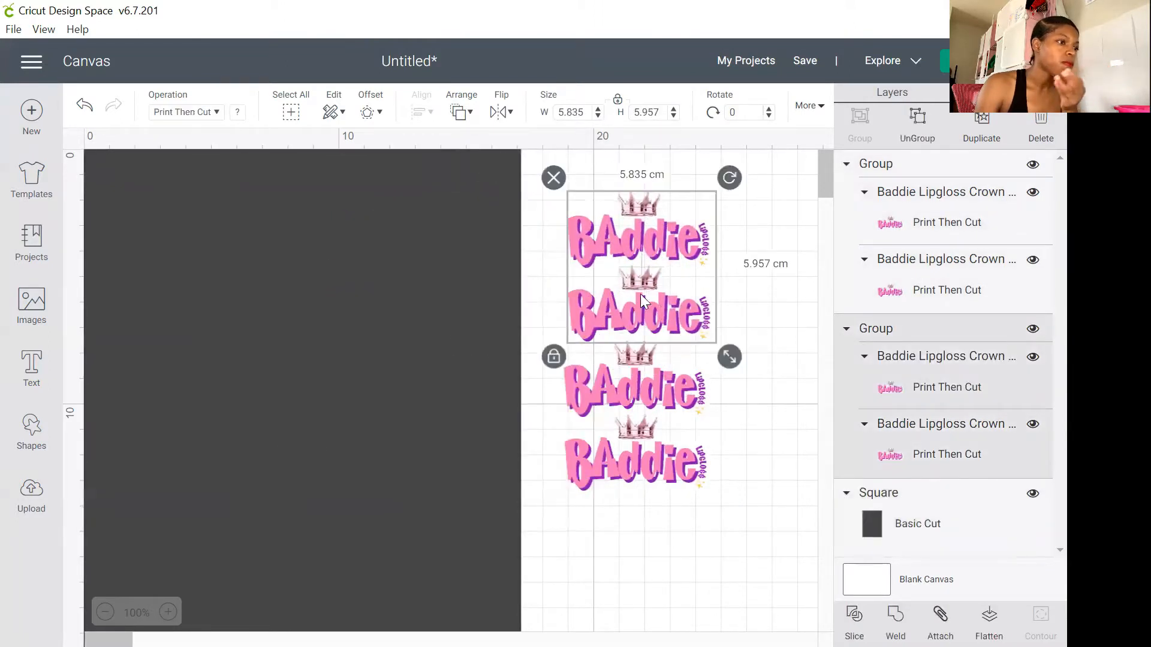
drag(617, 281, 179, 241)
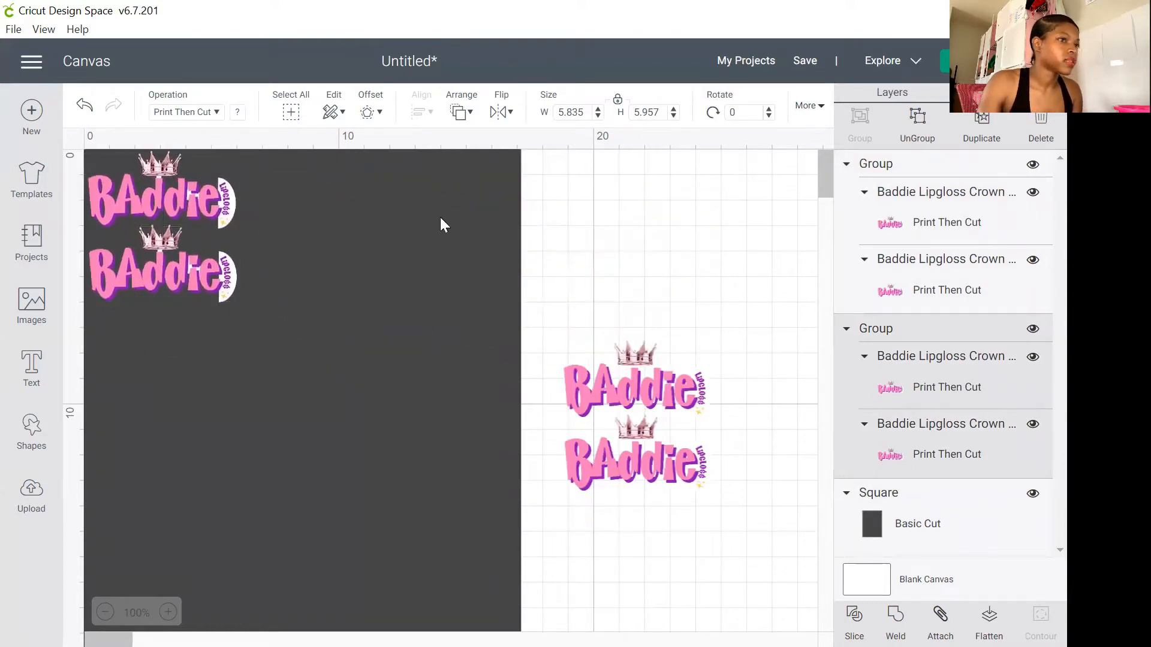
- Duplicate the placed logo group below itself and move the remaining group beneath it, forming a single column of six logos
click(986, 123)
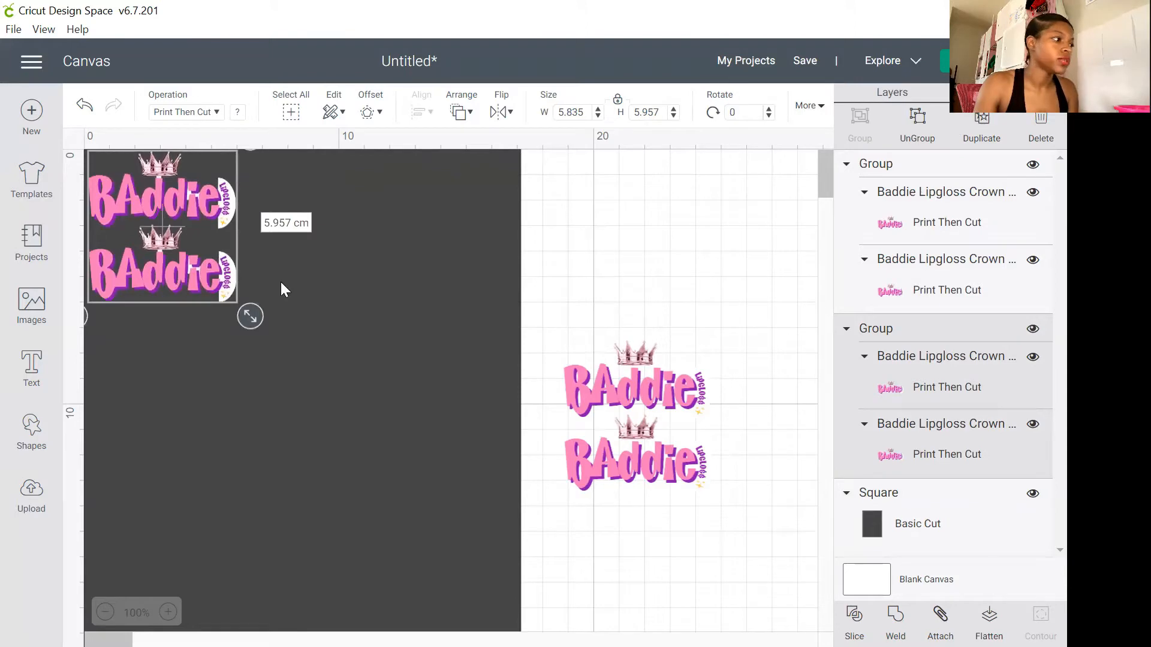
drag(180, 252, 160, 378)
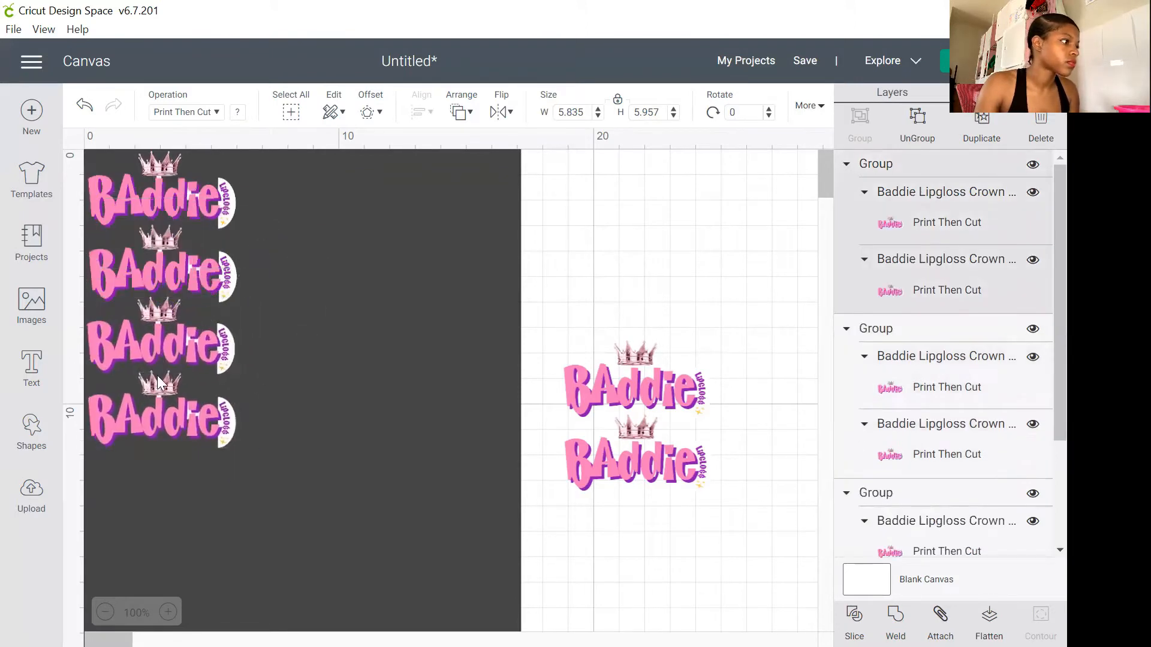
drag(594, 422, 122, 528)
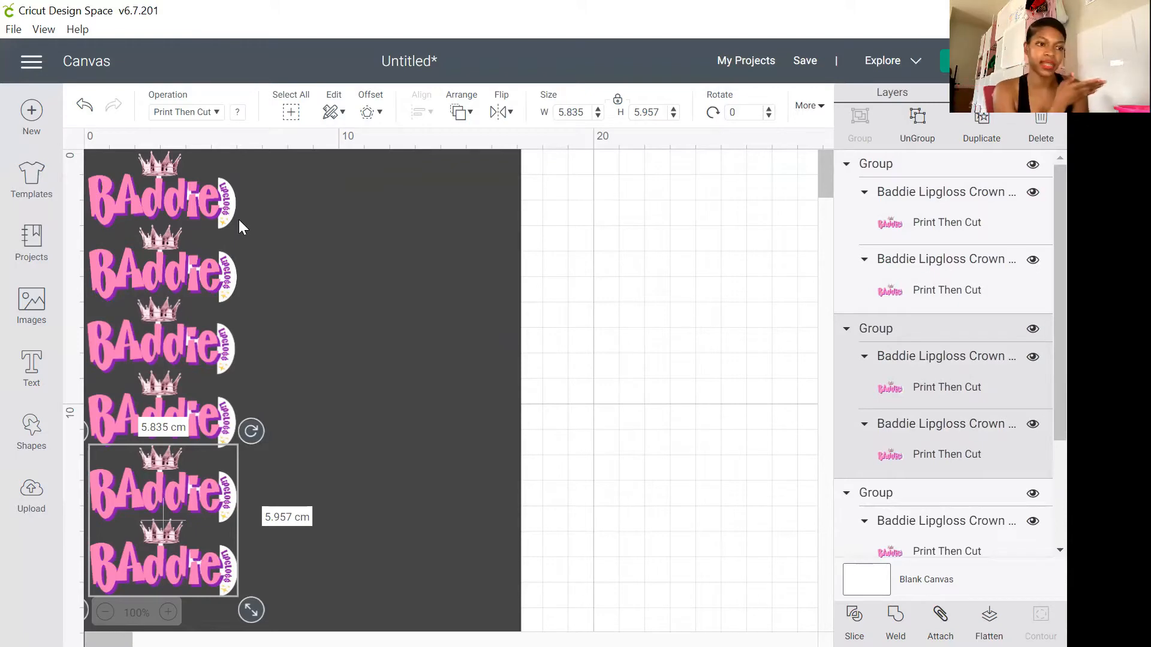
- Ungroup the lowest two-logo group on the rectangle and undo the ungrouping
scroll(216, 314, down, 5)
scroll(223, 317, up, 5)
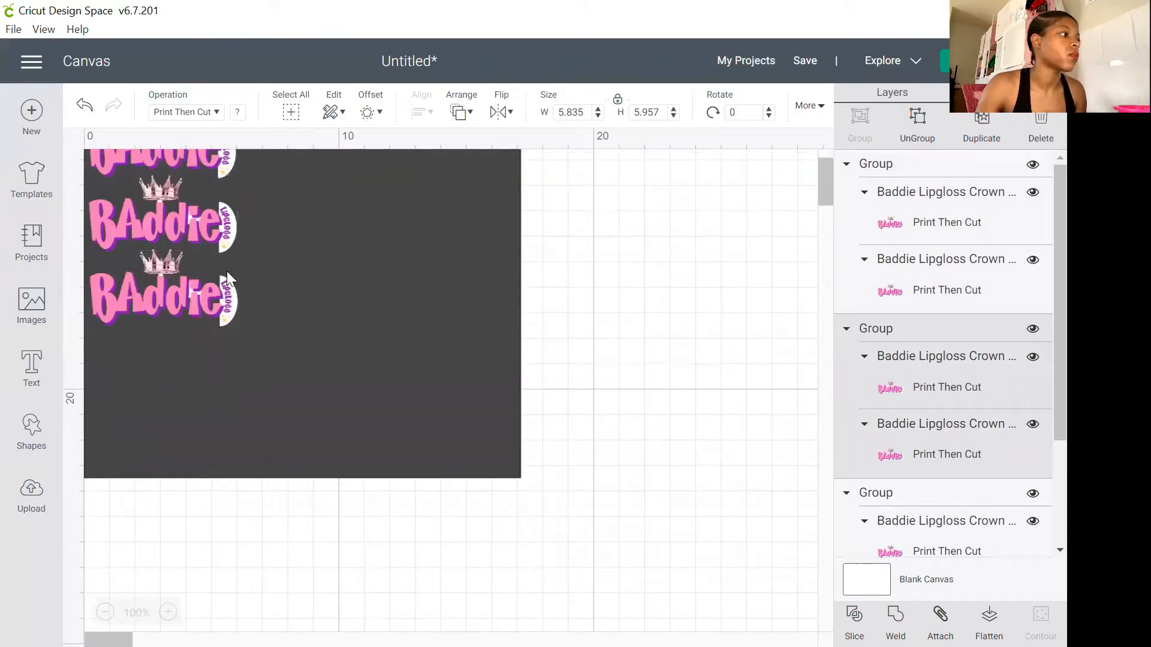
click(194, 284)
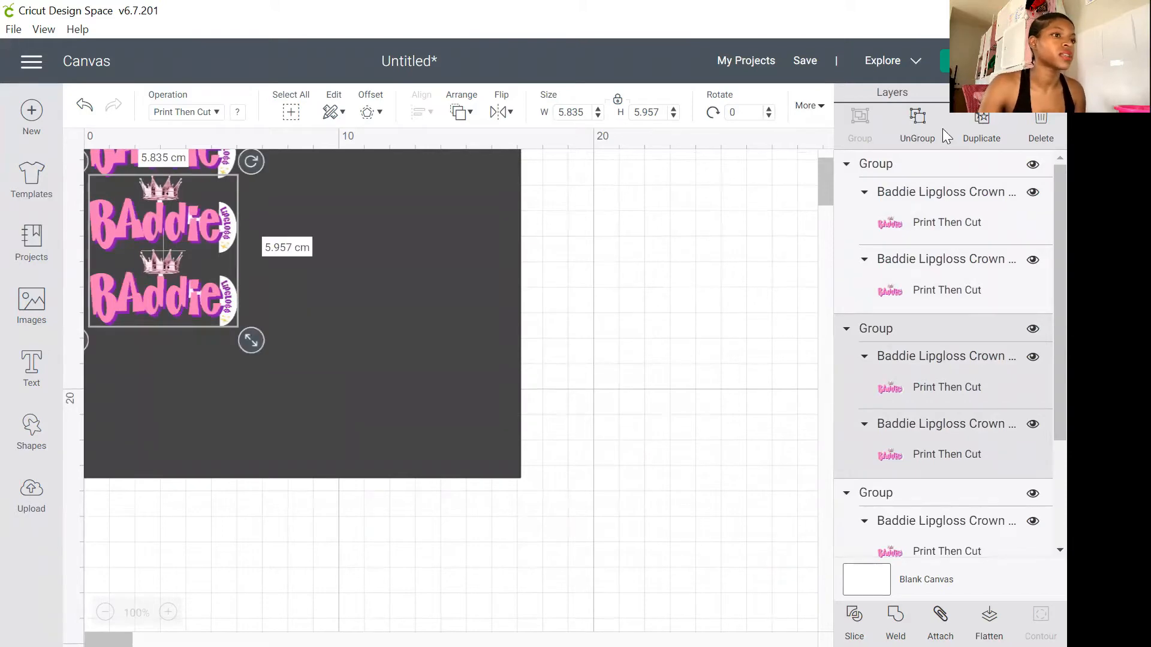
click(917, 124)
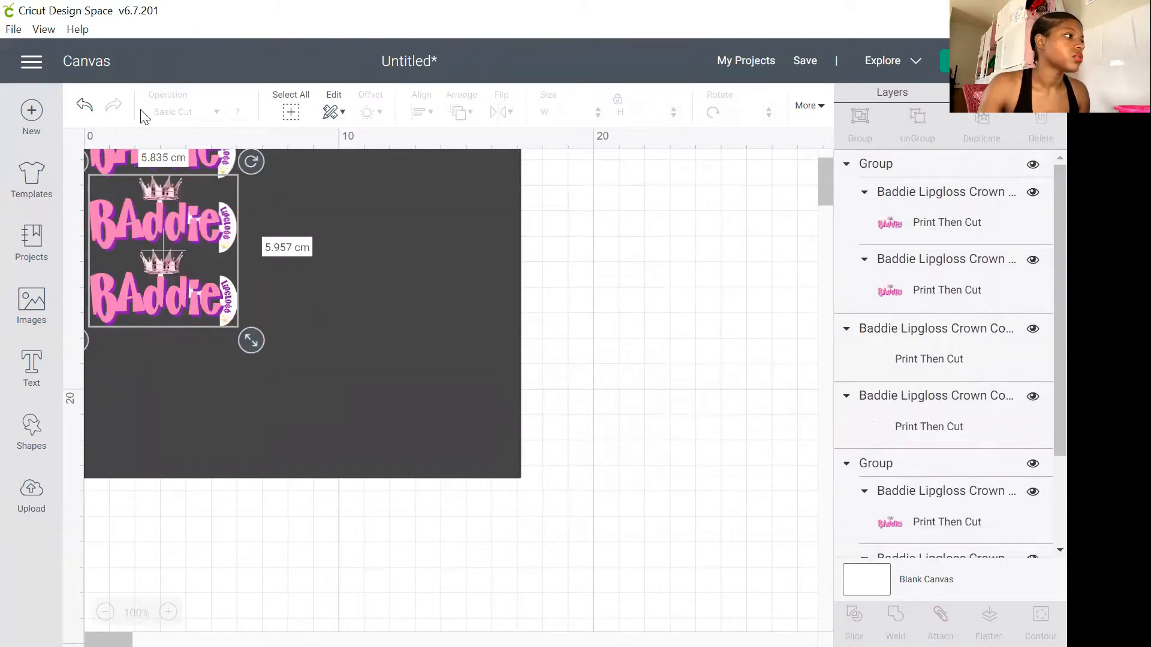
click(85, 107)
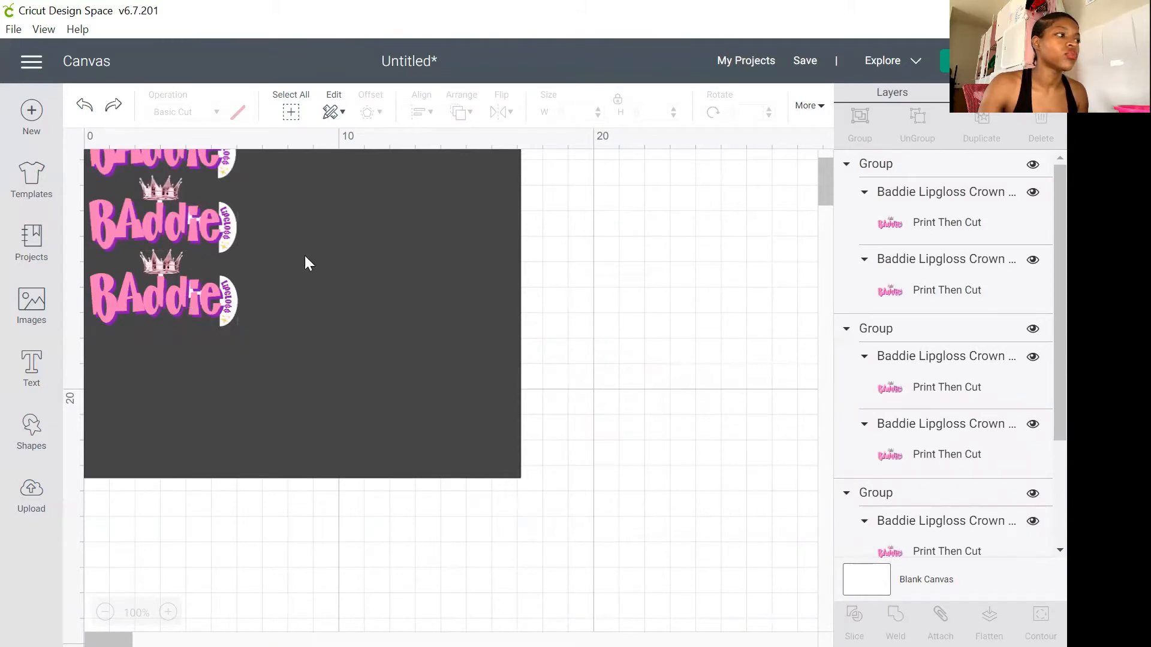
- Move the lowest two-logo group off the rectangle to its right, duplicate it and stack the copy directly below
drag(183, 287, 631, 295)
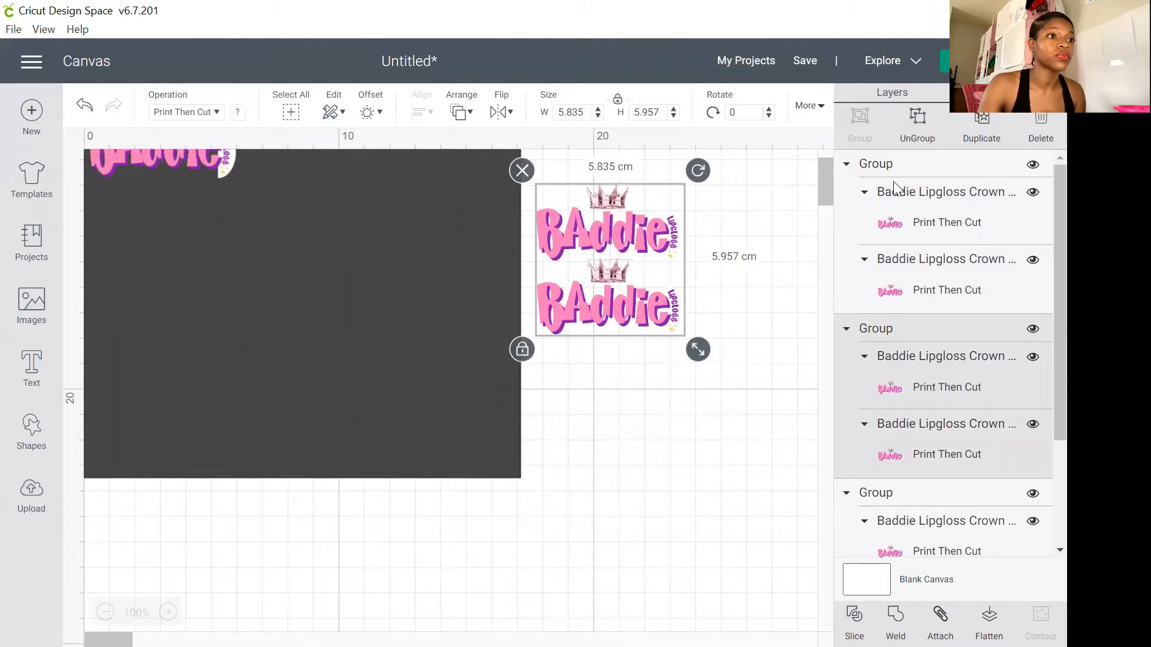
click(980, 130)
drag(625, 317, 624, 486)
- Duplicate the four logos beside the rectangle and line the copies up directly beneath them
drag(624, 527, 580, 157)
click(980, 129)
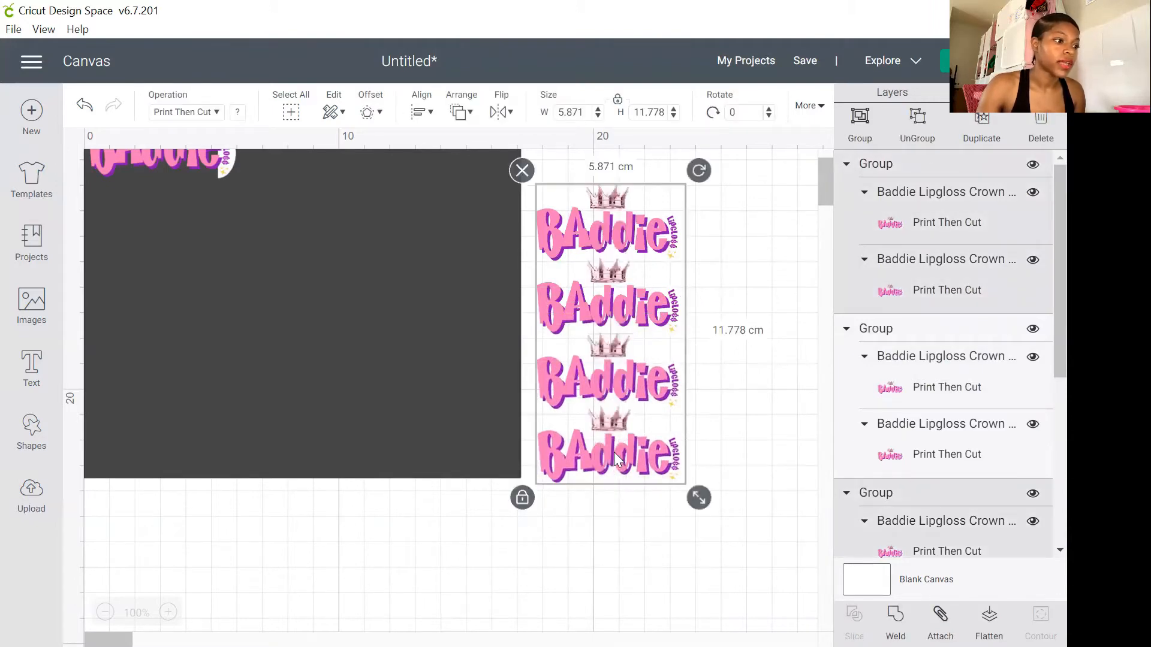
drag(612, 342, 601, 574)
drag(633, 495, 611, 551)
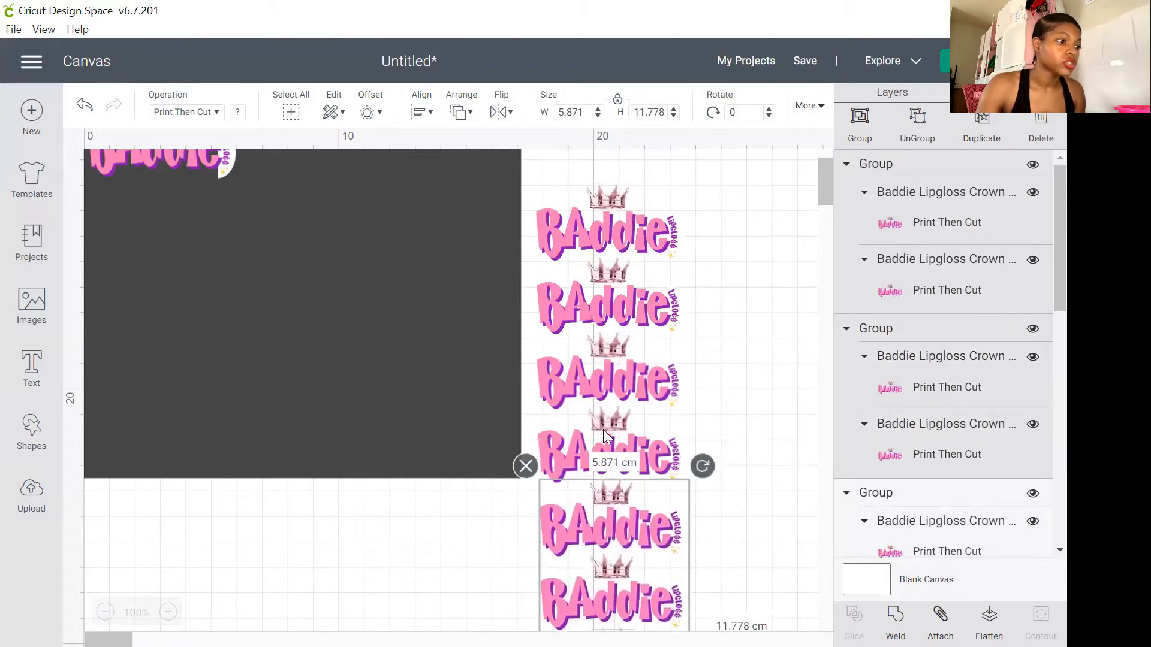
- Select all eight logos in the column beside the rectangle and group them together
drag(609, 484, 559, 174)
click(641, 389)
drag(758, 245, 559, 632)
scroll(749, 231, down, 5)
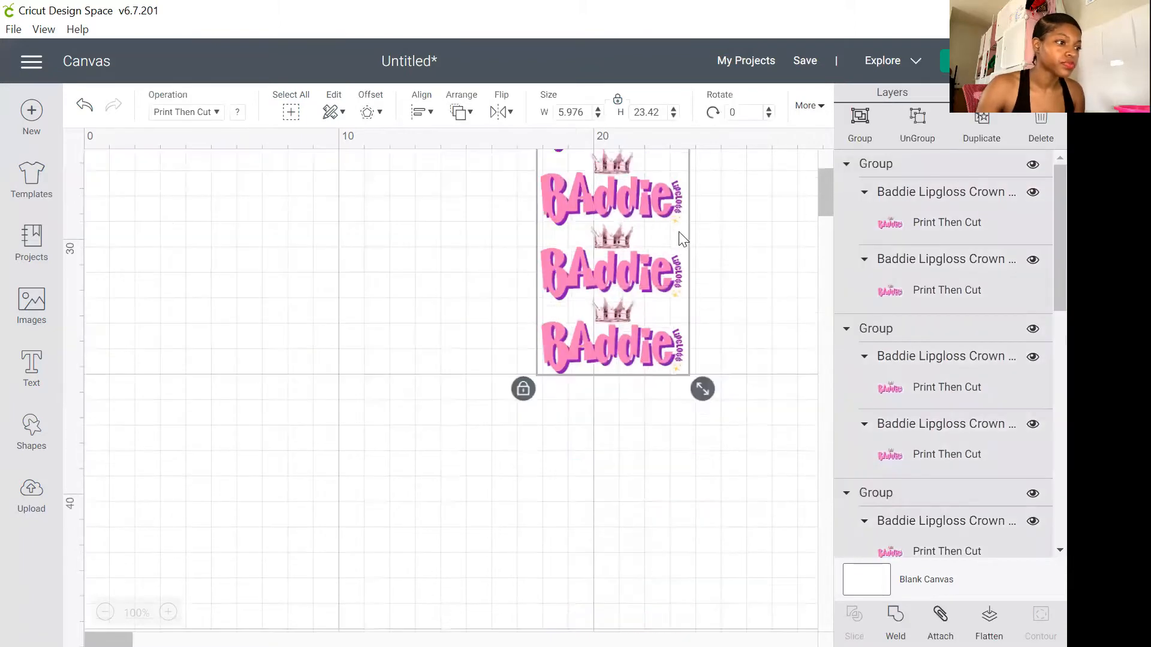
click(858, 114)
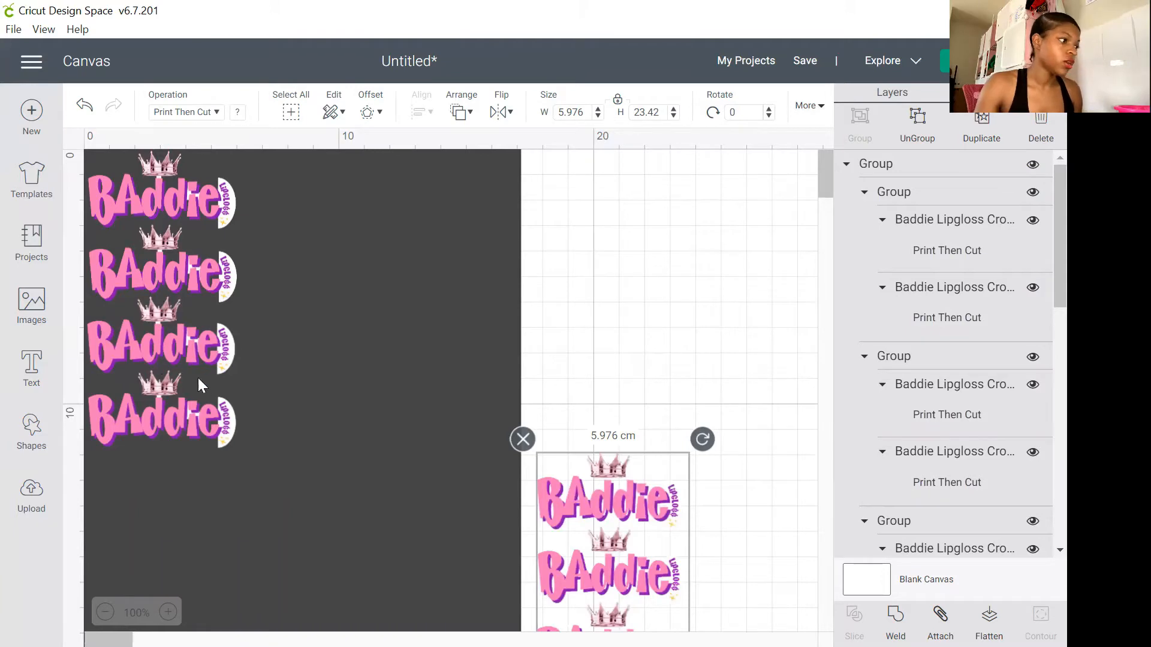
- Move the eight-logo group onto the rectangle as a second column and check its fit down to the lower edge
drag(618, 490, 326, 229)
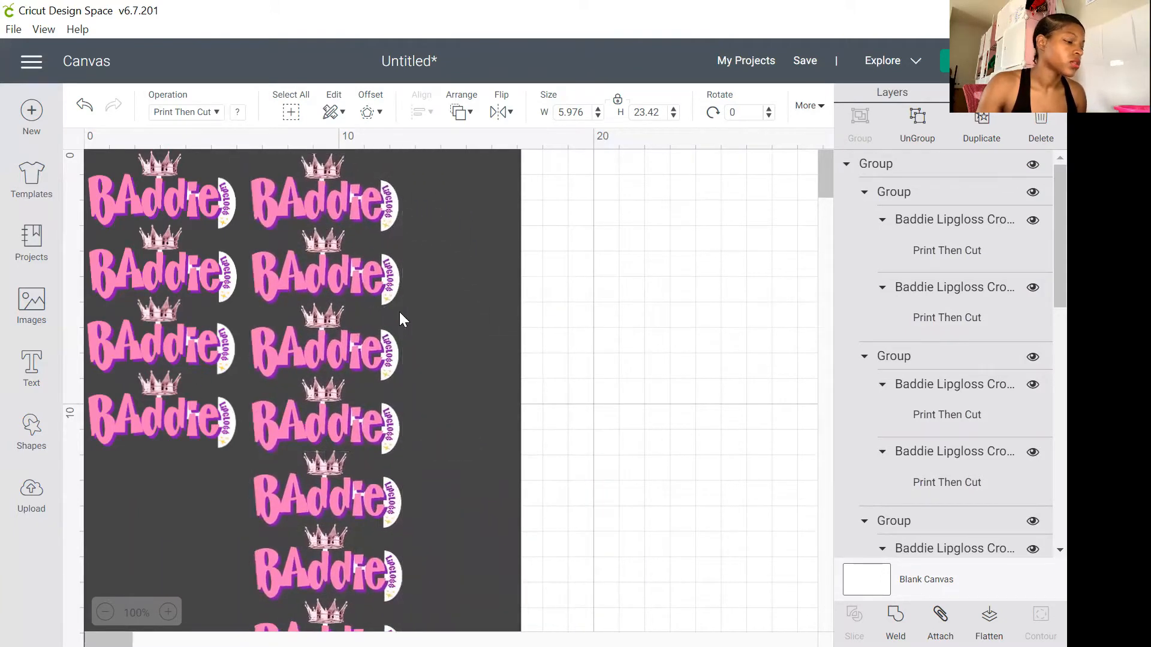
scroll(400, 309, down, 3)
scroll(402, 365, up, 2)
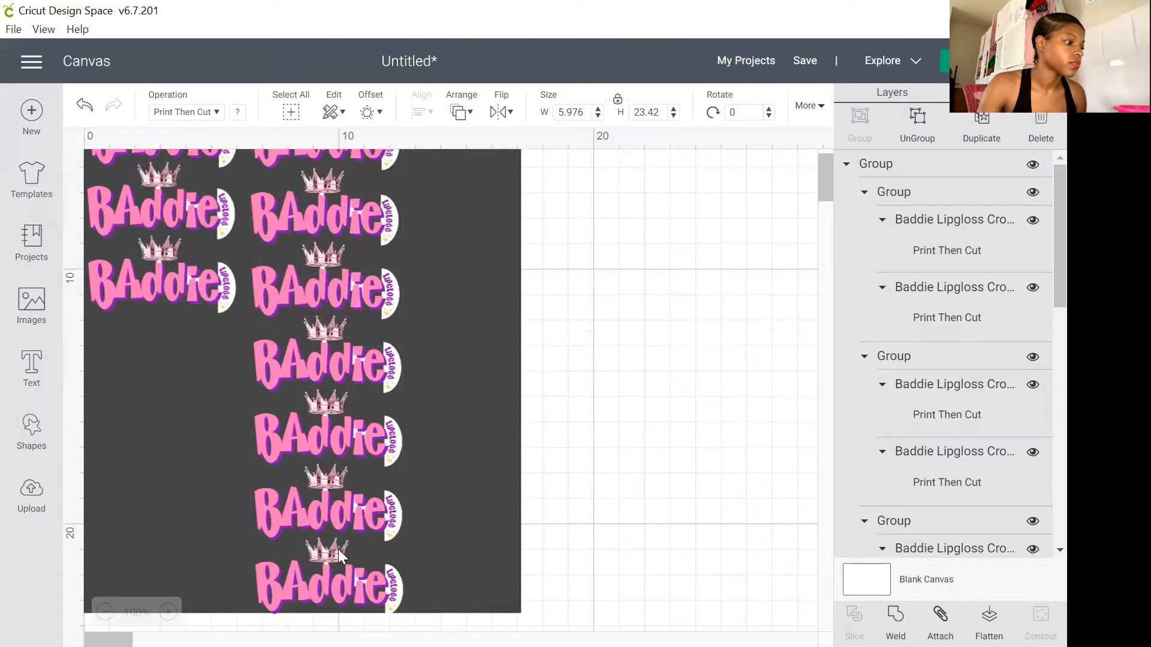
scroll(336, 542, down, 2)
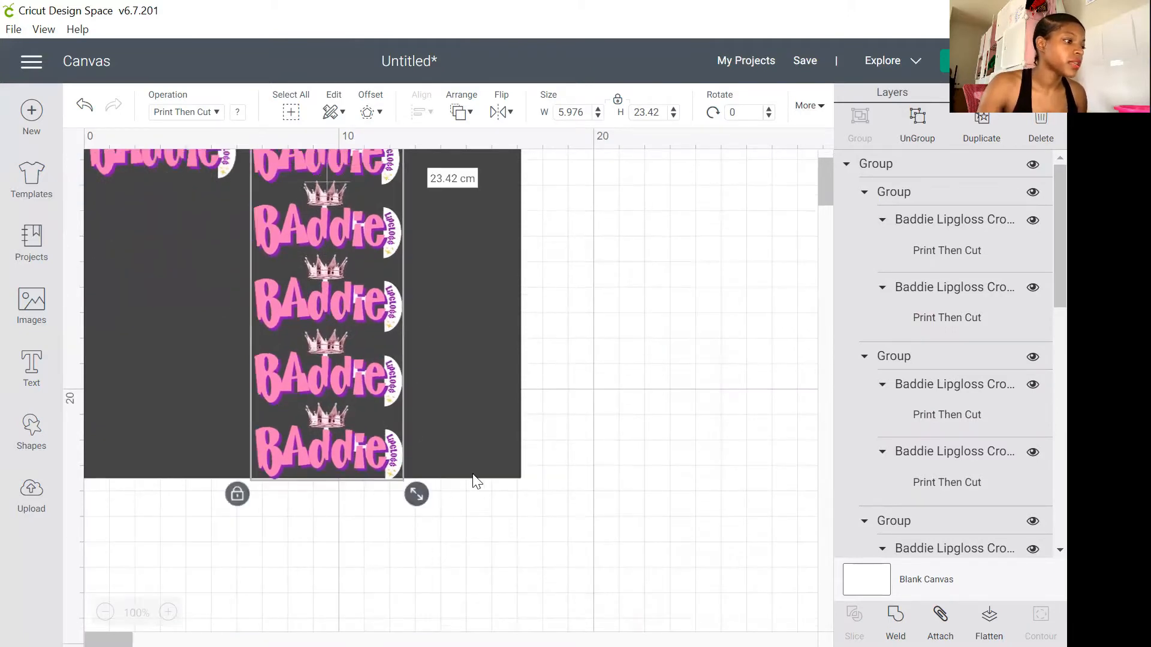
- Nudge the eight-logo column slightly up and toward the first column to fit within the rectangle's lower edge
click(482, 459)
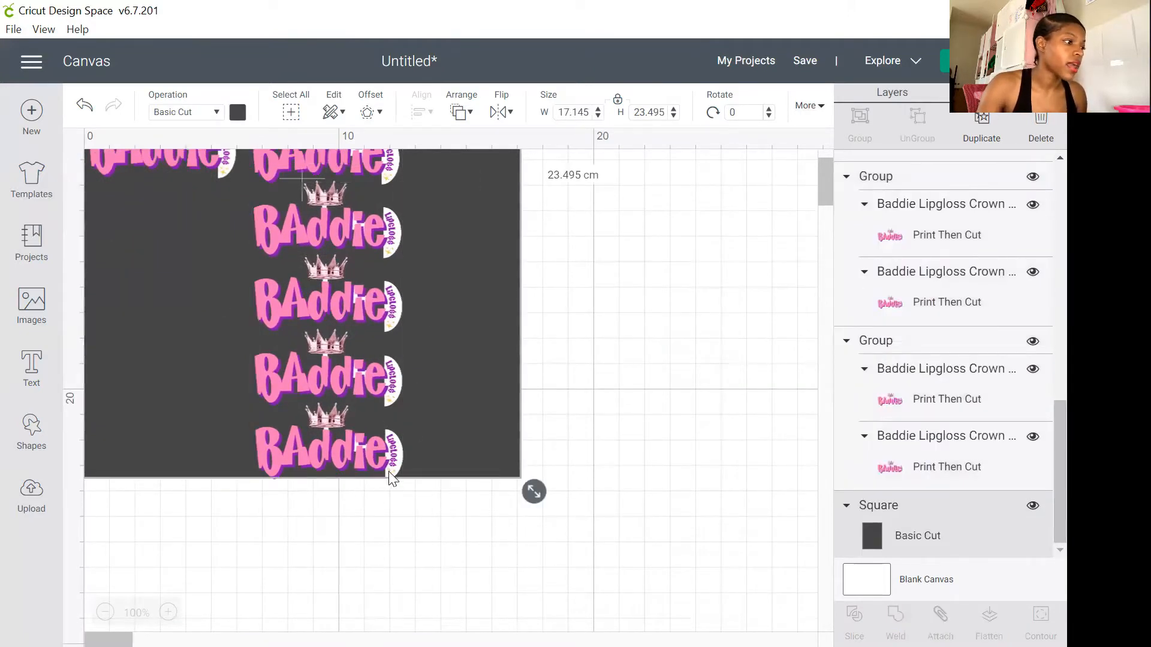
click(308, 451)
drag(306, 446, 290, 454)
right_click(321, 482)
click(292, 486)
scroll(290, 453, up, 5)
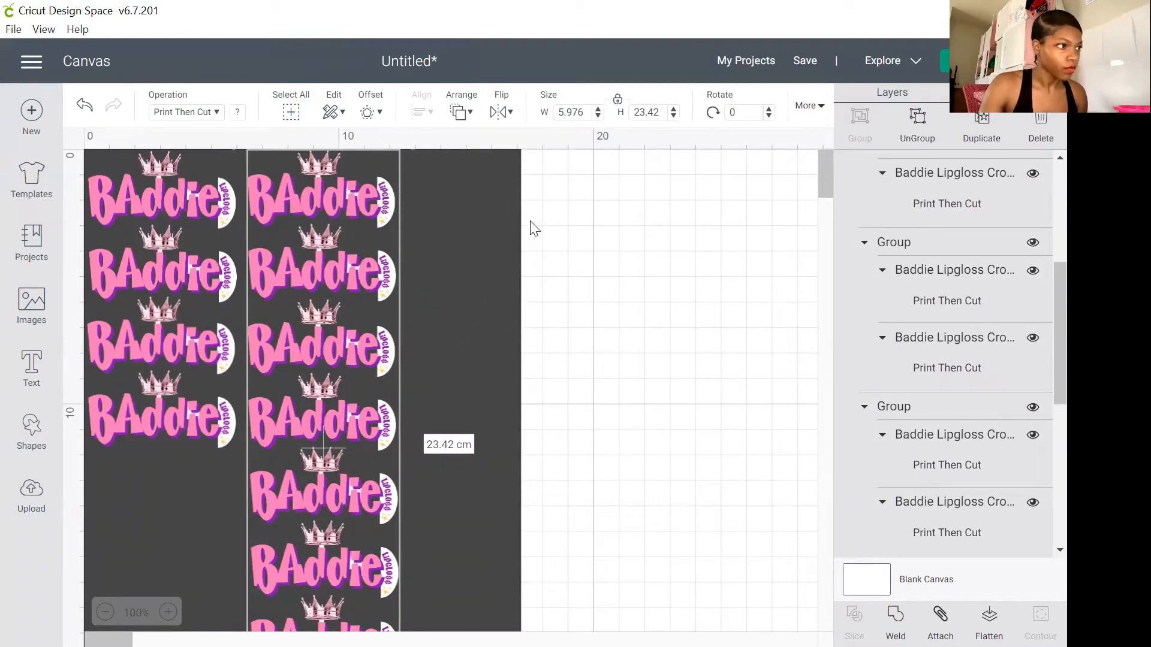
- Set the dark rectangle's width to 20 cm with its proportions locked, and undo the resize
click(505, 229)
click(590, 111)
text(20)
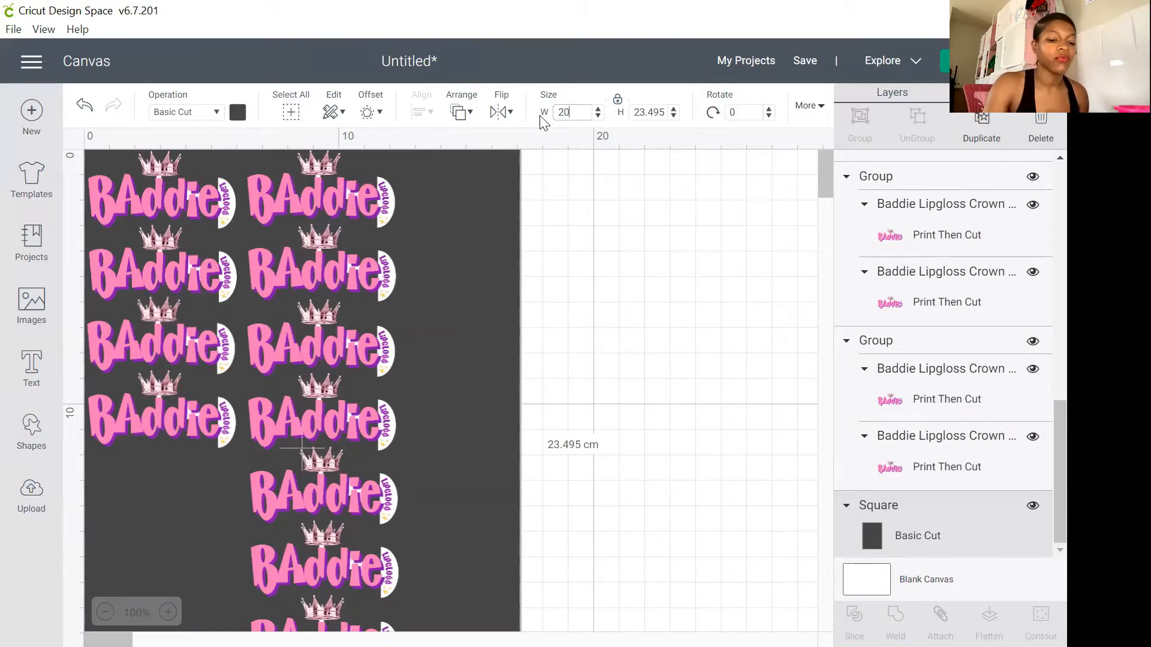
key(Return)
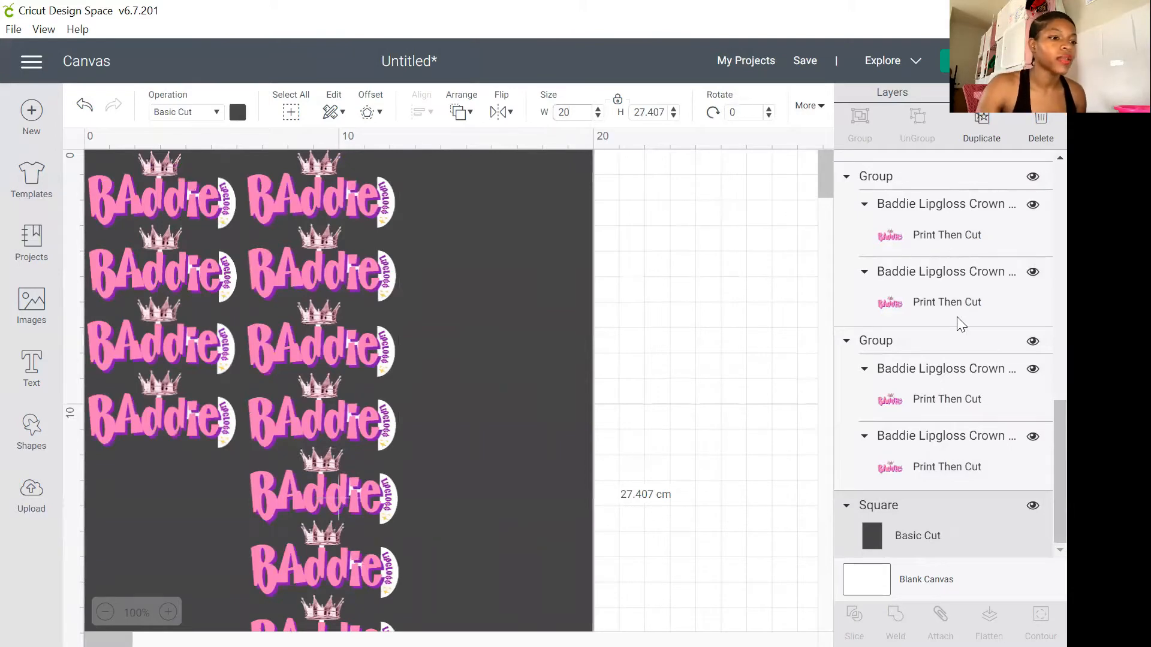
drag(687, 358, 336, 181)
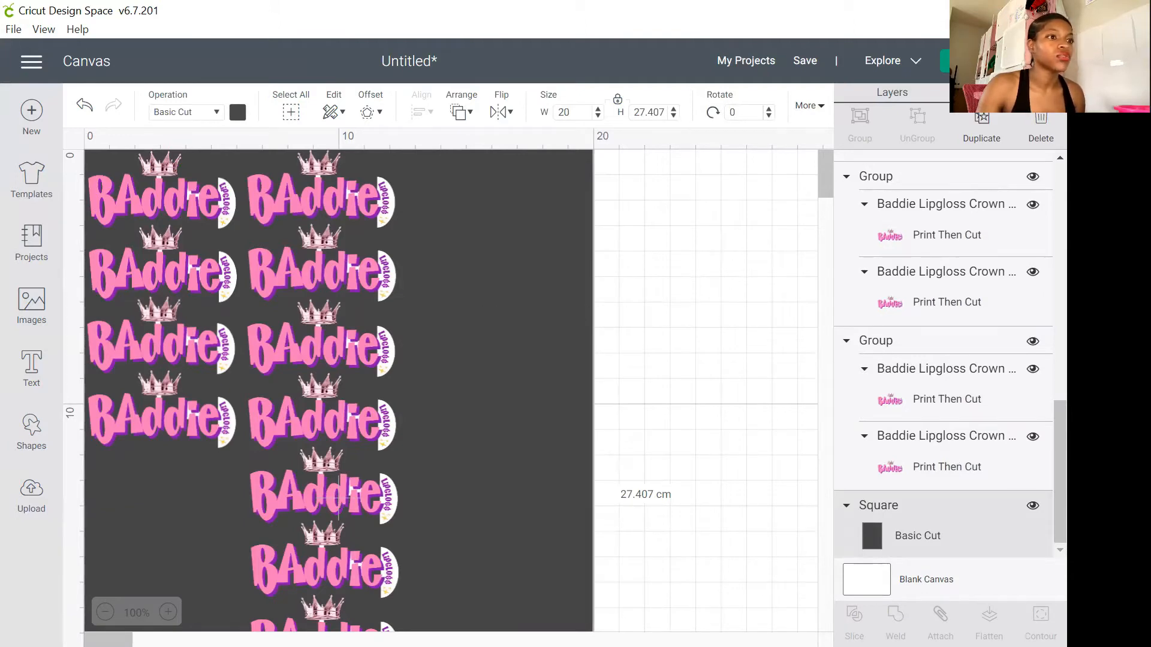
scroll(1017, 258, up, 10)
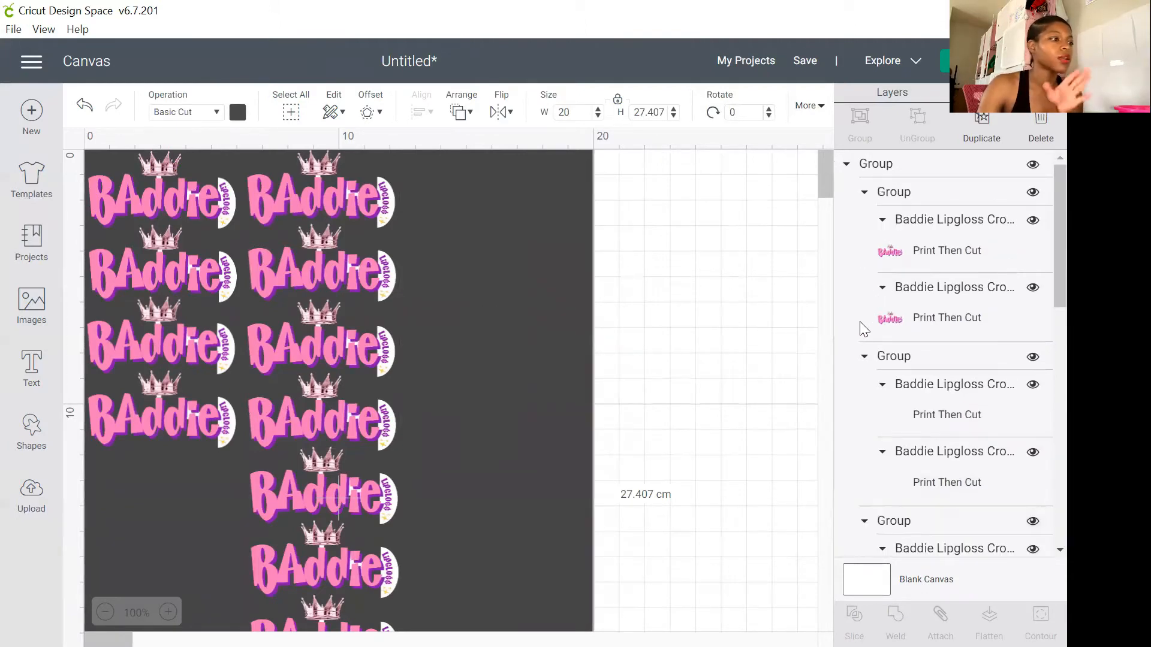
click(91, 111)
scroll(432, 307, down, 3)
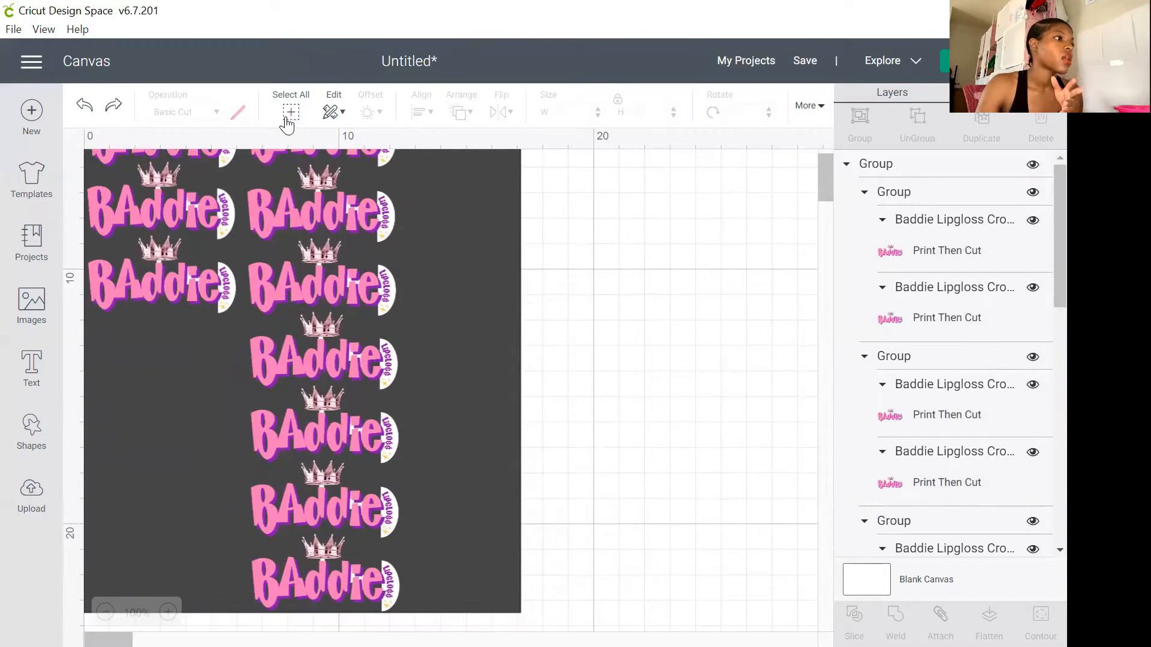
scroll(299, 271, up, 3)
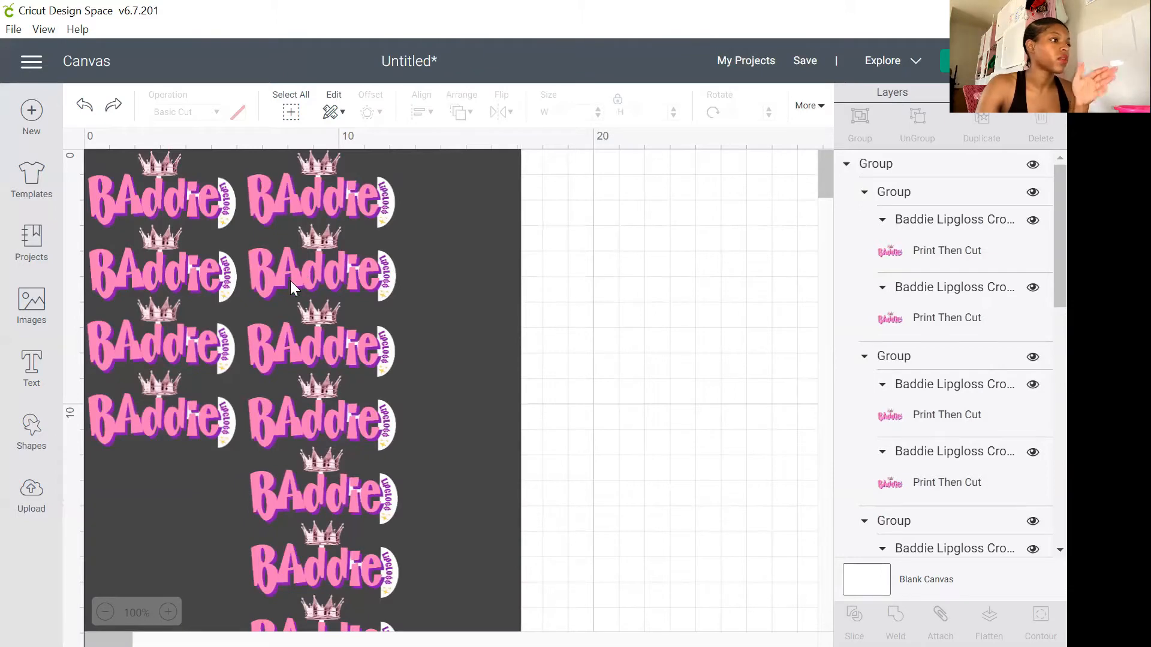
- Return to the home page and open the saved Baddie Labels project
click(27, 72)
click(413, 235)
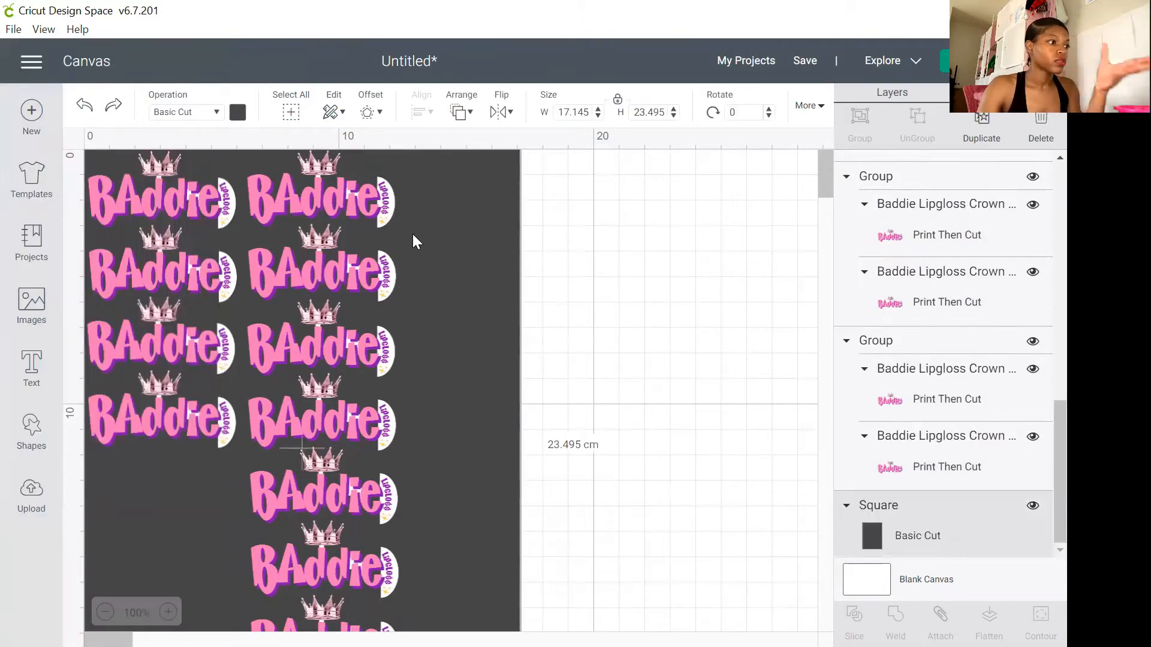
click(27, 65)
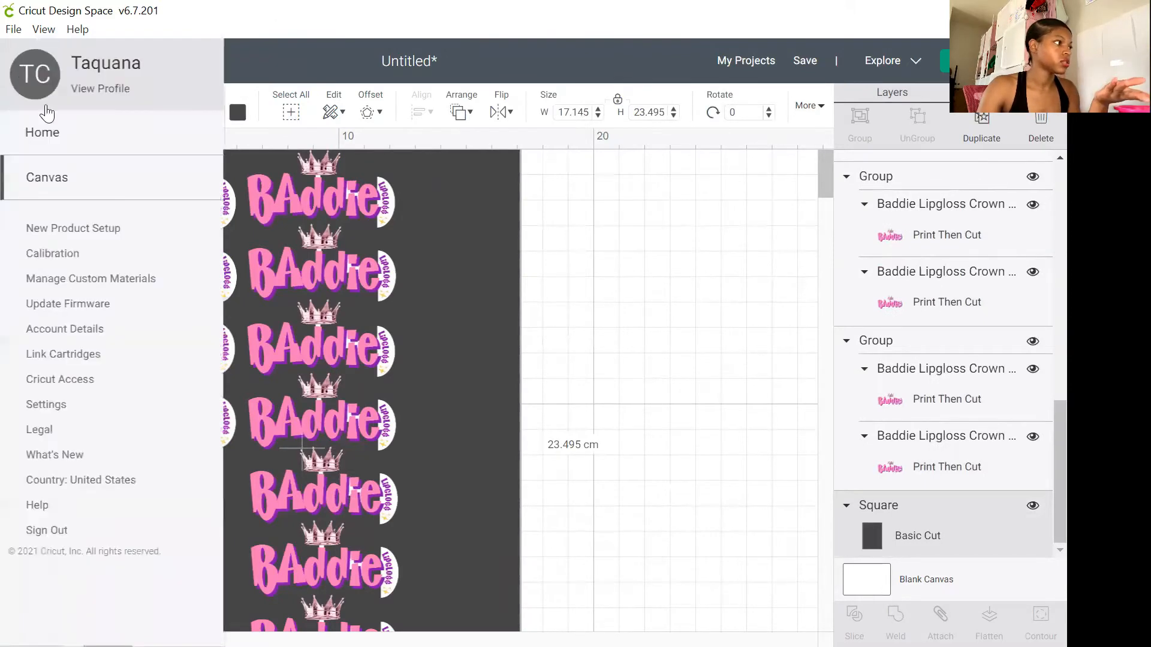
click(50, 139)
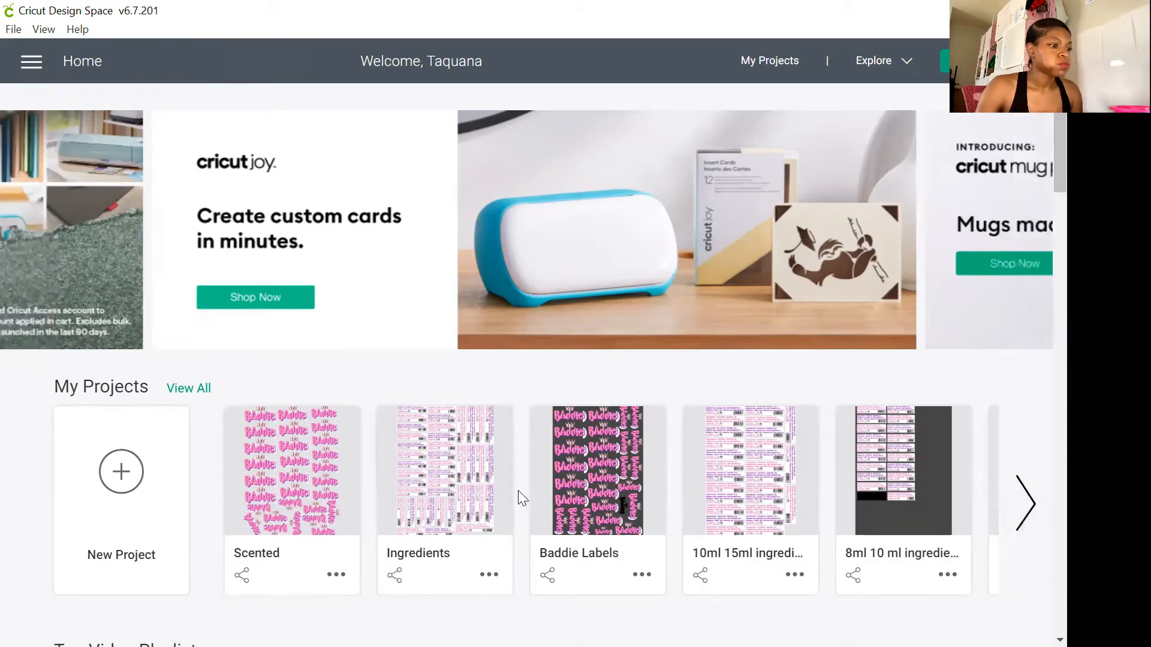
scroll(520, 486, down, 1)
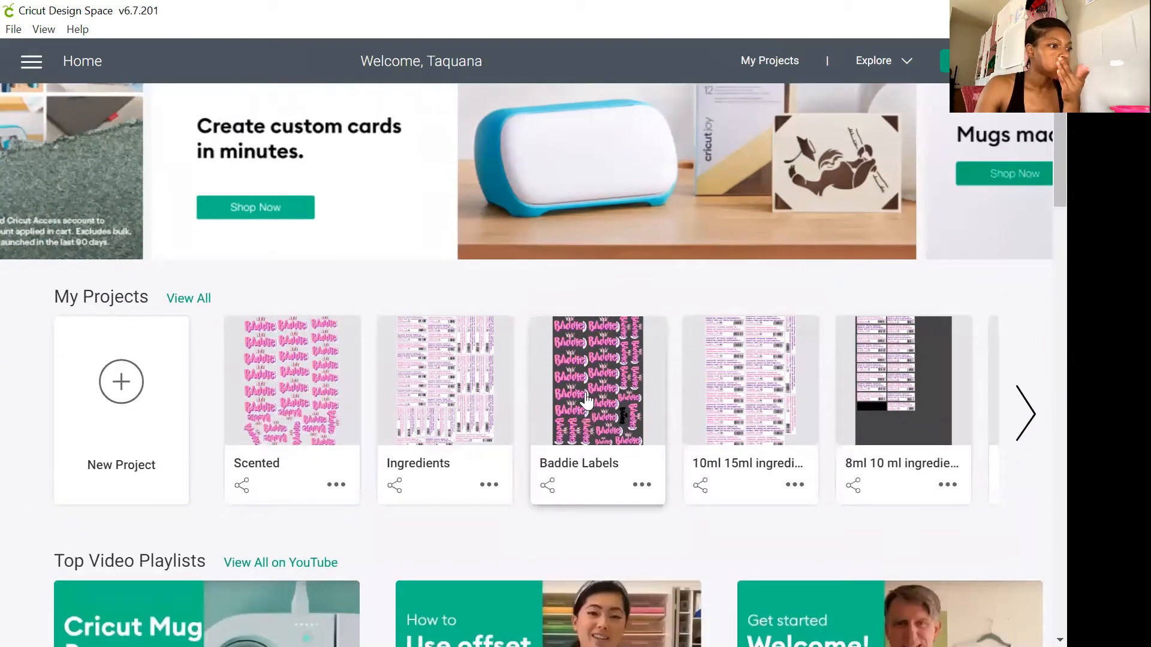
click(585, 393)
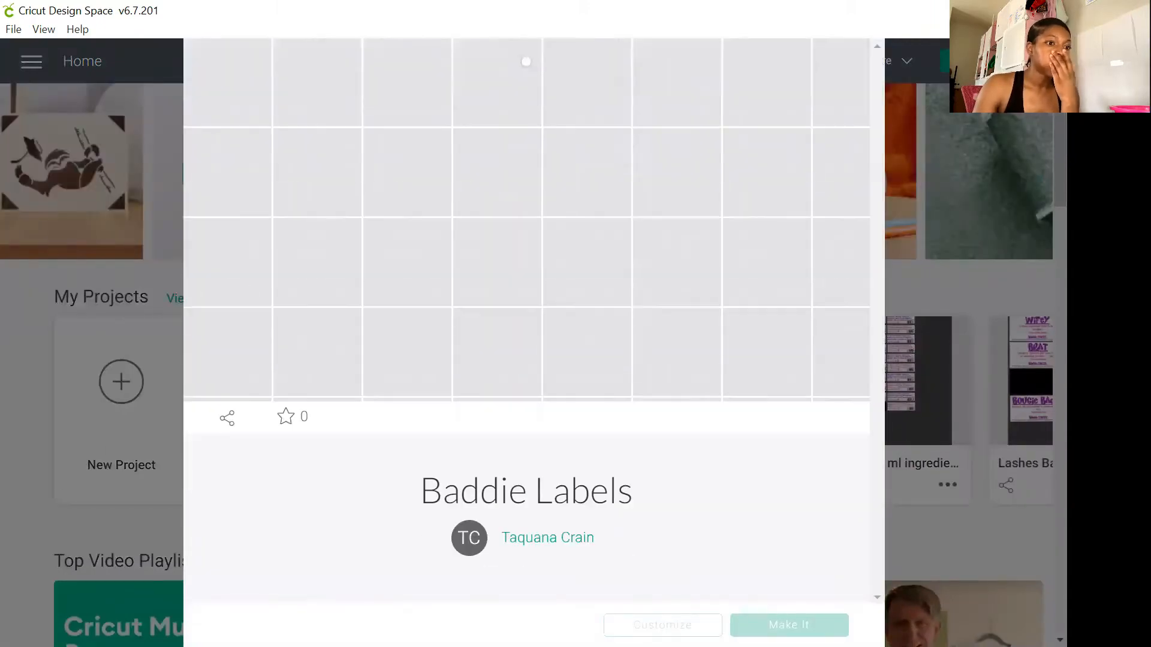
- Open Baddie Labels for customizing, replacing the unsaved canvas project, and look over the whole label sheet
click(621, 618)
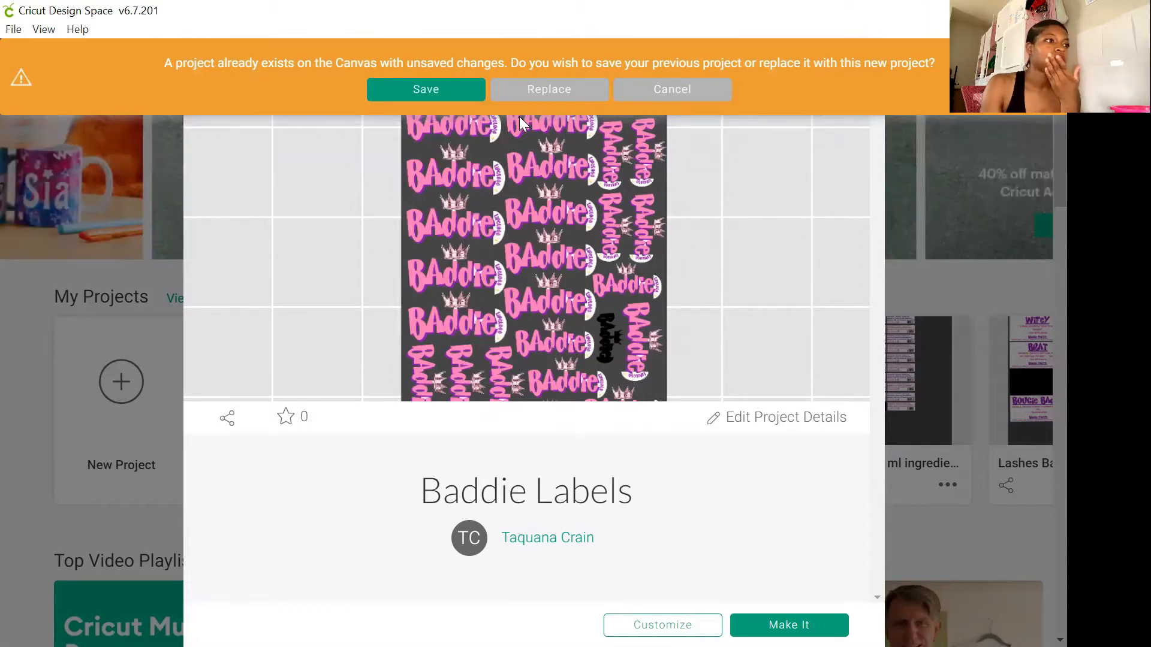
click(523, 98)
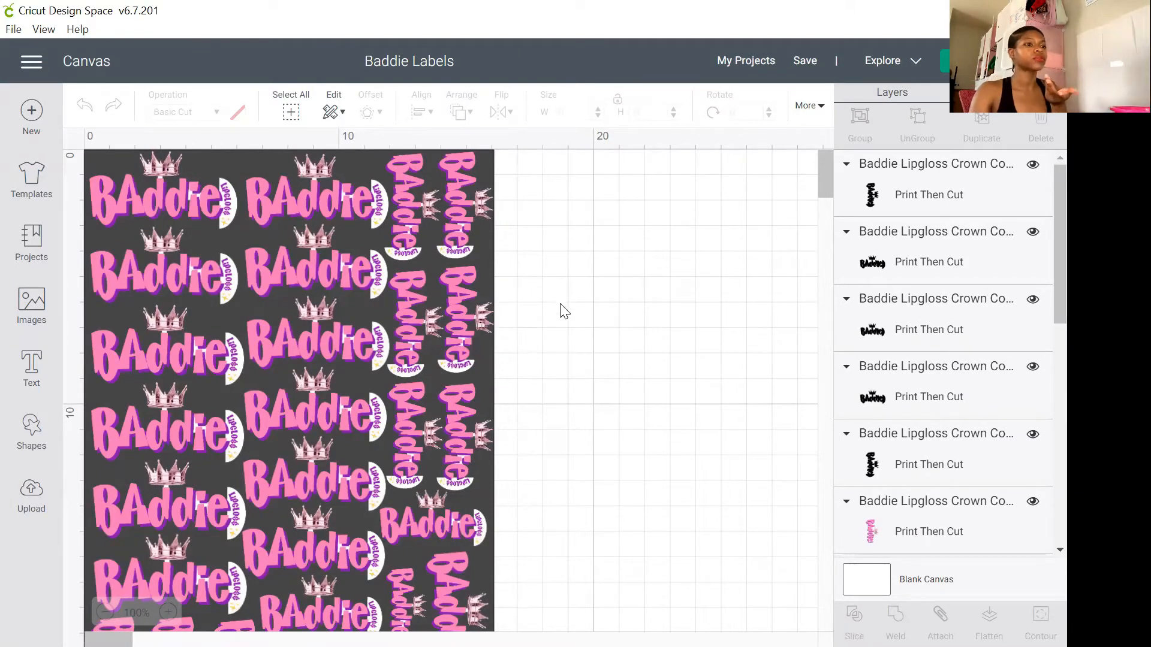
scroll(356, 318, down, 3)
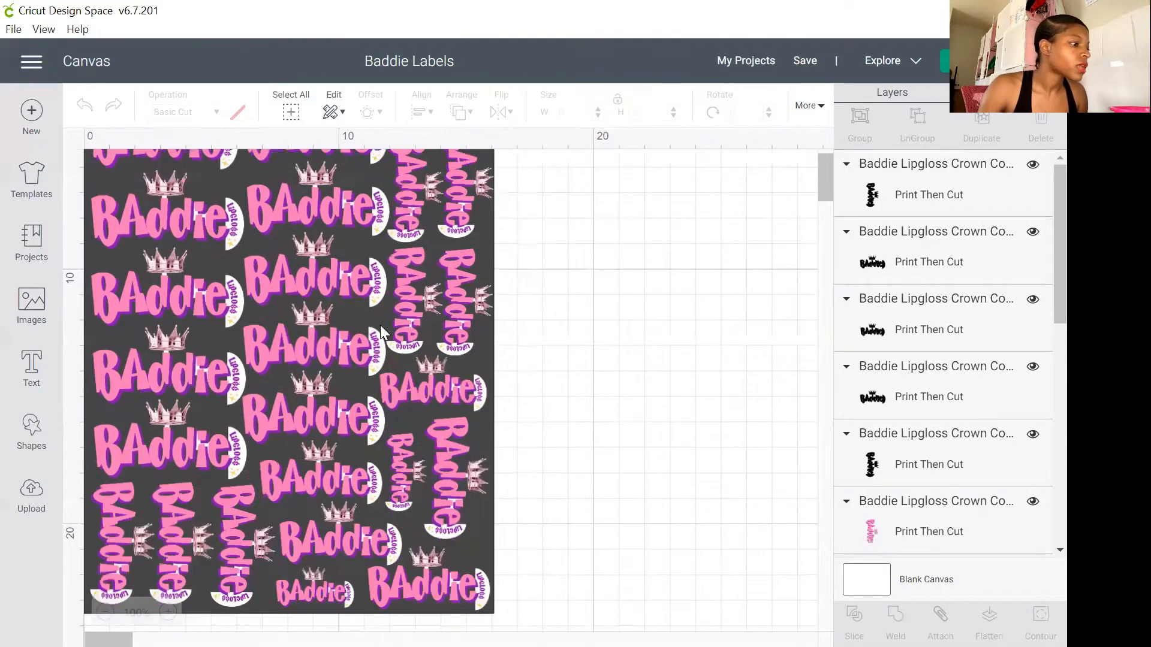
scroll(302, 295, up, 3)
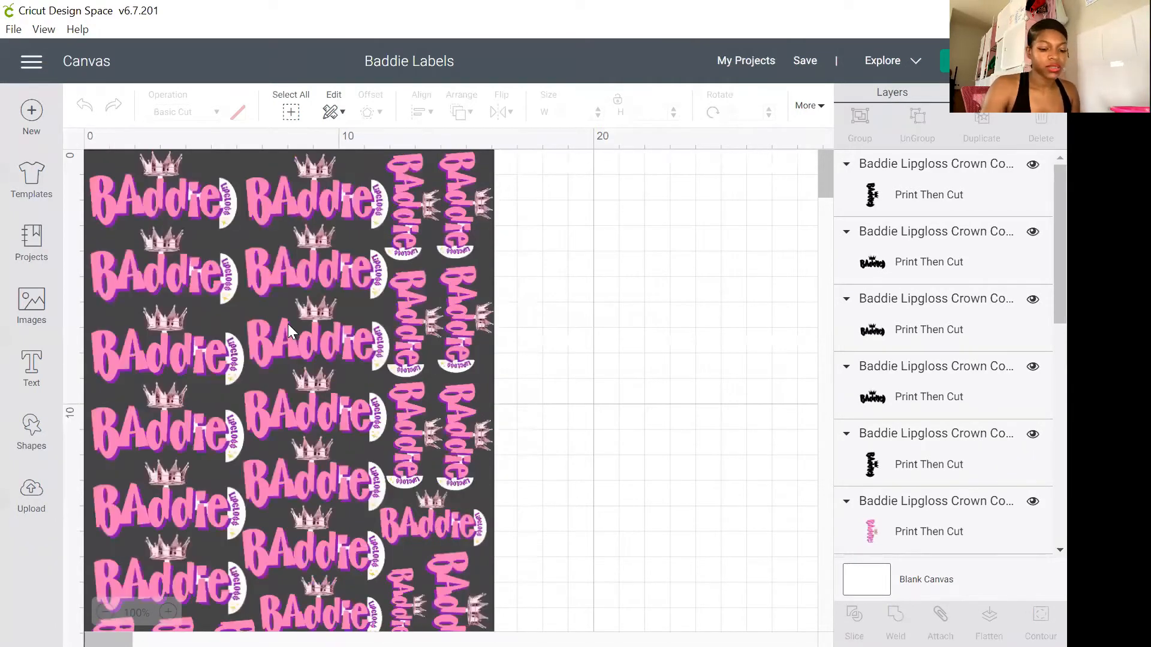
- Check the sizes of the horizontal logos in the second column and delete the sixth logo of that column
click(302, 254)
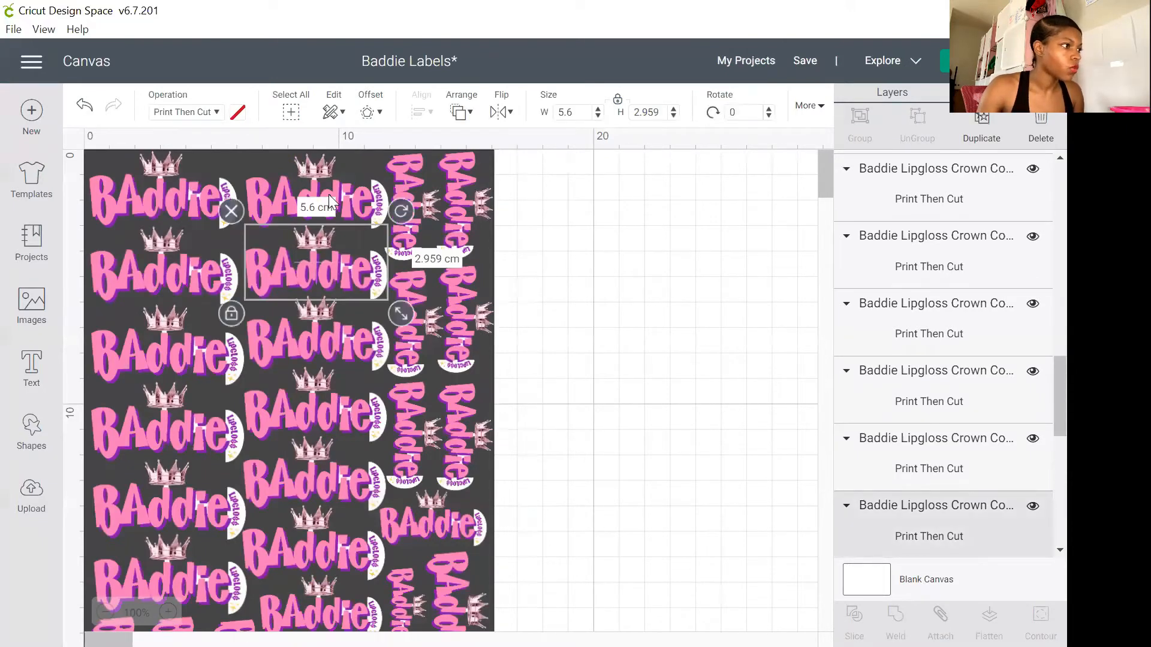
drag(313, 311, 313, 452)
click(310, 493)
click(310, 533)
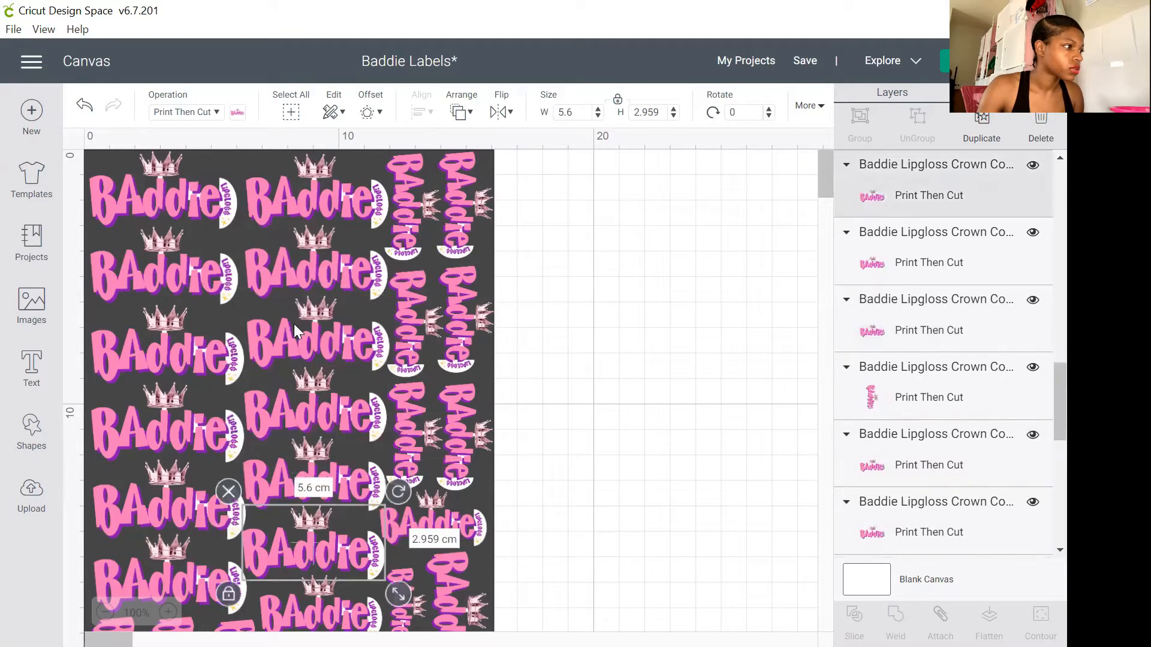
click(309, 207)
click(301, 240)
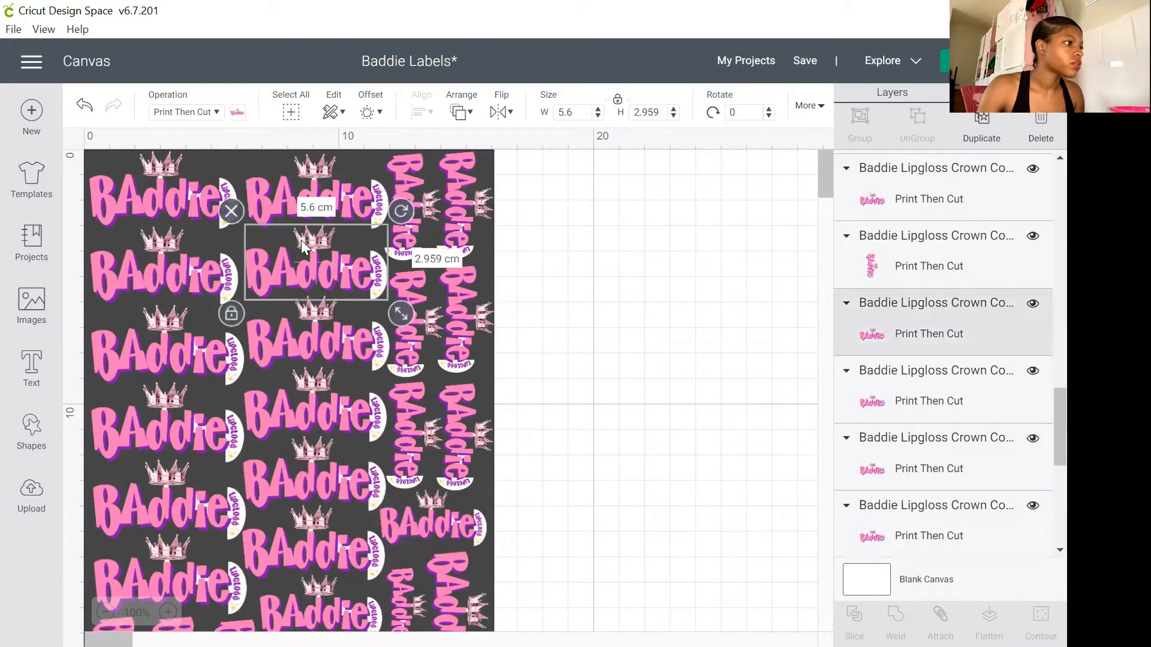
scroll(340, 422, down, 3)
click(331, 423)
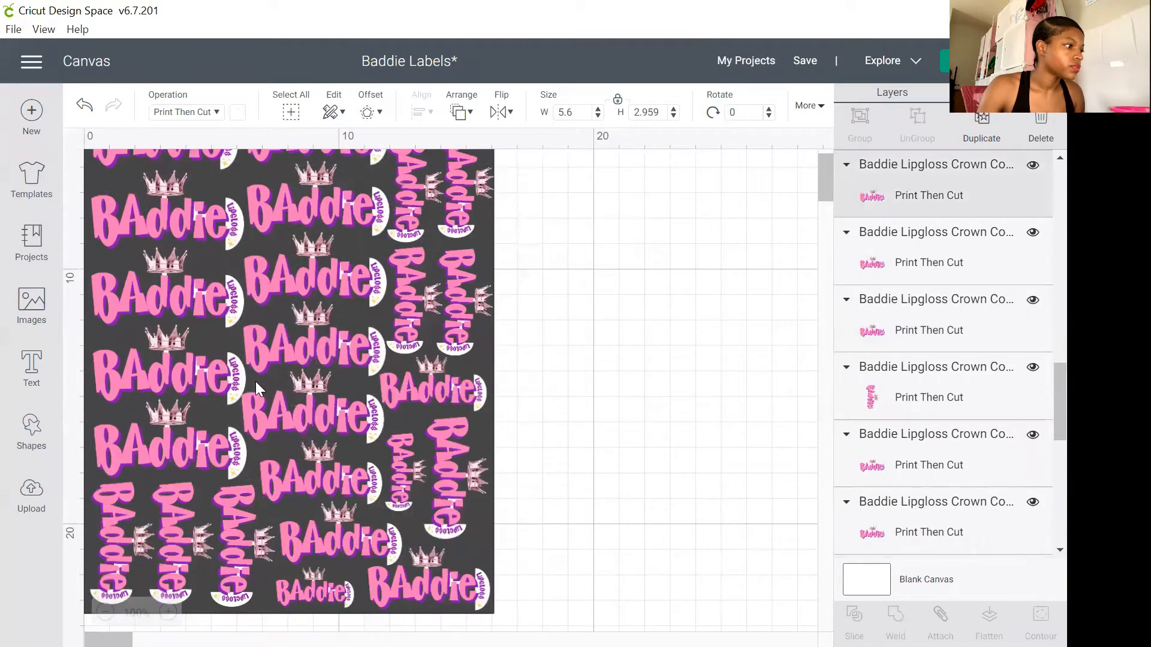
click(233, 356)
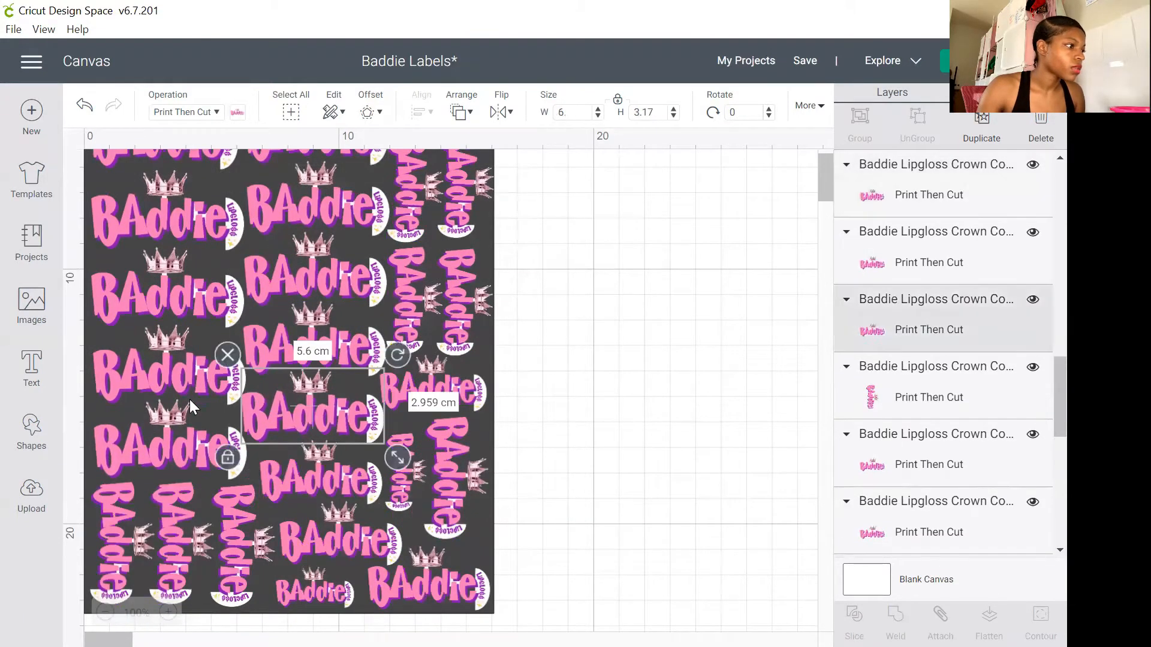
- Examine the size of each horizontal Baddie logo in the first column, from the lowest to the topmost ones
click(184, 435)
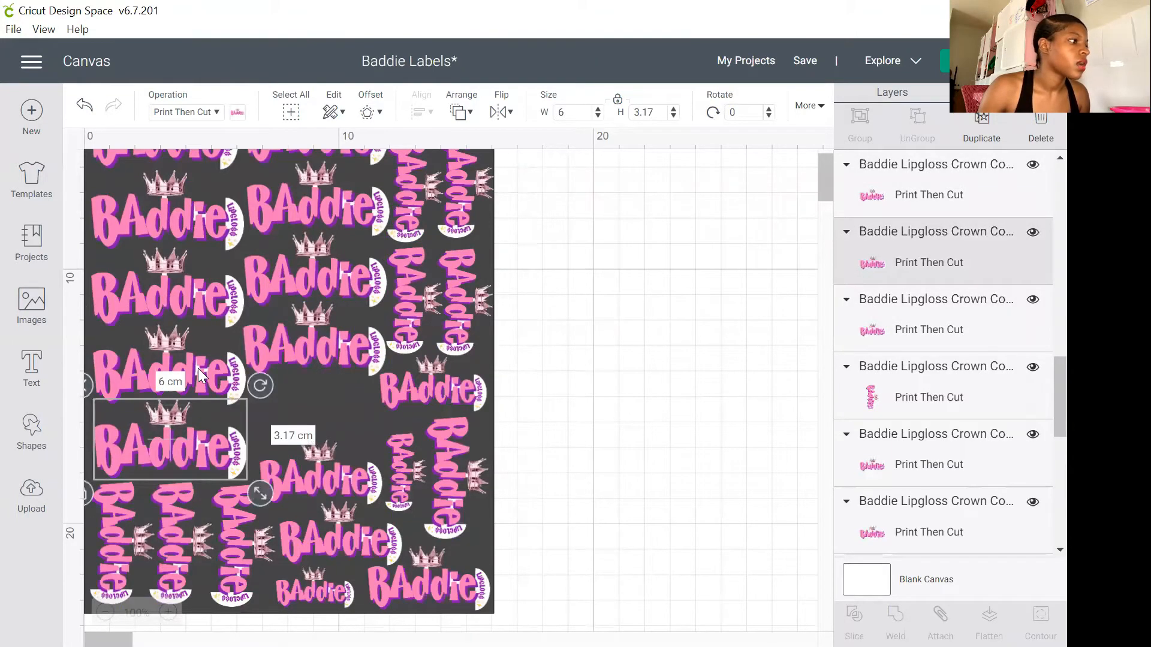
click(197, 368)
scroll(204, 369, up, 2)
click(210, 433)
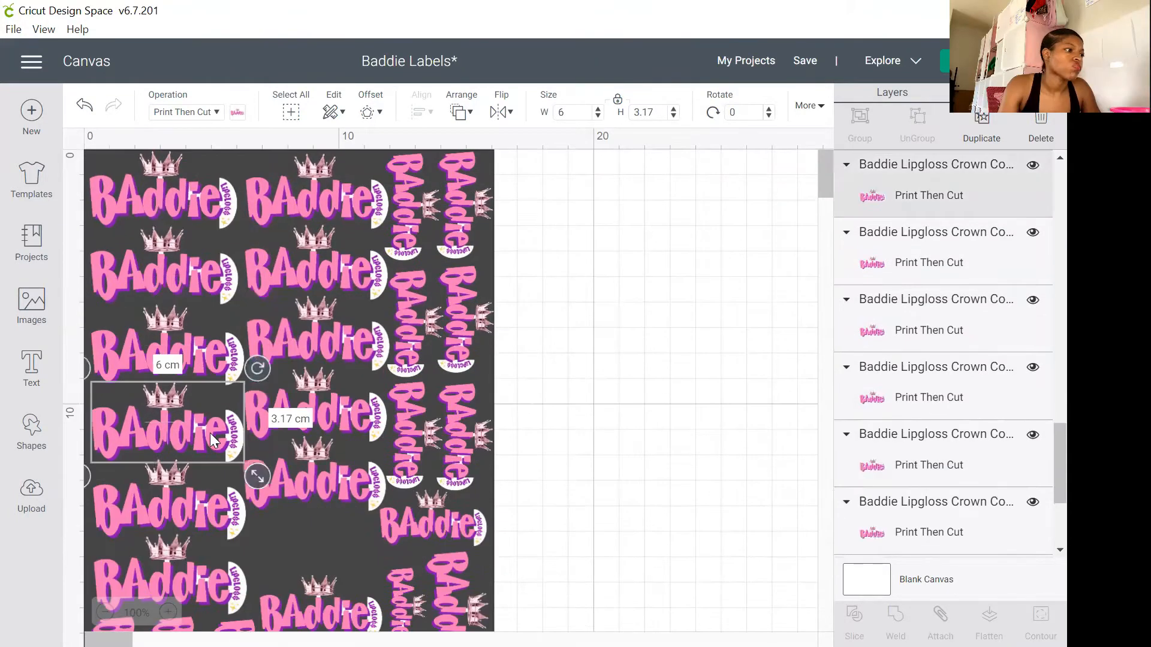
click(218, 510)
click(209, 575)
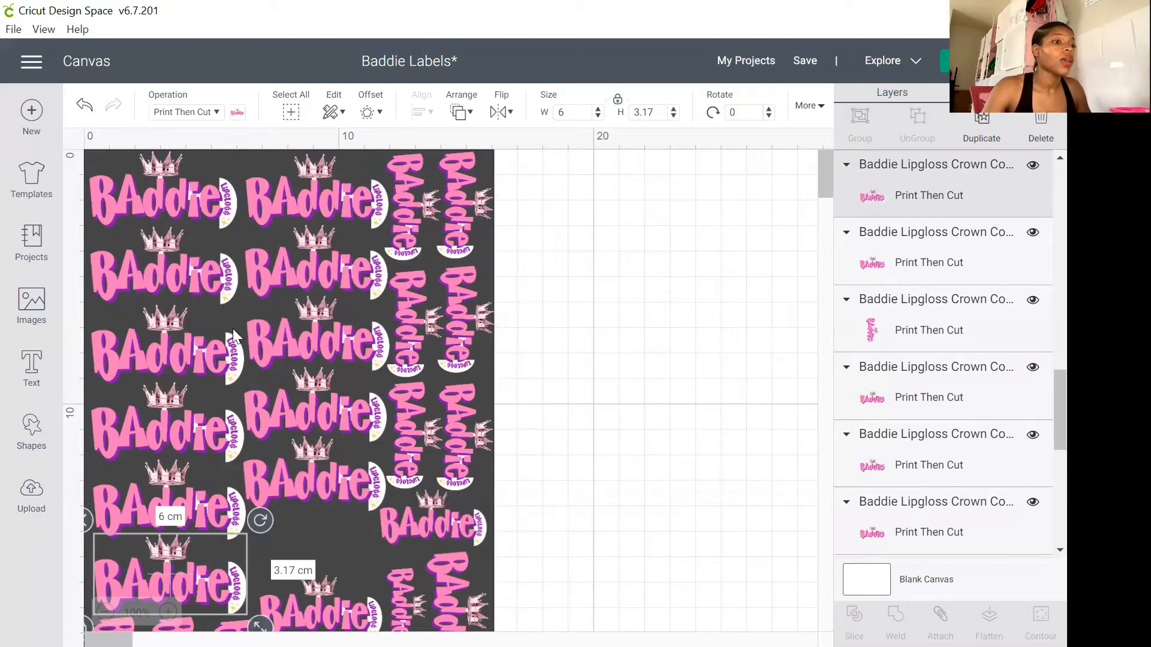
click(205, 497)
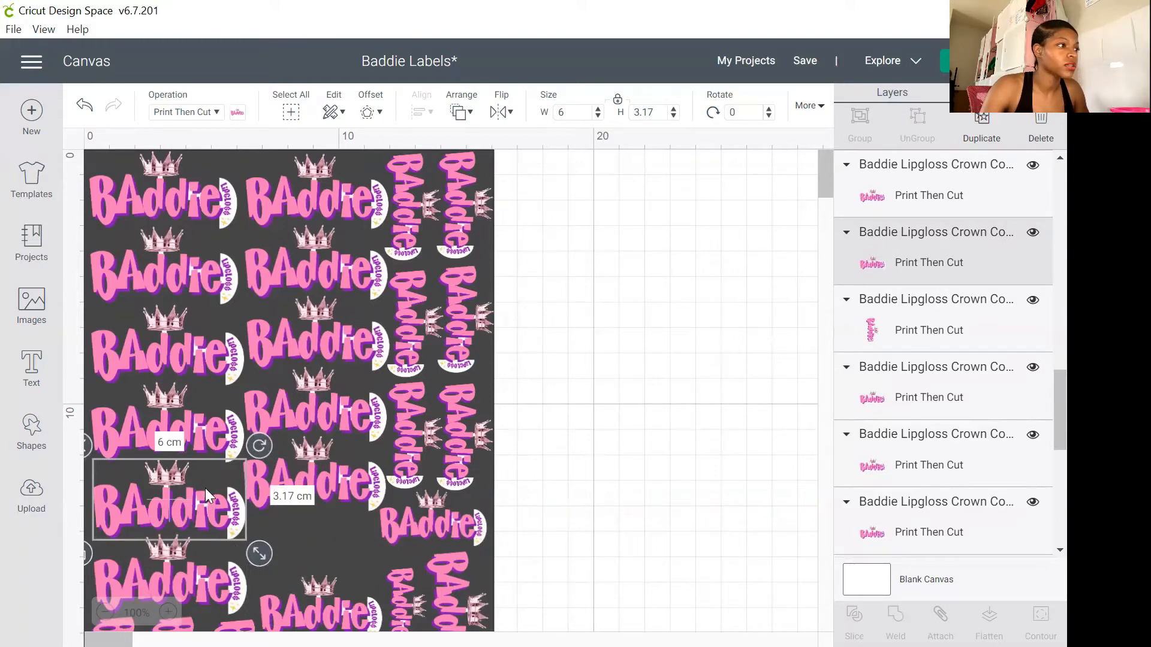
click(179, 203)
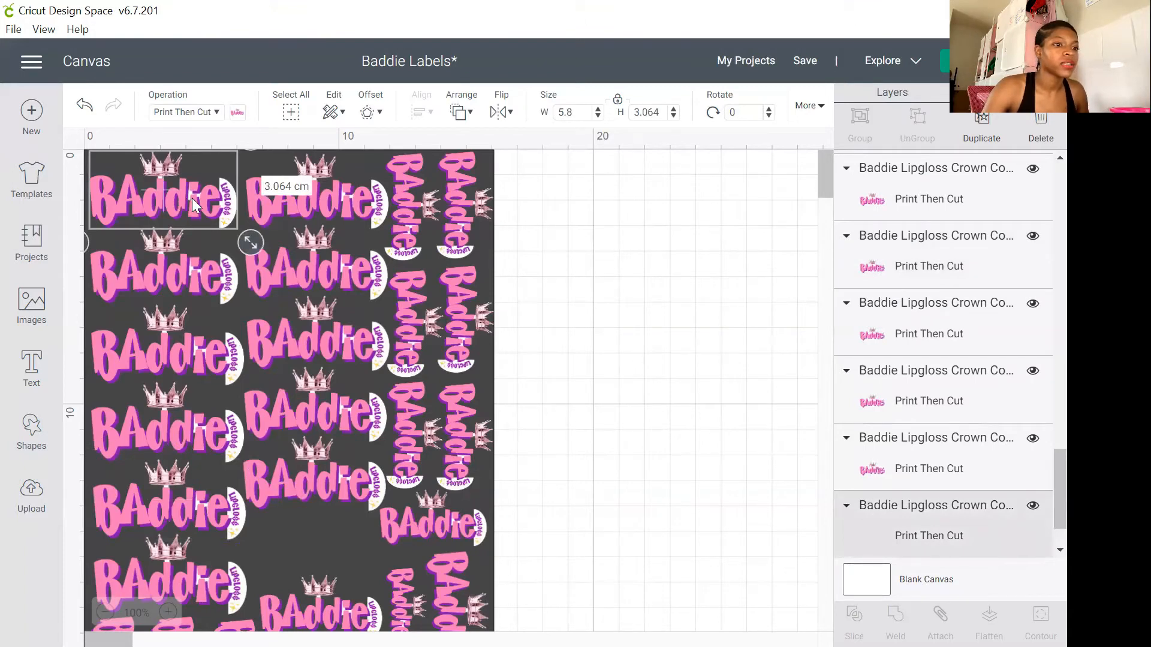
click(184, 279)
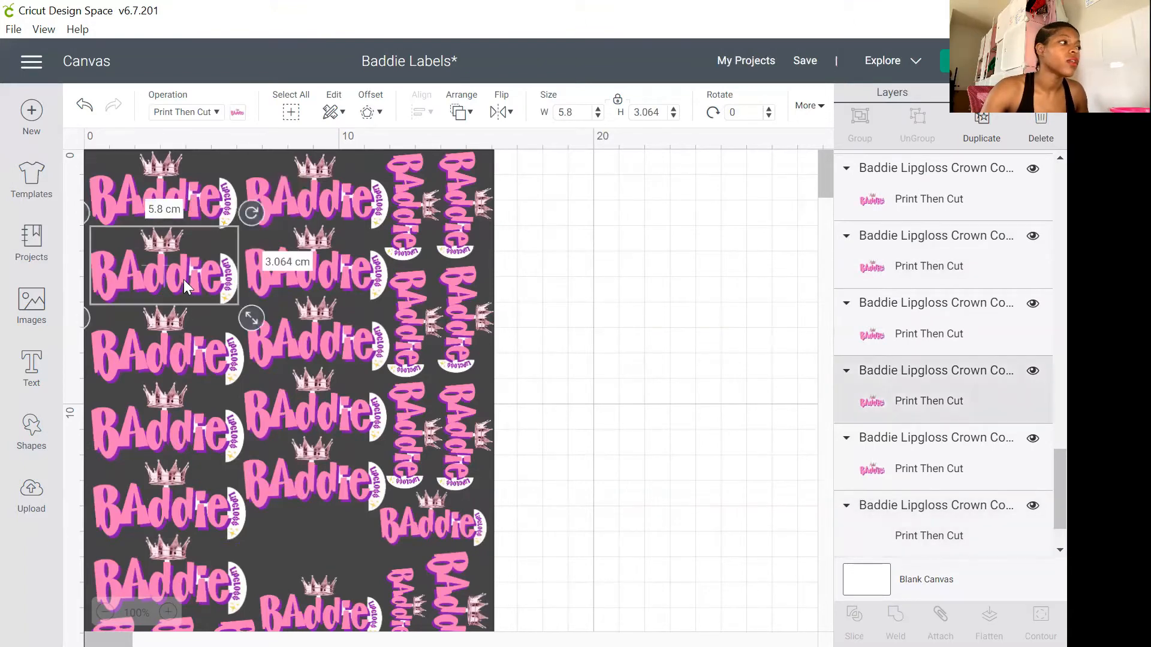
- Delete the third, fourth, fifth and sixth horizontal logos from the first column
click(165, 333)
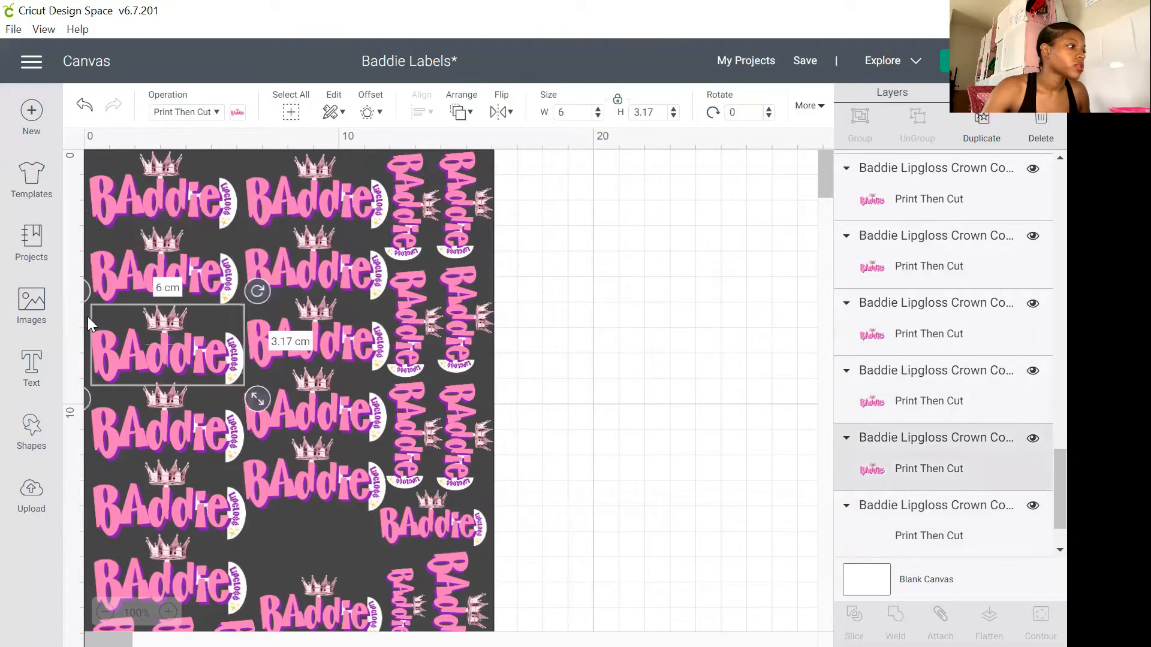
key(Delete)
click(116, 429)
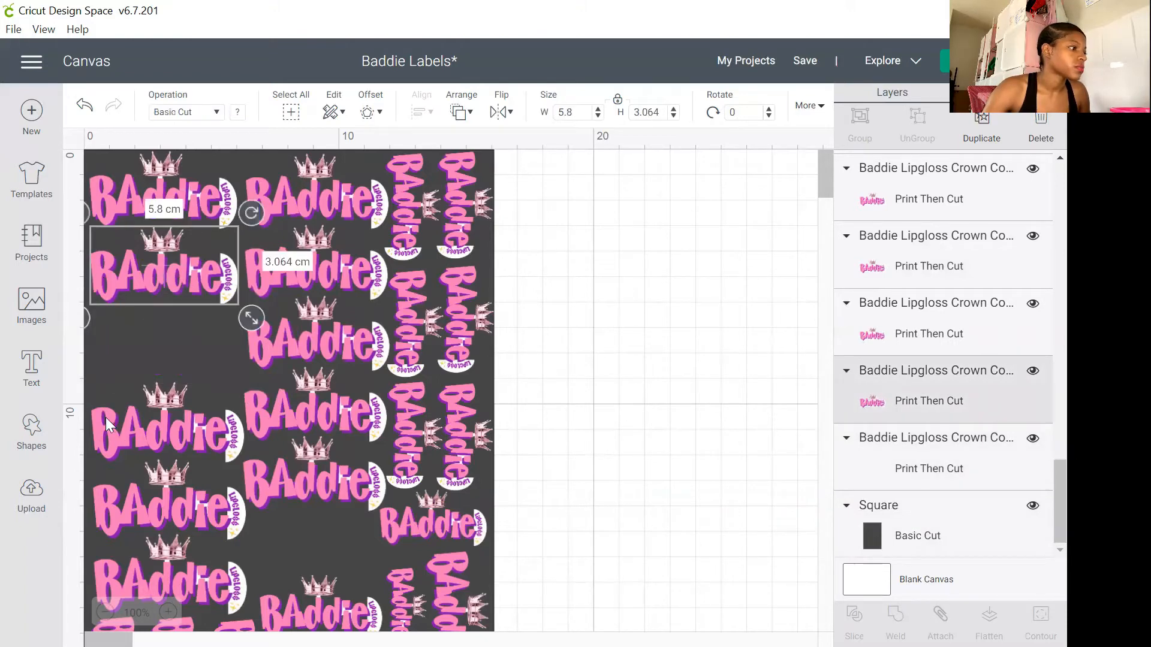
key(Delete)
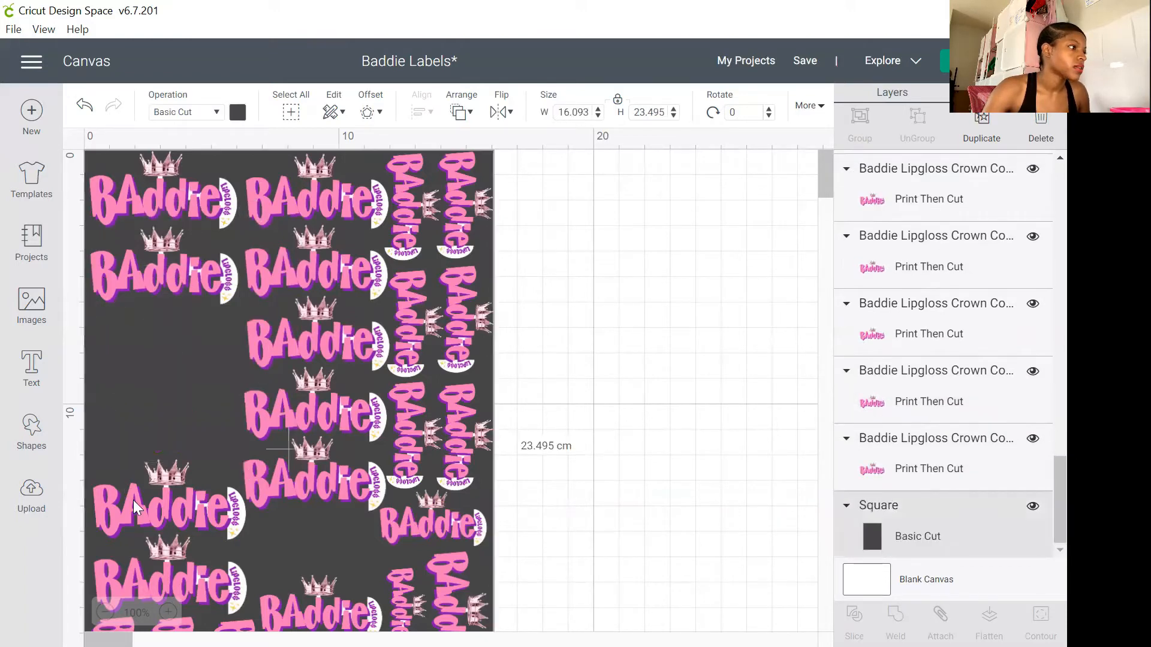
click(133, 500)
key(Delete)
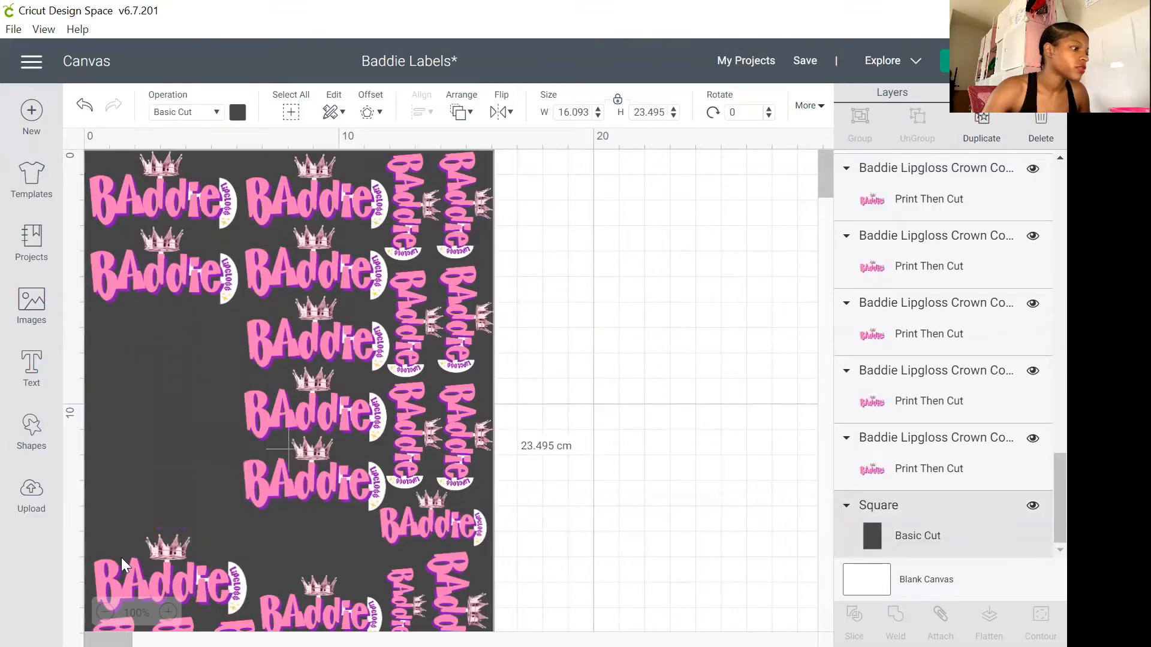
click(137, 571)
key(Delete)
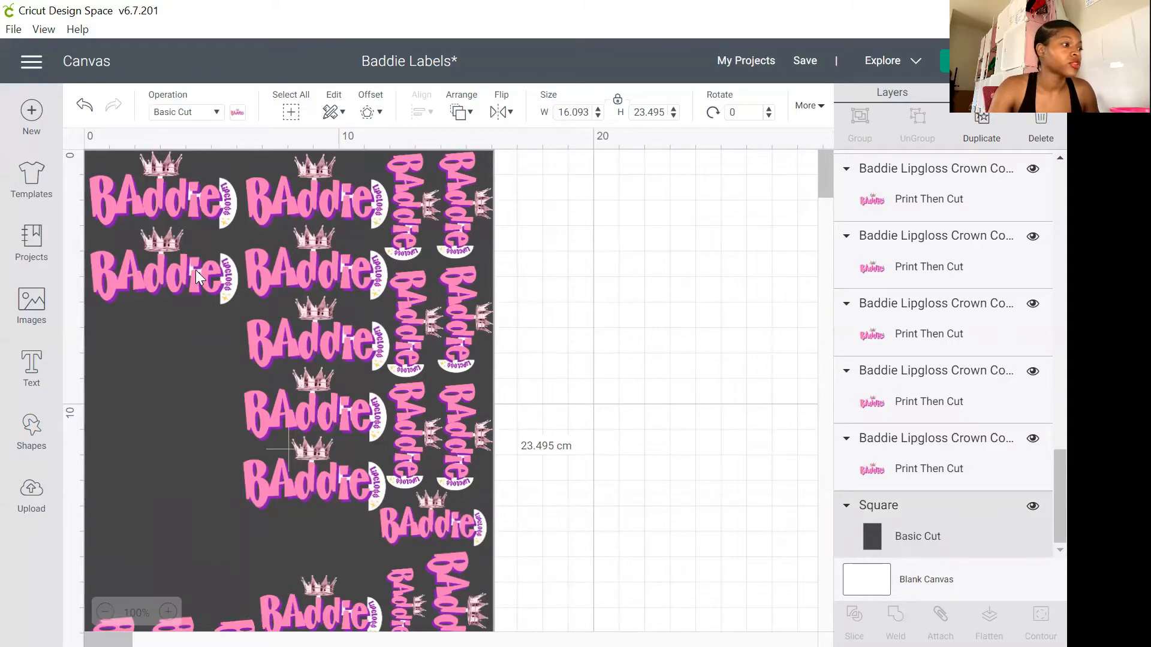
- Nudge the second logo of the first column slightly up and group it with the top logo
drag(190, 270, 191, 268)
click(168, 314)
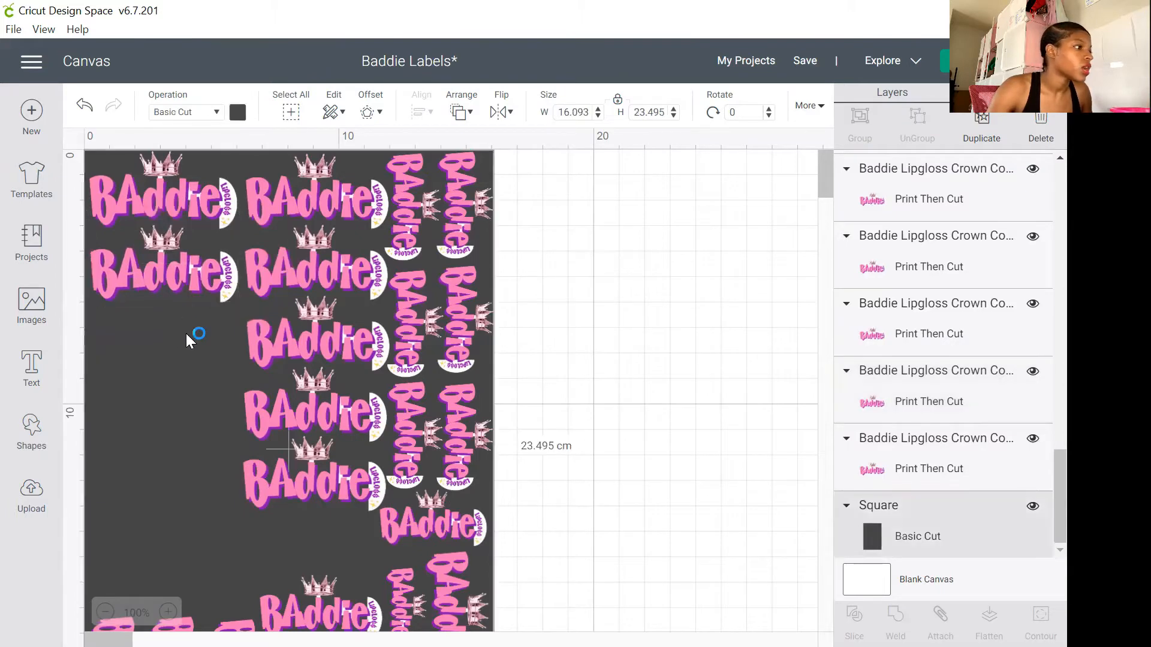
click(184, 275)
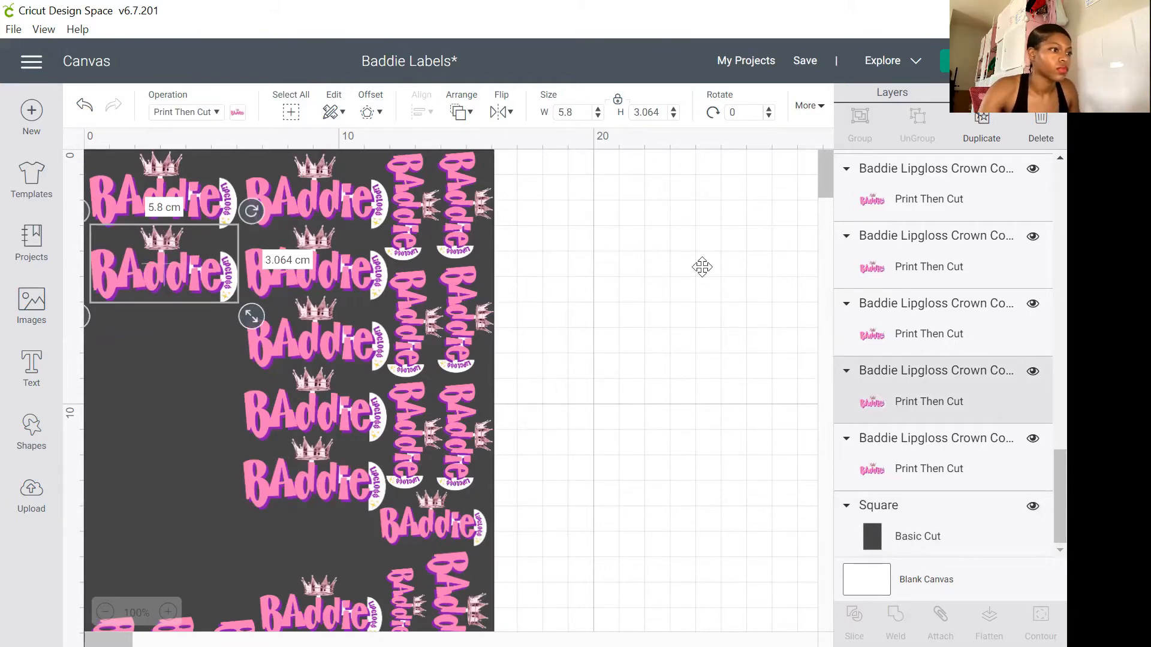
click(189, 207)
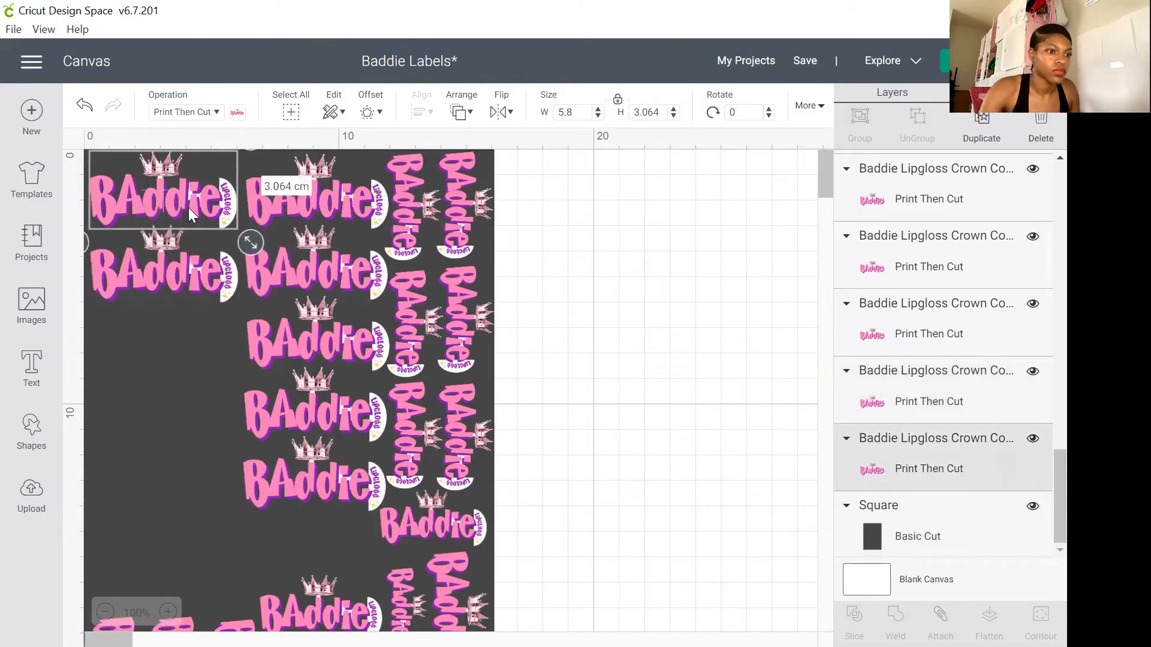
shift+click(182, 248)
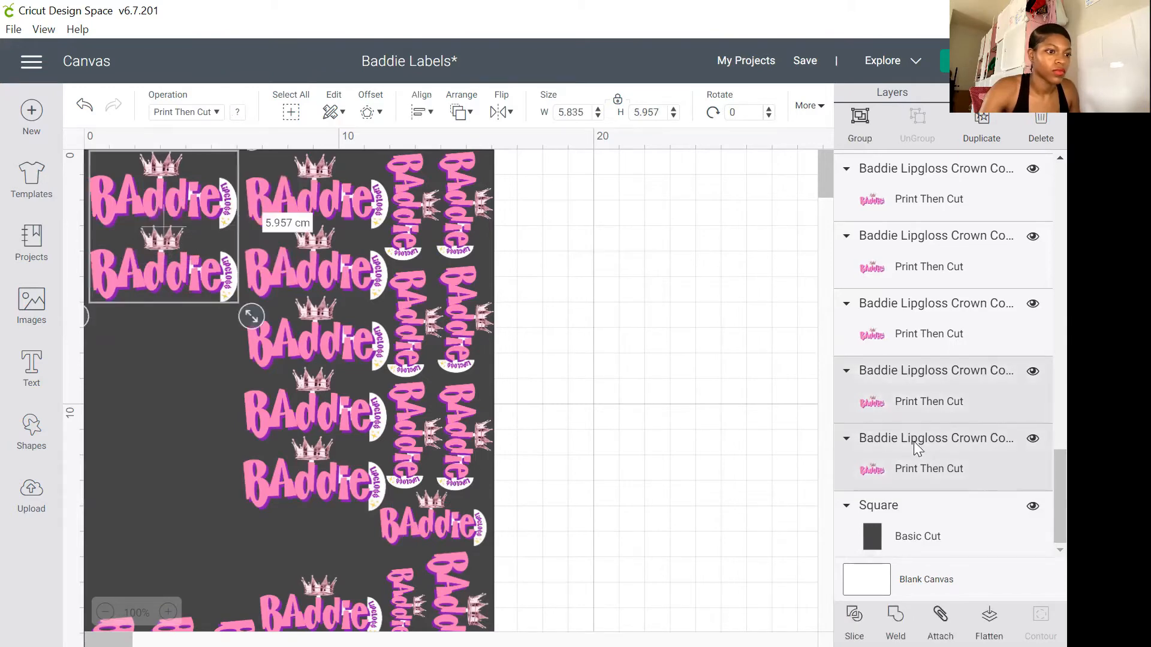
click(859, 118)
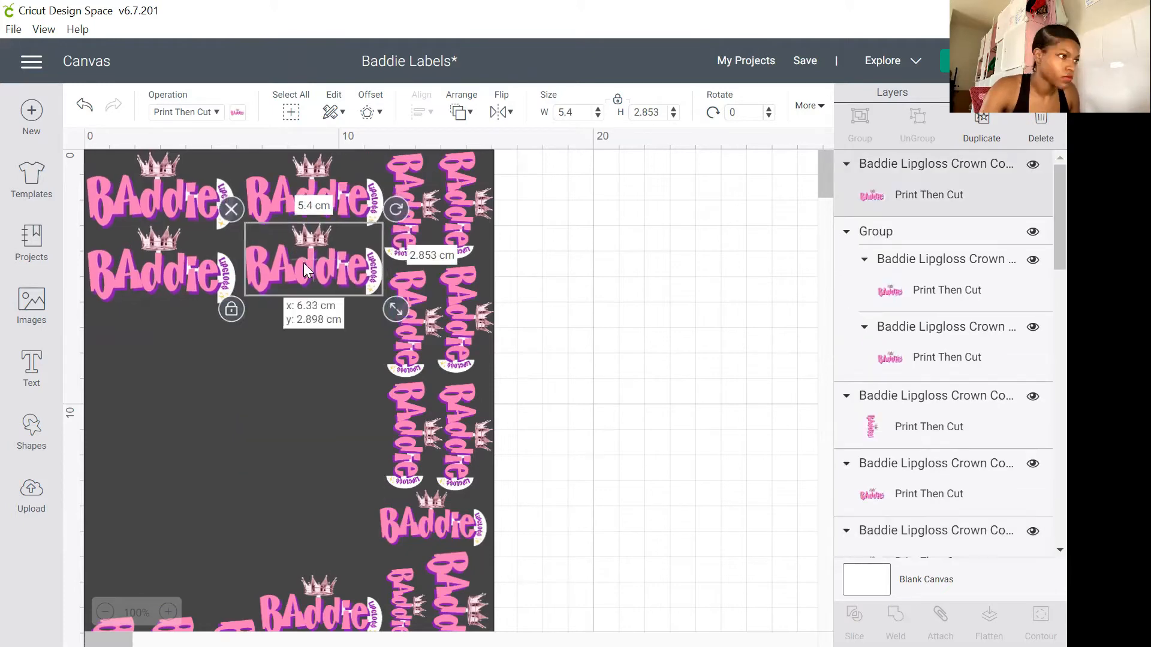
- Nudge the second column's lower 5.4 cm wide logo up close beneath the top one, and select the logos
drag(303, 263, 303, 260)
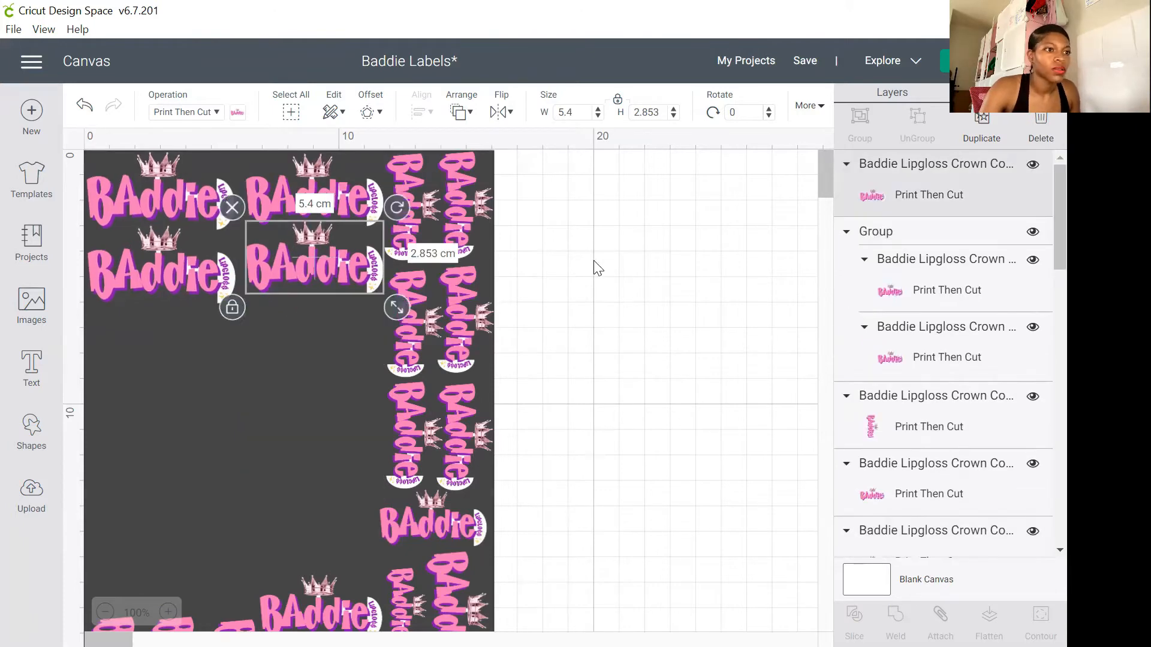
click(302, 183)
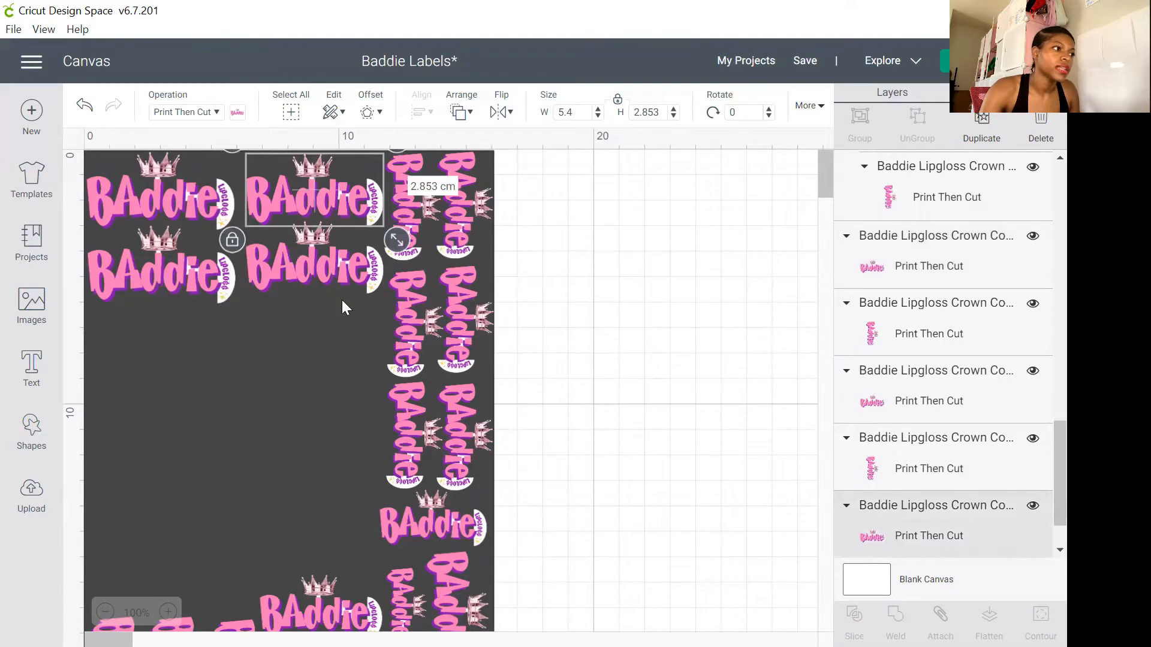
click(306, 259)
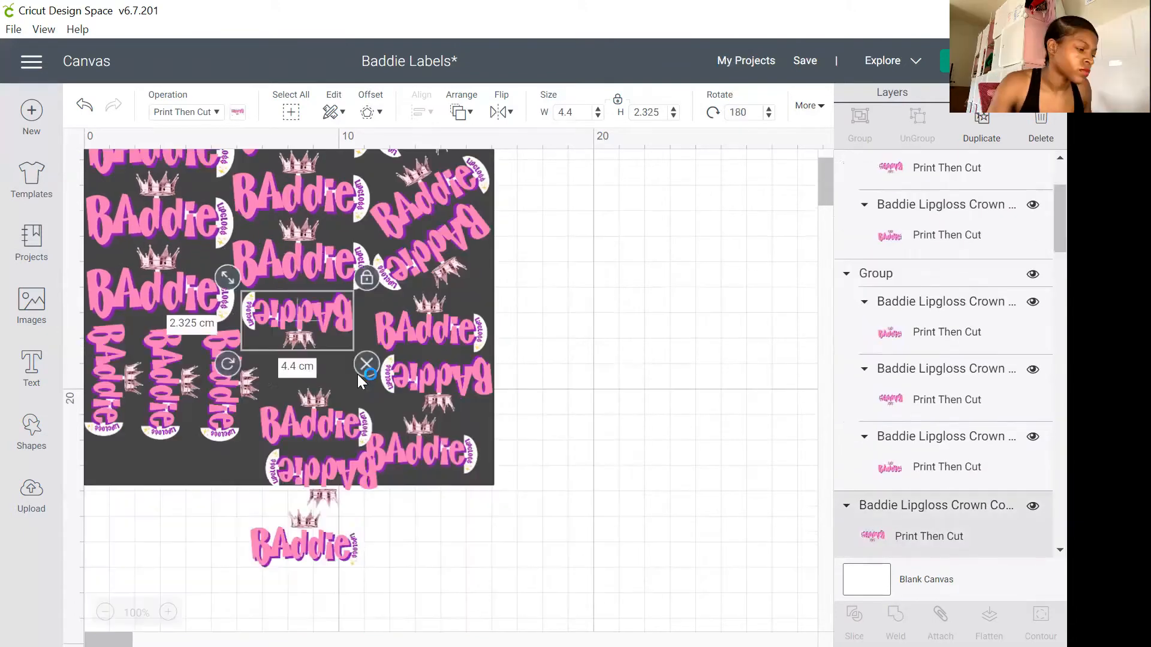
- Save the Baddie Labels project and attach all logos and the dark rectangle together
click(805, 61)
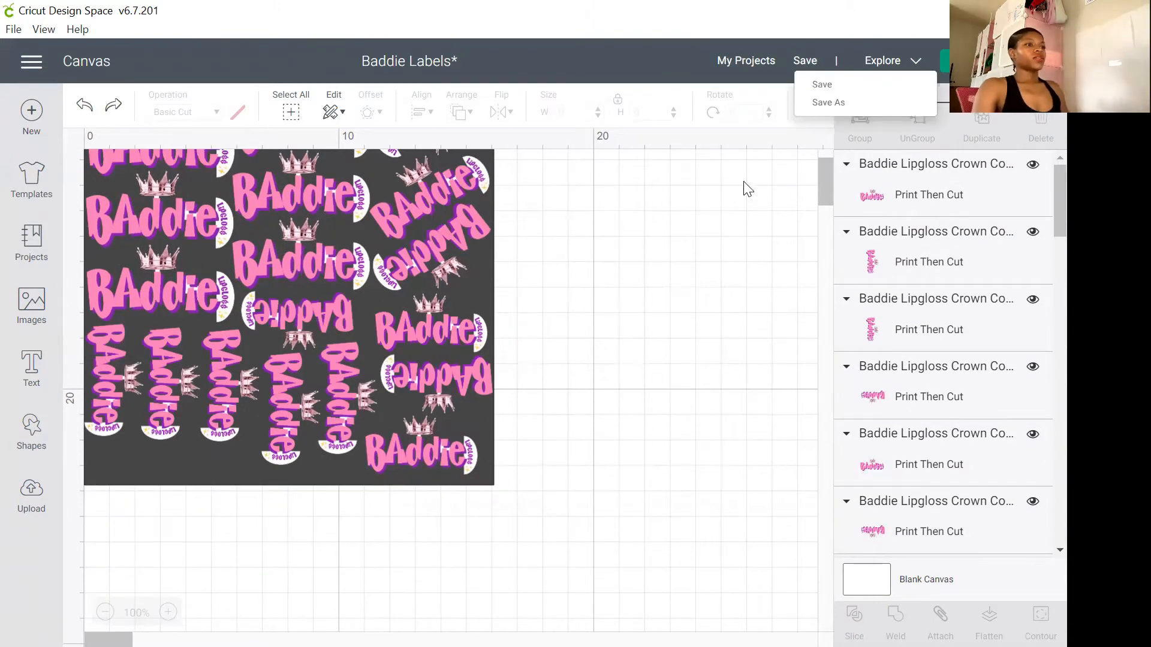
click(829, 87)
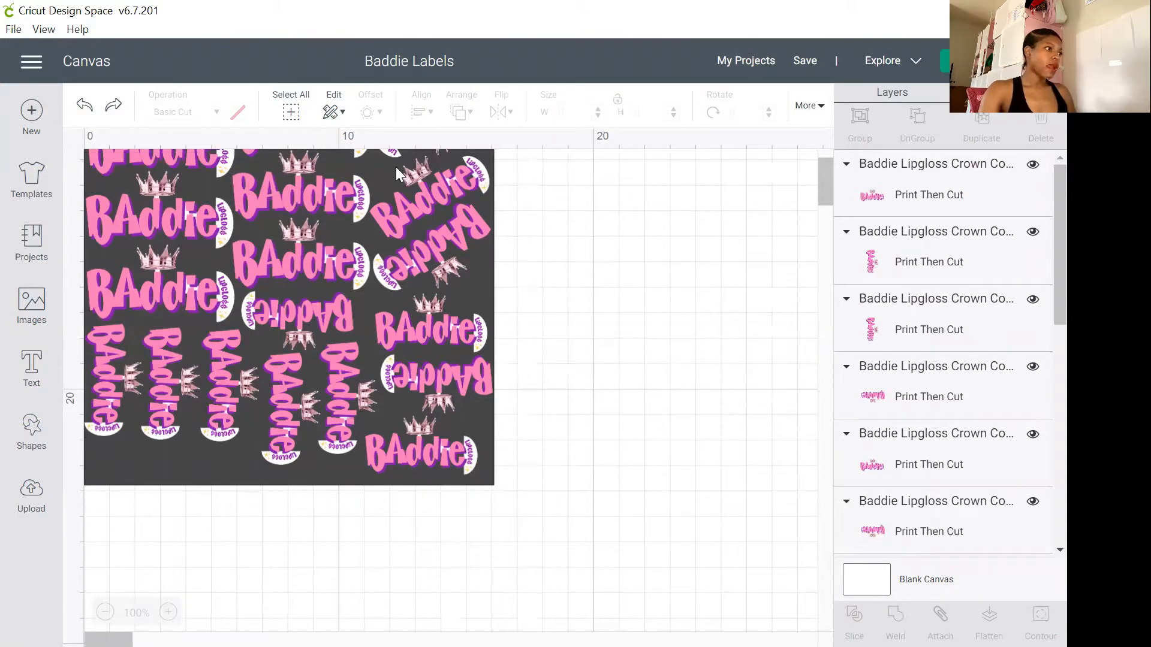
click(291, 113)
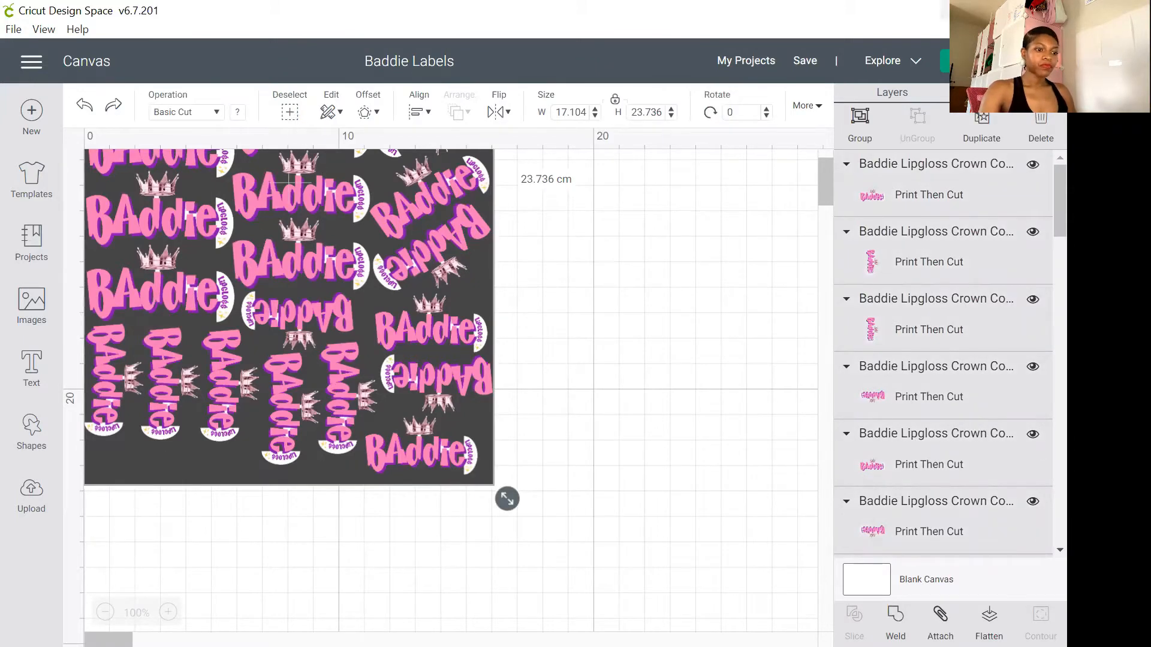
click(941, 618)
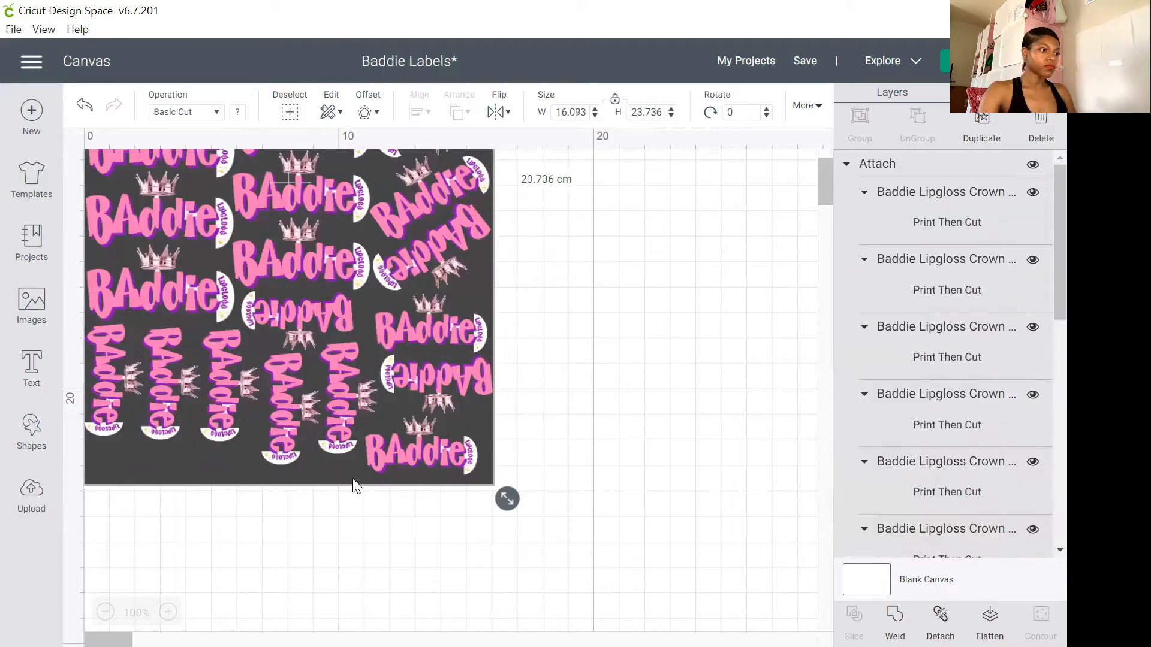
- Try moving the attached sheet away from the canvas corner, and undo the move
drag(390, 405, 487, 529)
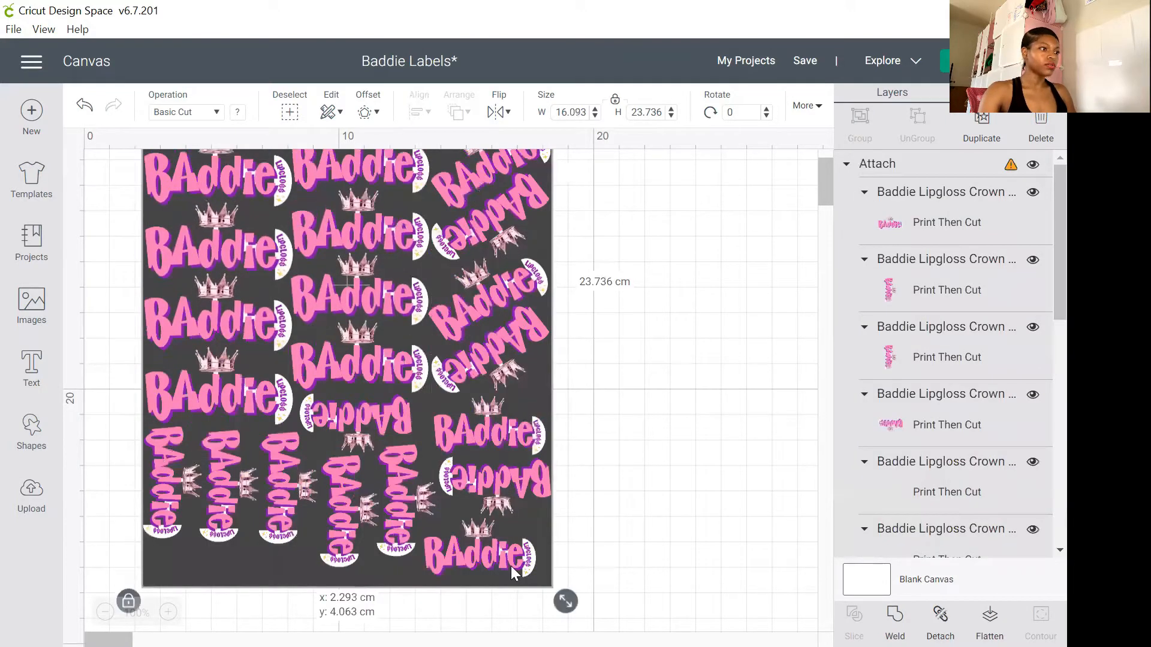
click(85, 108)
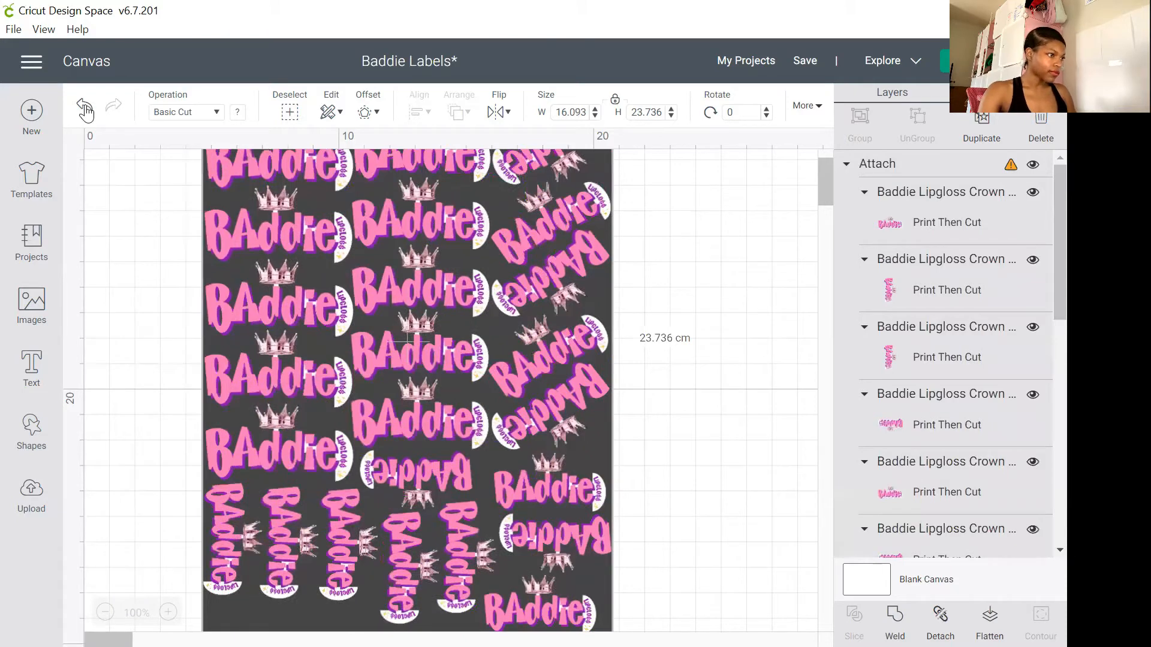
click(85, 108)
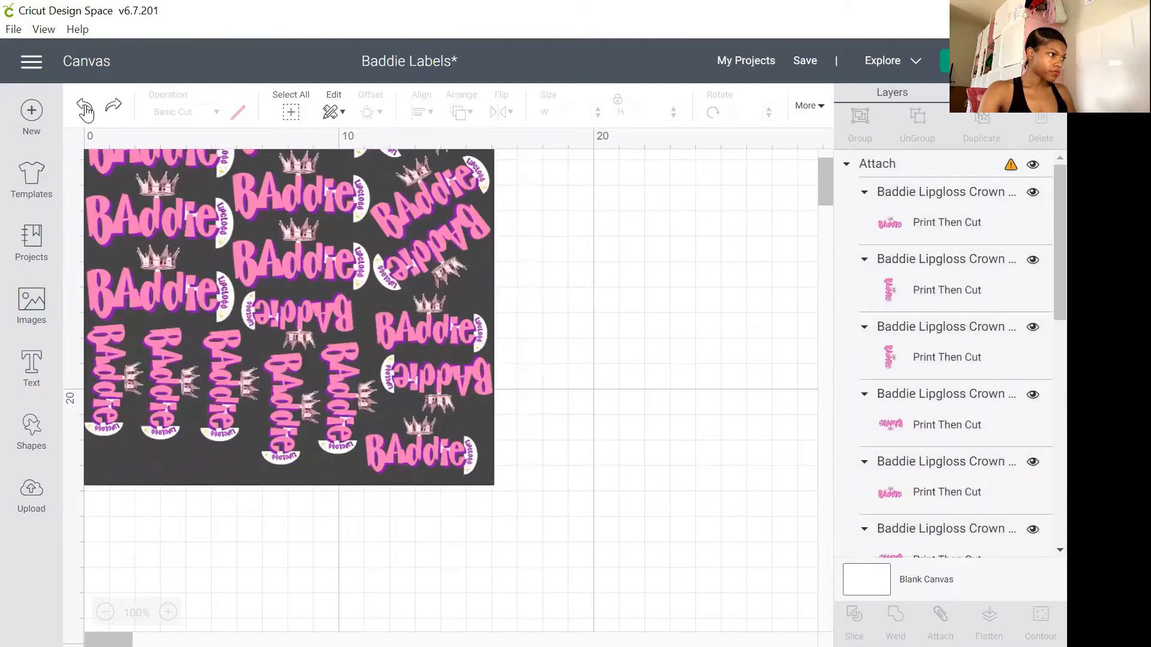
- Undo and redo the attachment of the sheet, select the attached sheet and examine its size warning
click(86, 108)
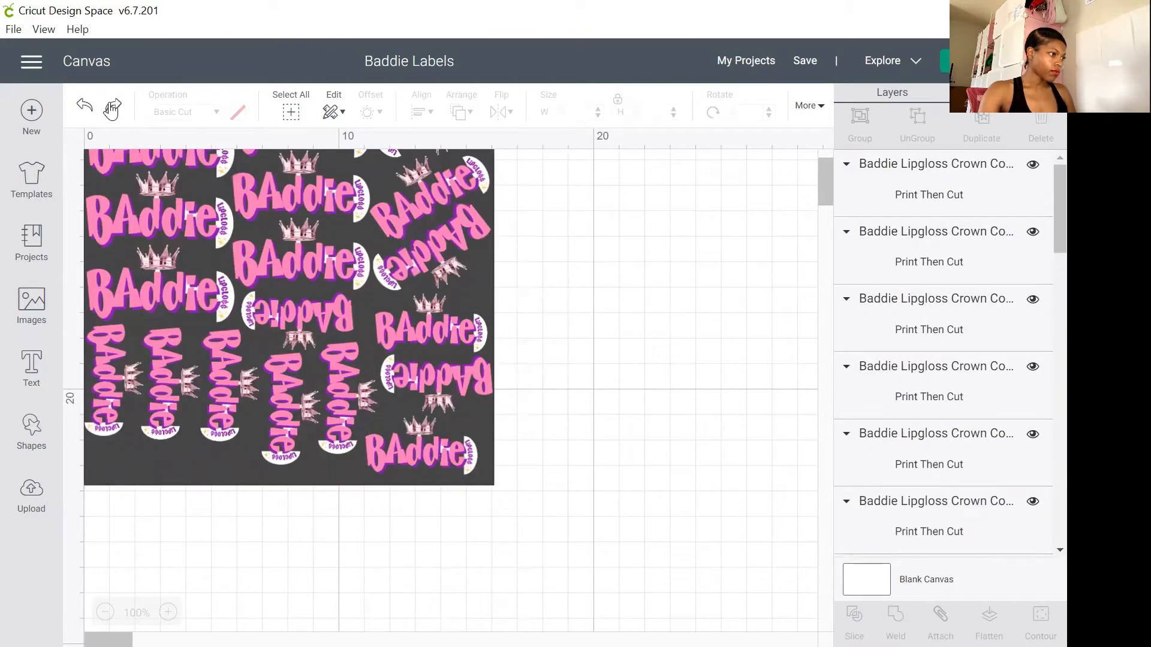
click(112, 109)
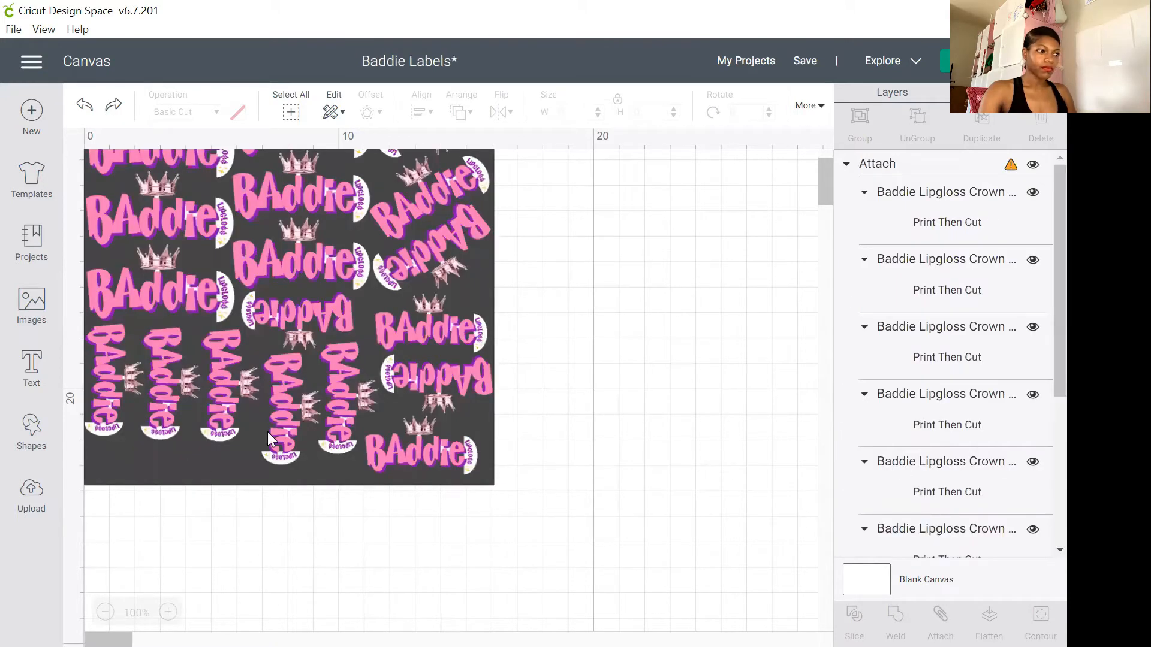
click(203, 459)
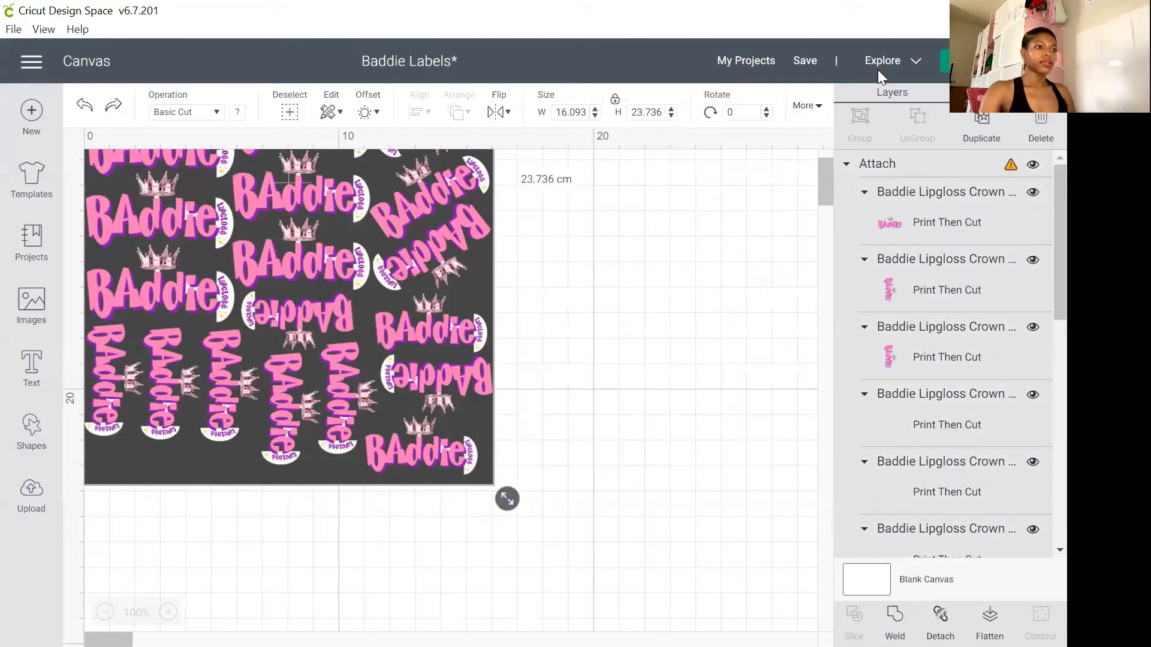
mouse_move(1011, 167)
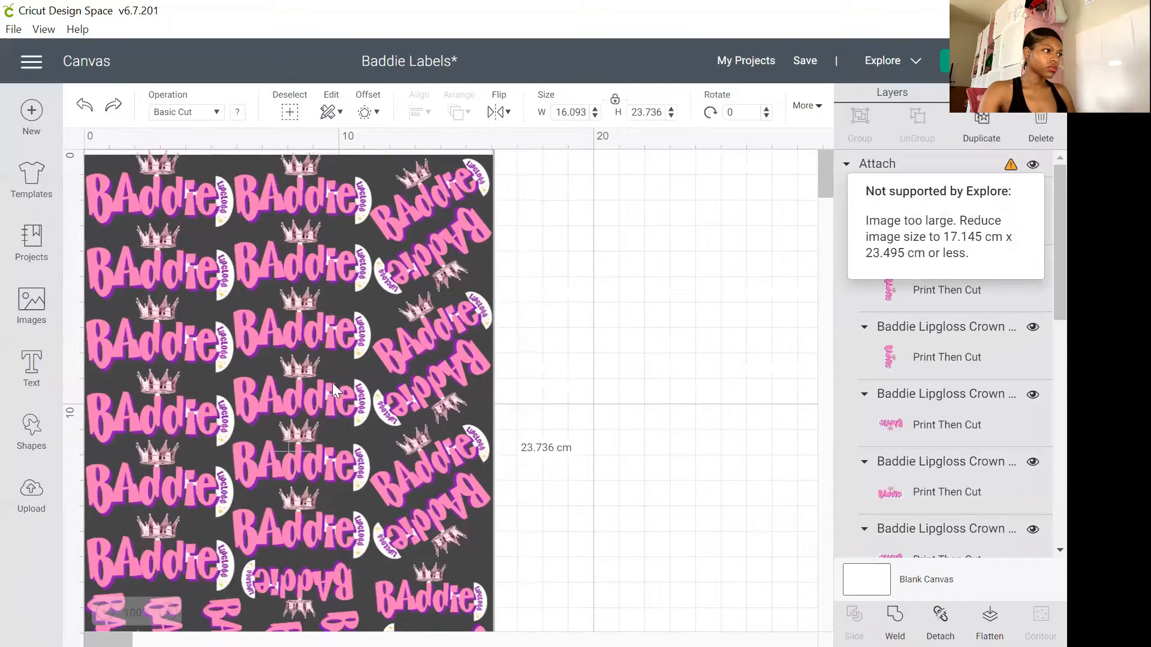
click(1010, 167)
click(1010, 166)
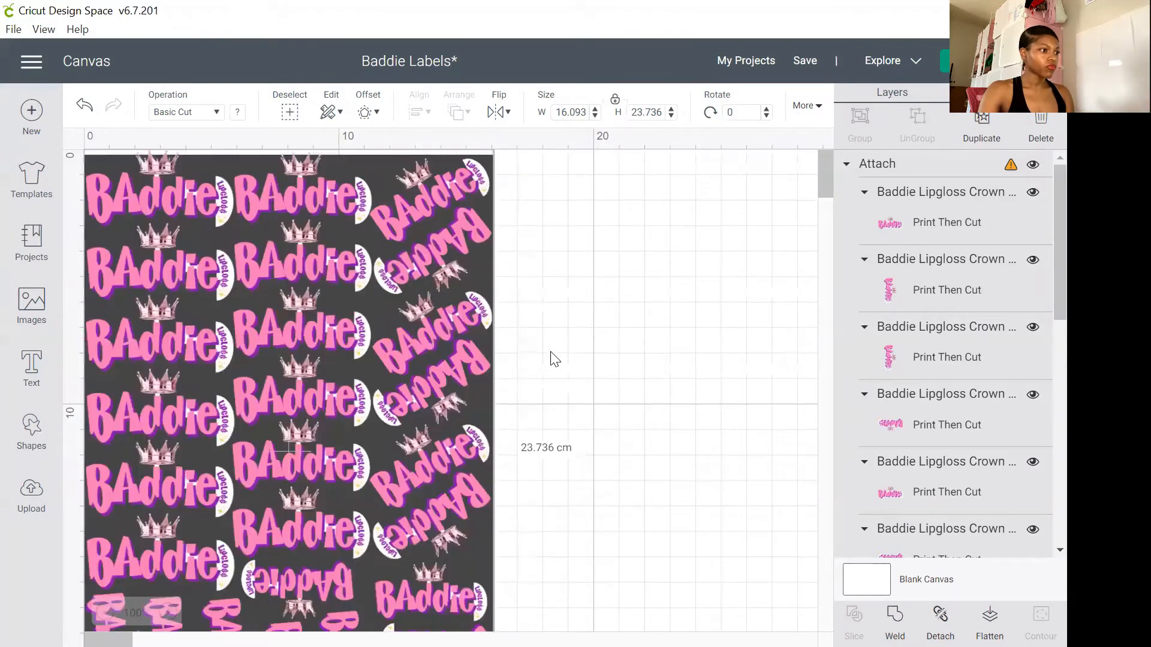
- Try repositioning the attached sheet against the upper corner of the canvas
mouse_move(327, 232)
mouse_down()
mouse_move(323, 283)
mouse_move(309, 222)
mouse_up()
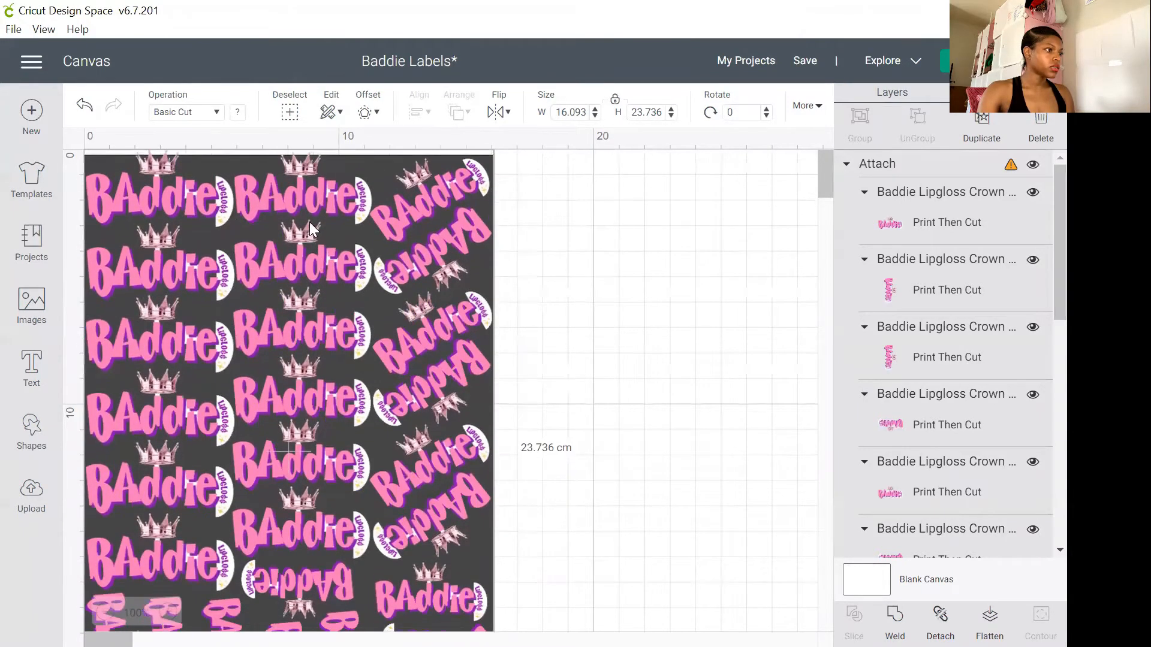
click(88, 108)
scroll(168, 300, down, 6)
scroll(174, 311, up, 3)
click(176, 488)
drag(175, 487, 157, 460)
drag(196, 423, 423, 307)
scroll(423, 307, down, 3)
scroll(423, 308, up, 3)
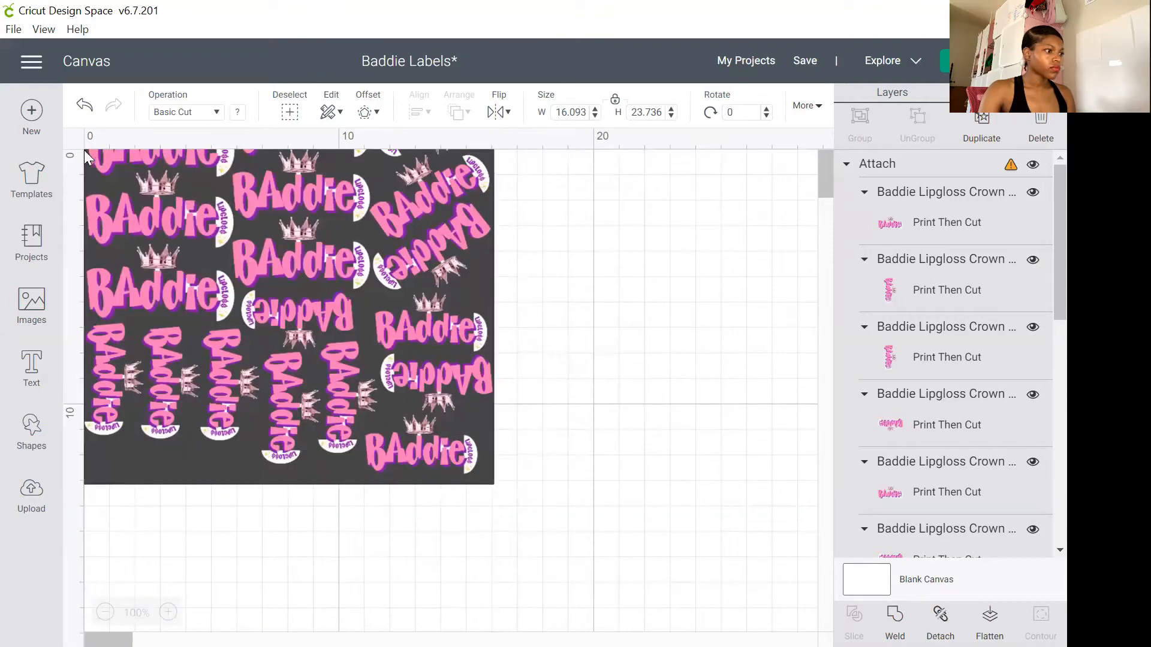
- Undo the sheet moves and the attachment, back to the separate logos and dark rectangle
click(89, 106)
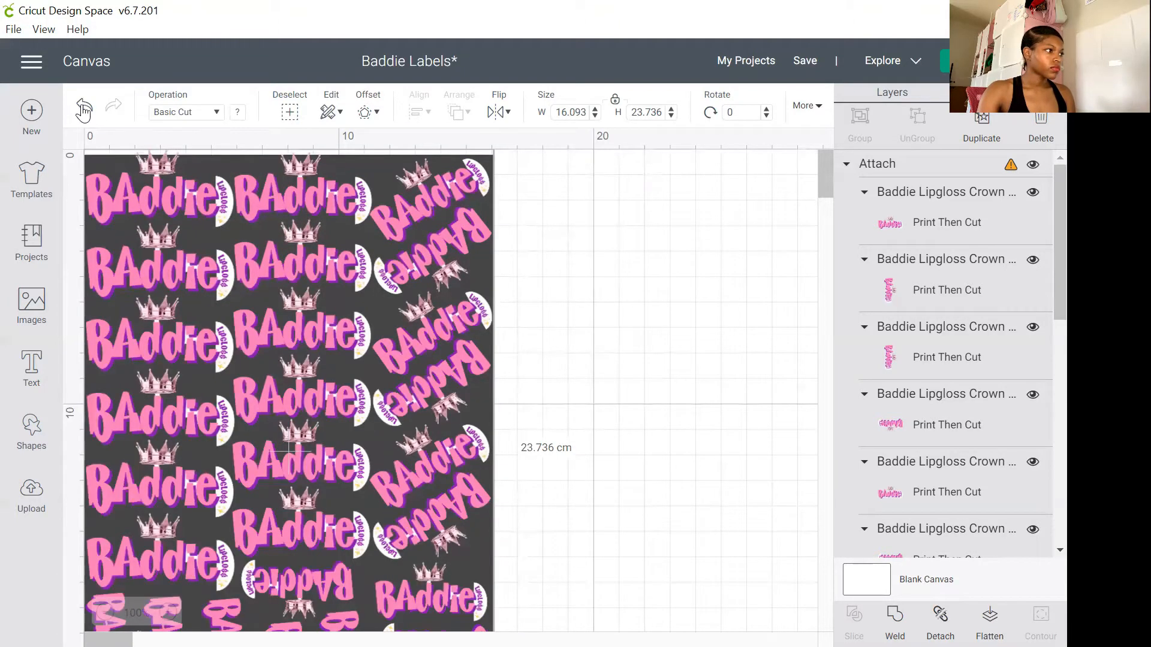
click(84, 108)
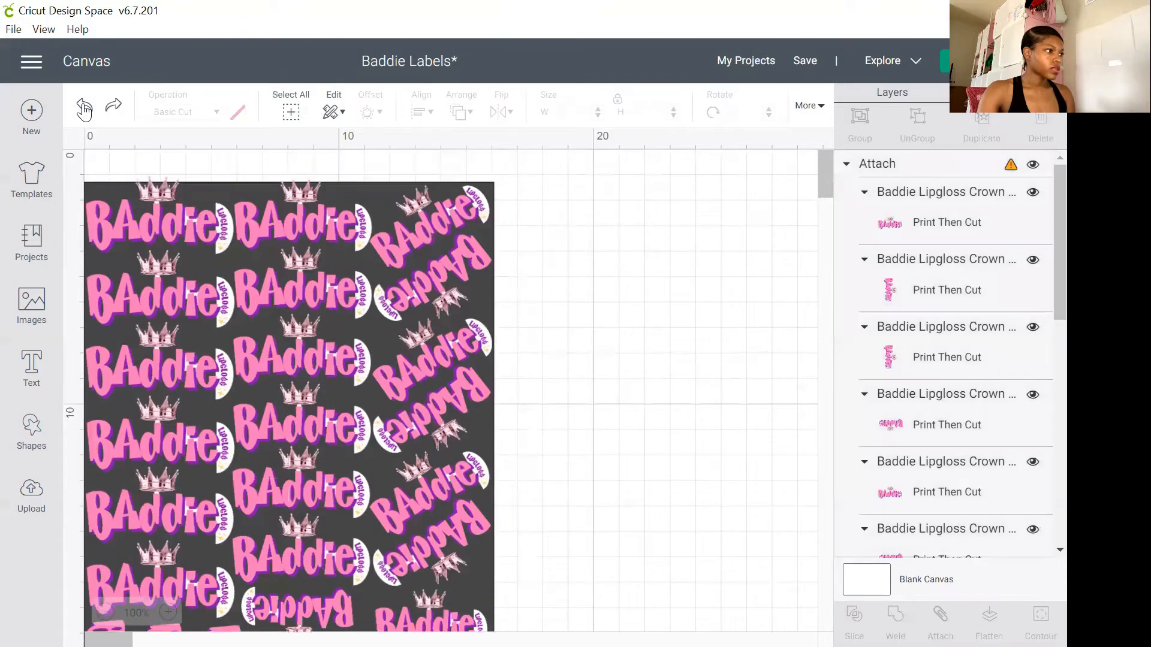
click(83, 109)
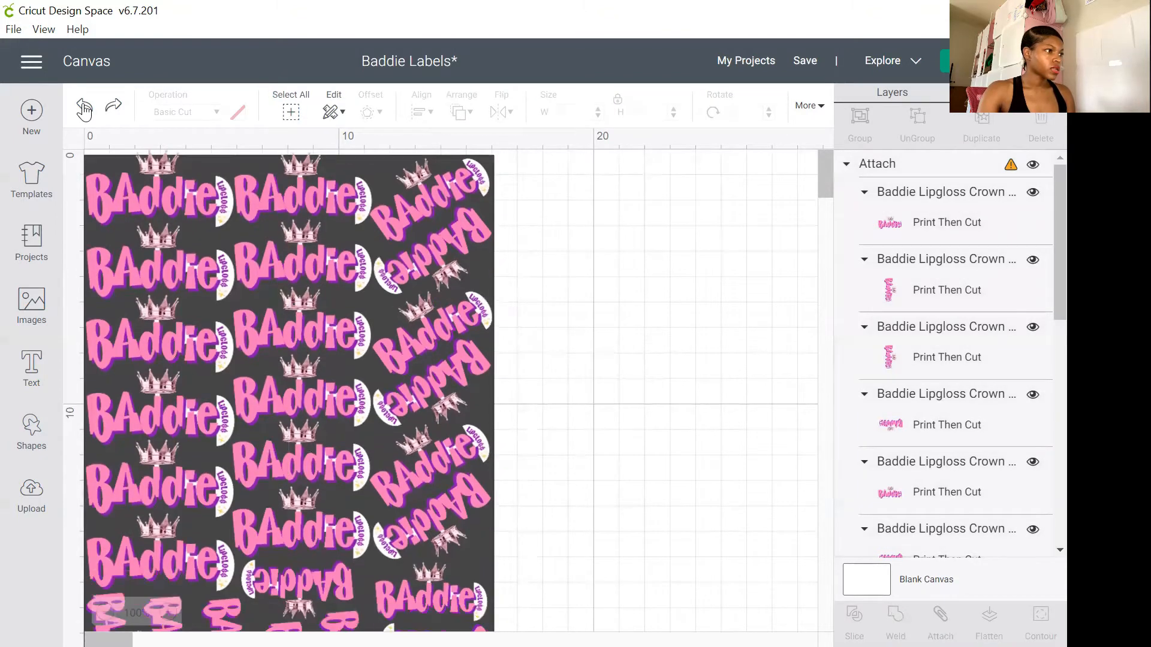
click(84, 111)
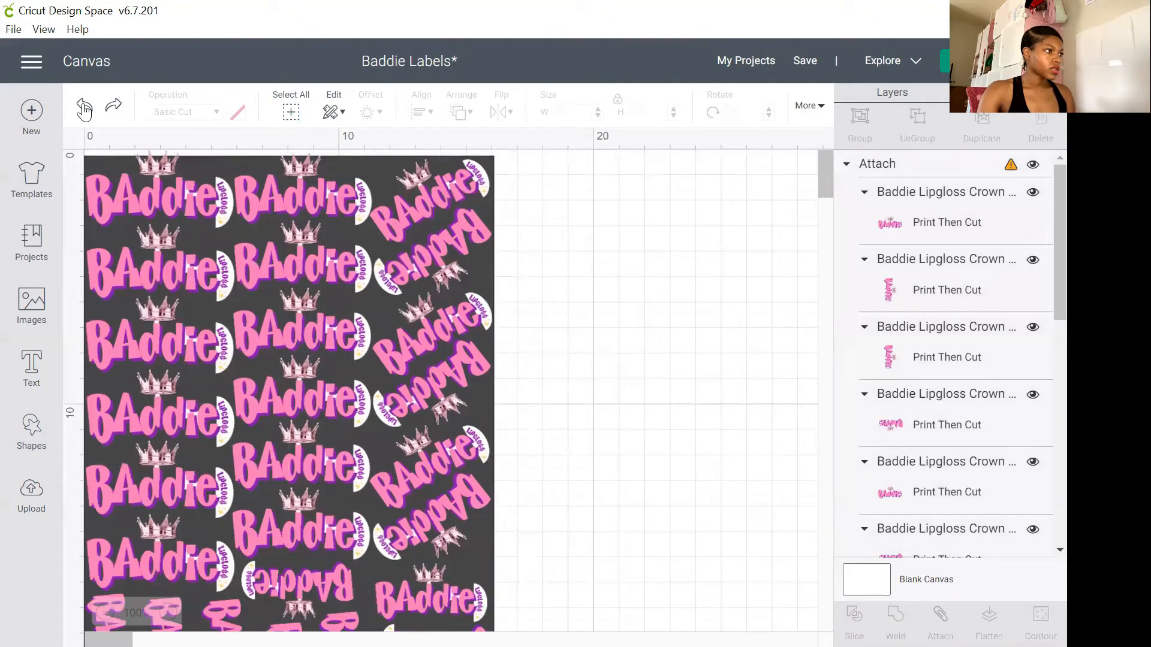
click(84, 109)
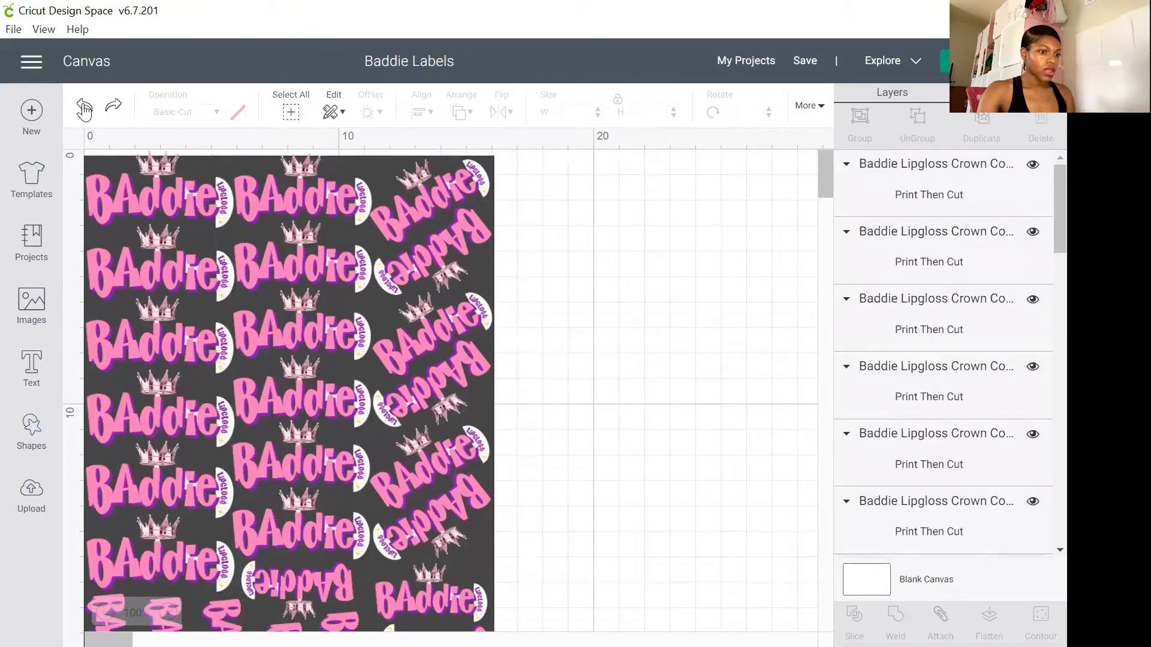
- Shift the dark rectangle slightly up to cover the tops of the uppermost logos, and attach all objects together
click(127, 207)
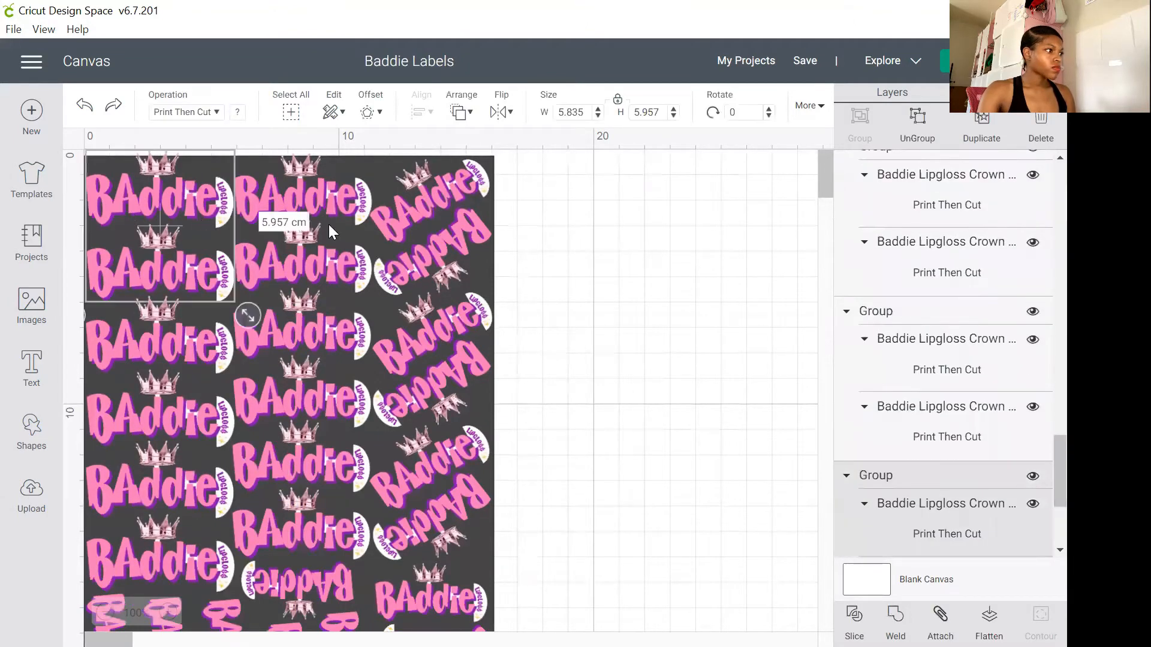
scroll(320, 247, down, 2)
drag(163, 330, 144, 275)
scroll(167, 314, up, 5)
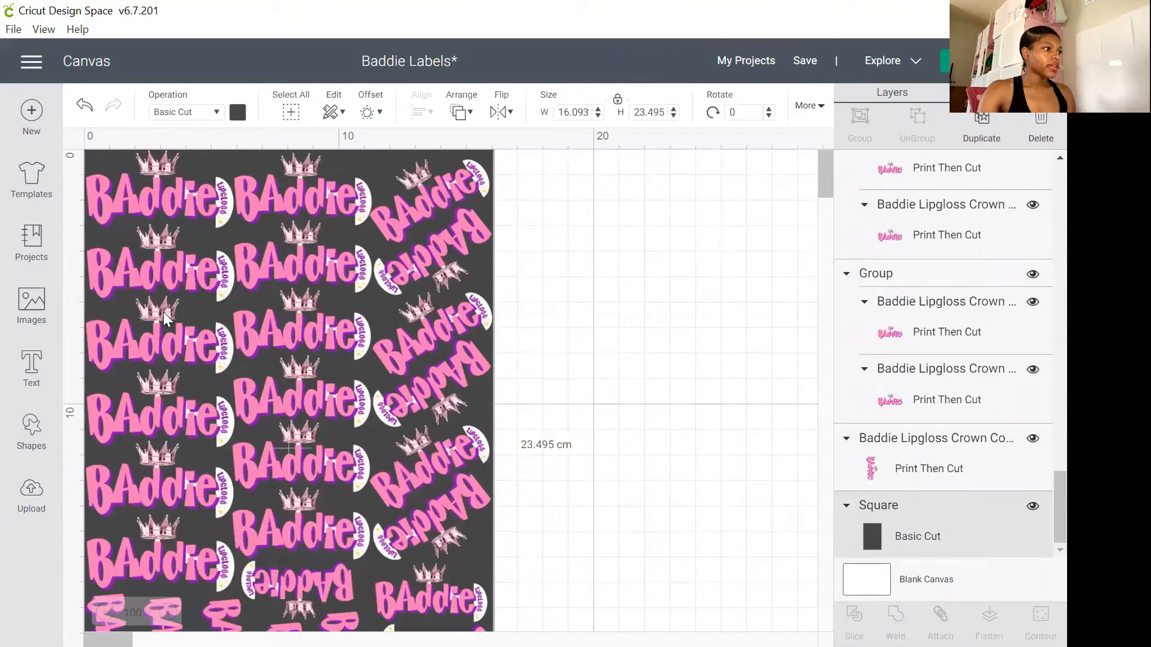
scroll(159, 330, down, 10)
scroll(167, 244, up, 2)
drag(150, 197, 121, 184)
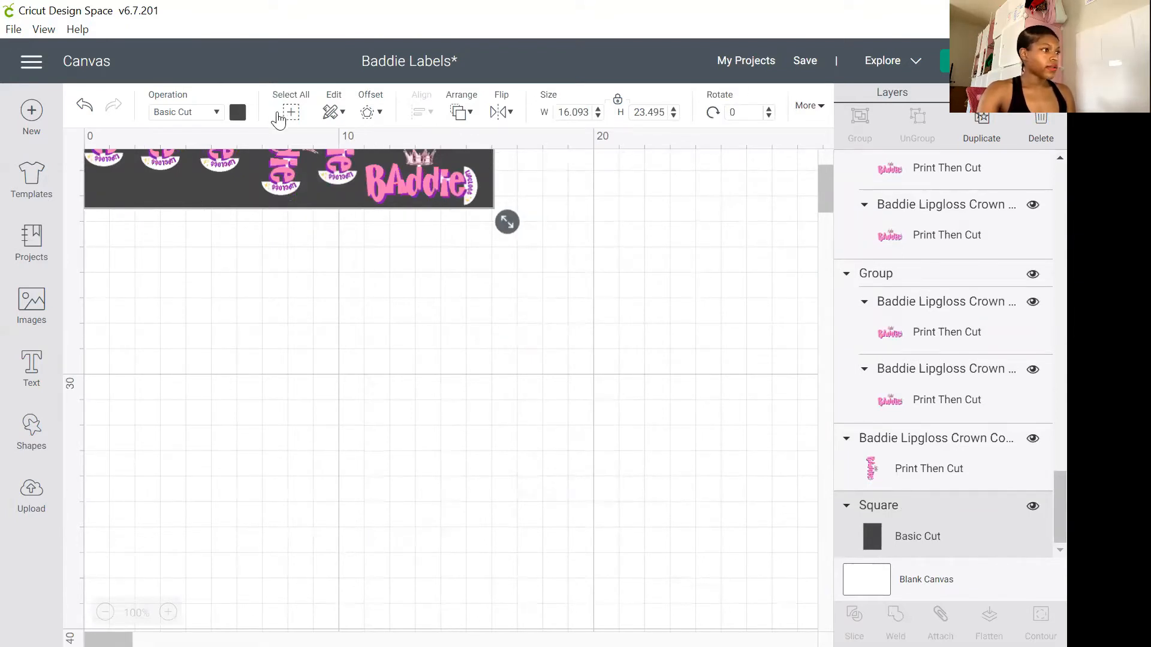
click(291, 112)
click(940, 617)
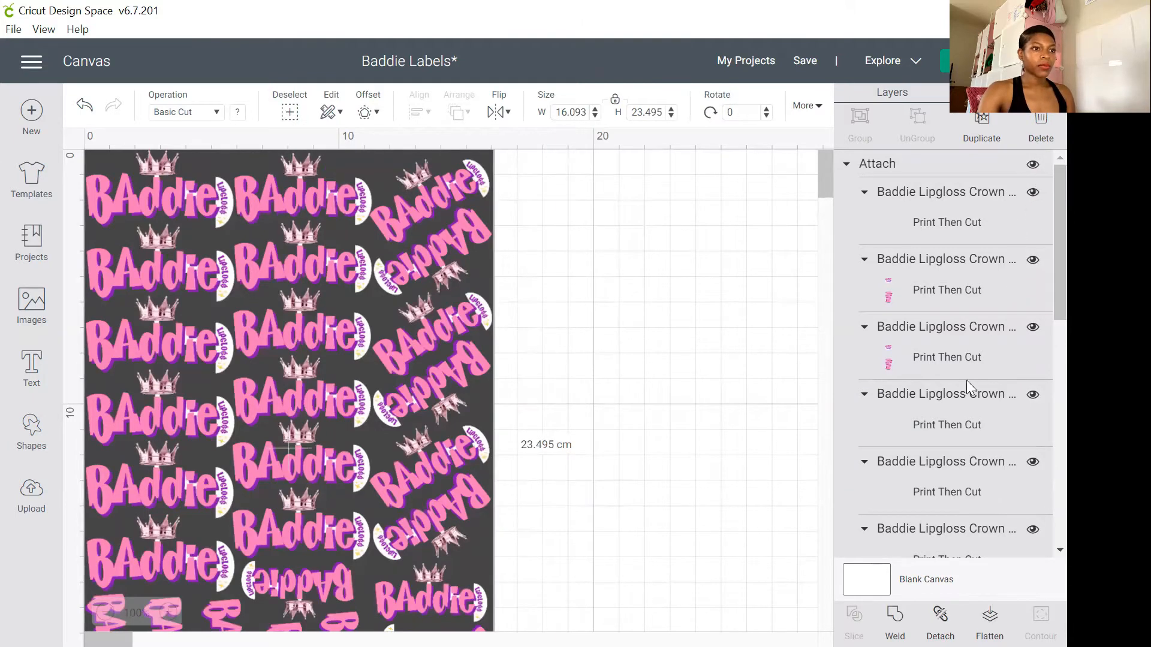
- Hide the dark Square layer within the attached sheet and check the Print Then Cut mat preview
scroll(959, 453, down, 10)
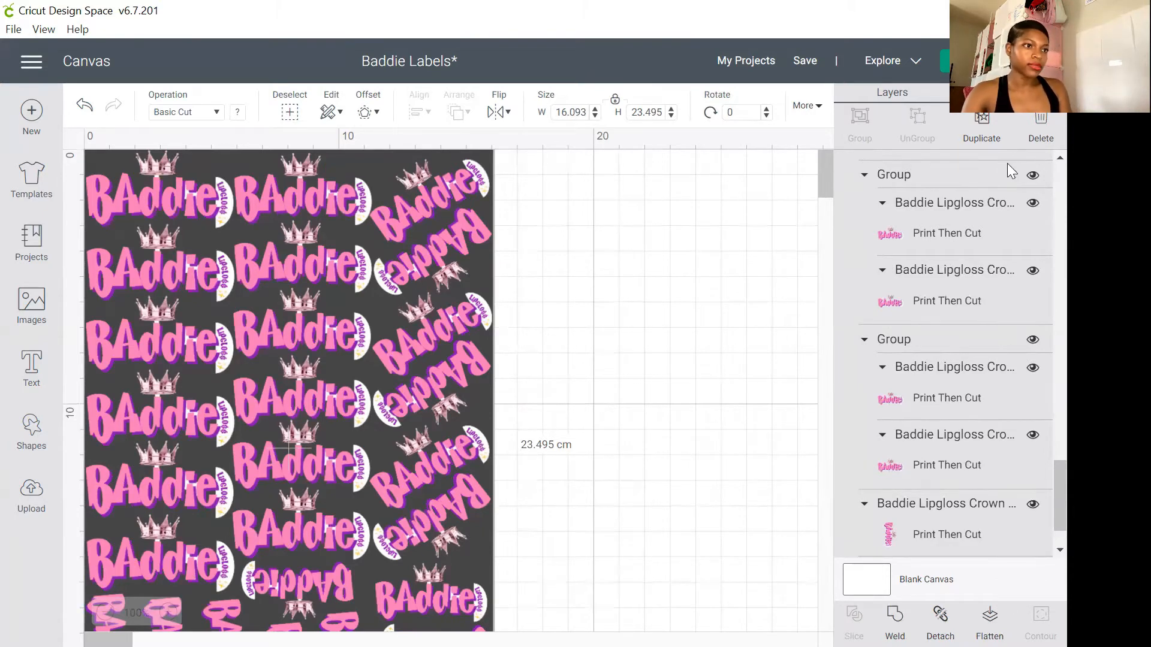
scroll(995, 444, down, 1)
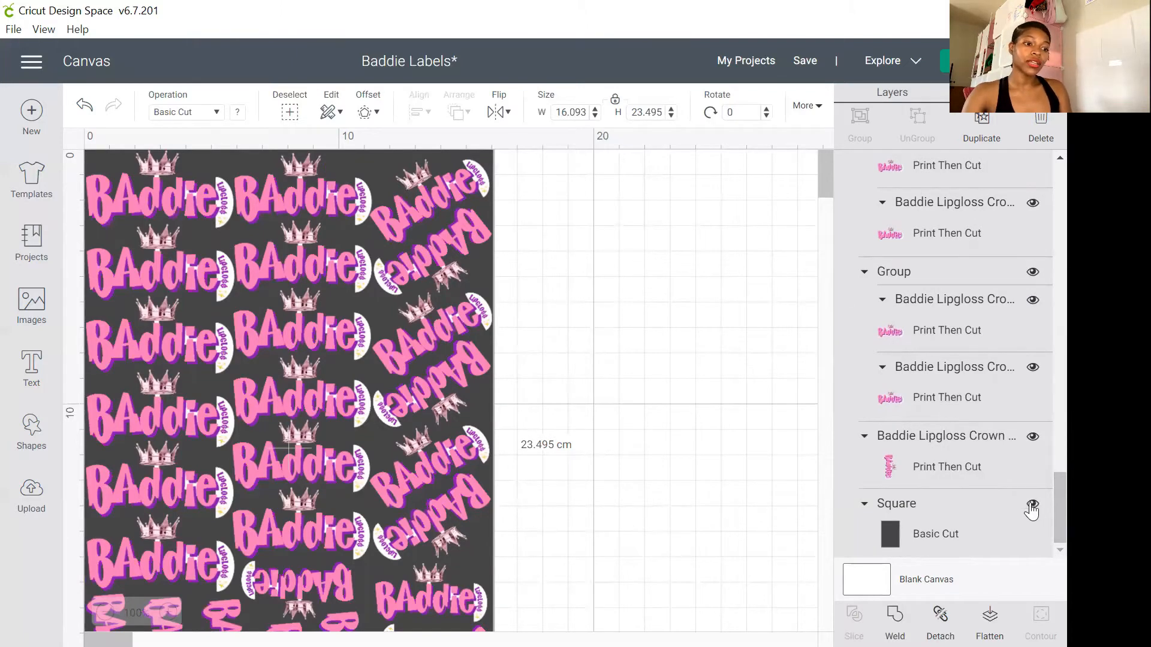
right_click(983, 518)
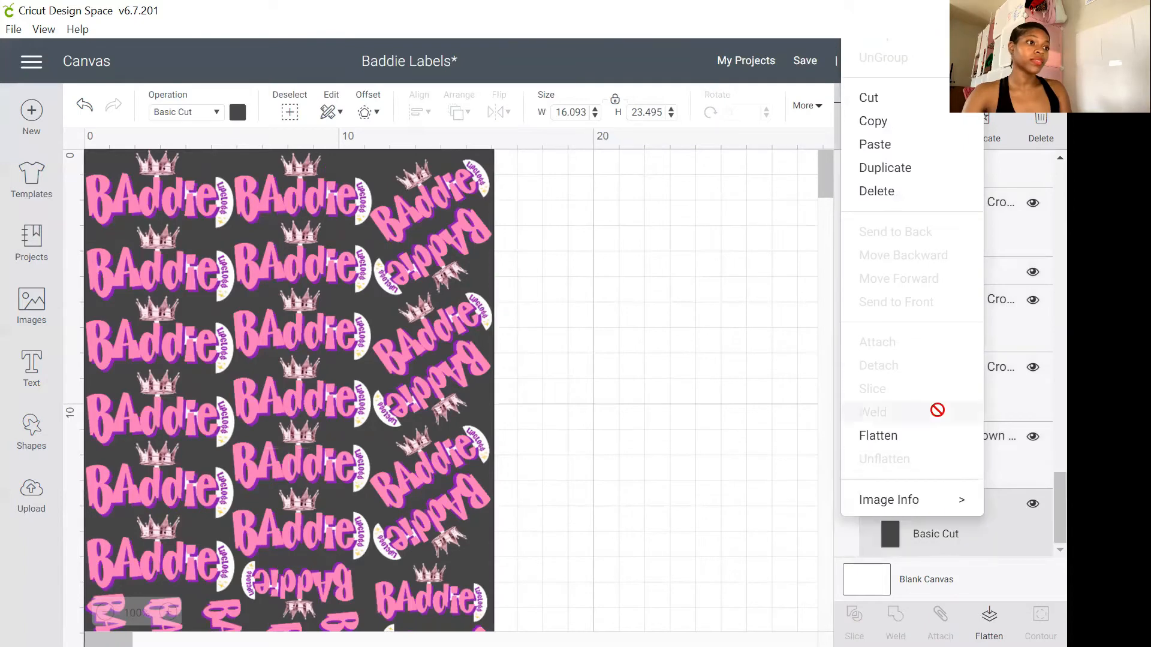
click(1033, 505)
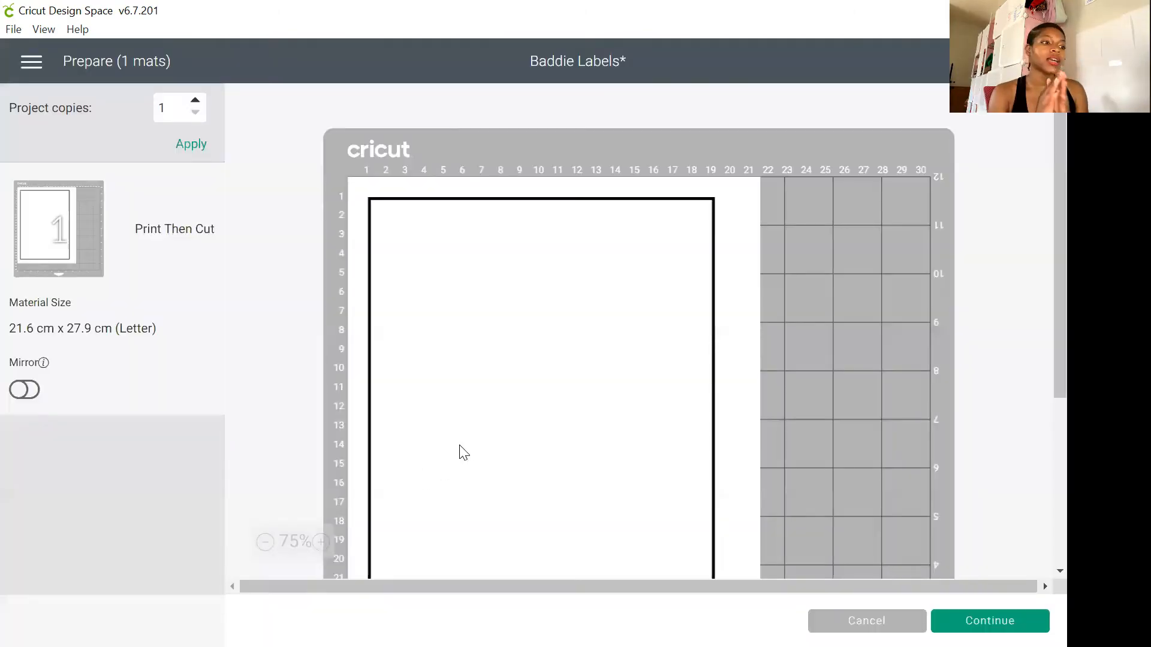
scroll(462, 449, down, 3)
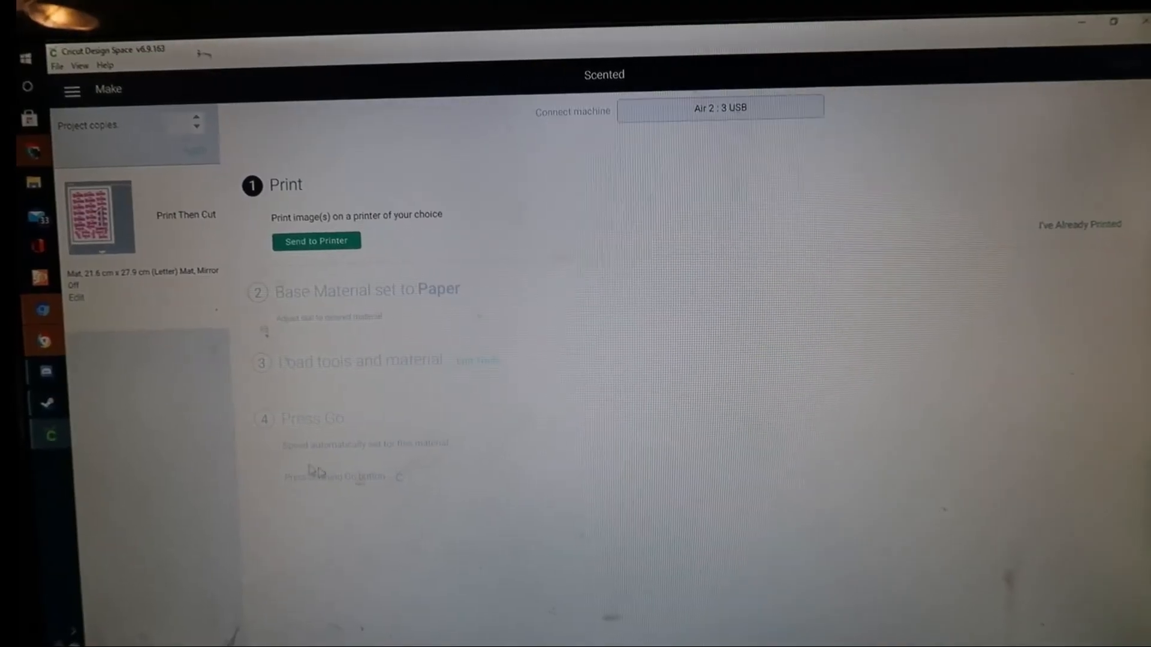
- Print one copy of the sheet on the Canon iX6800 series with bleed added, using Glossy Photo Paper as the media type
click(347, 252)
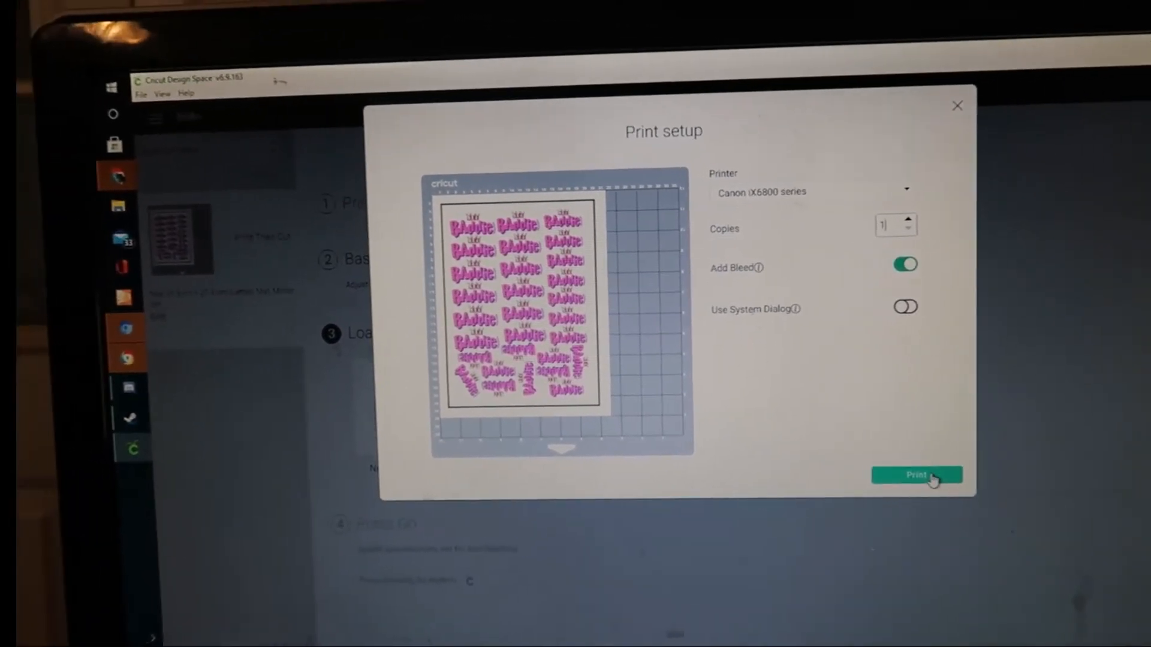
click(851, 467)
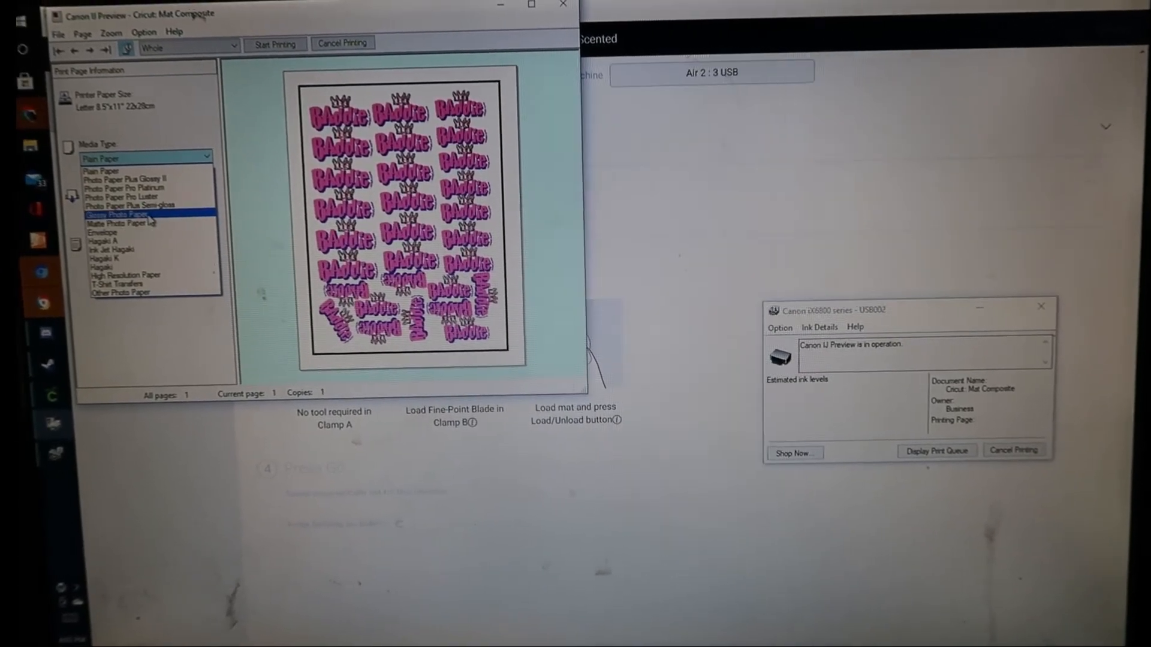
click(139, 216)
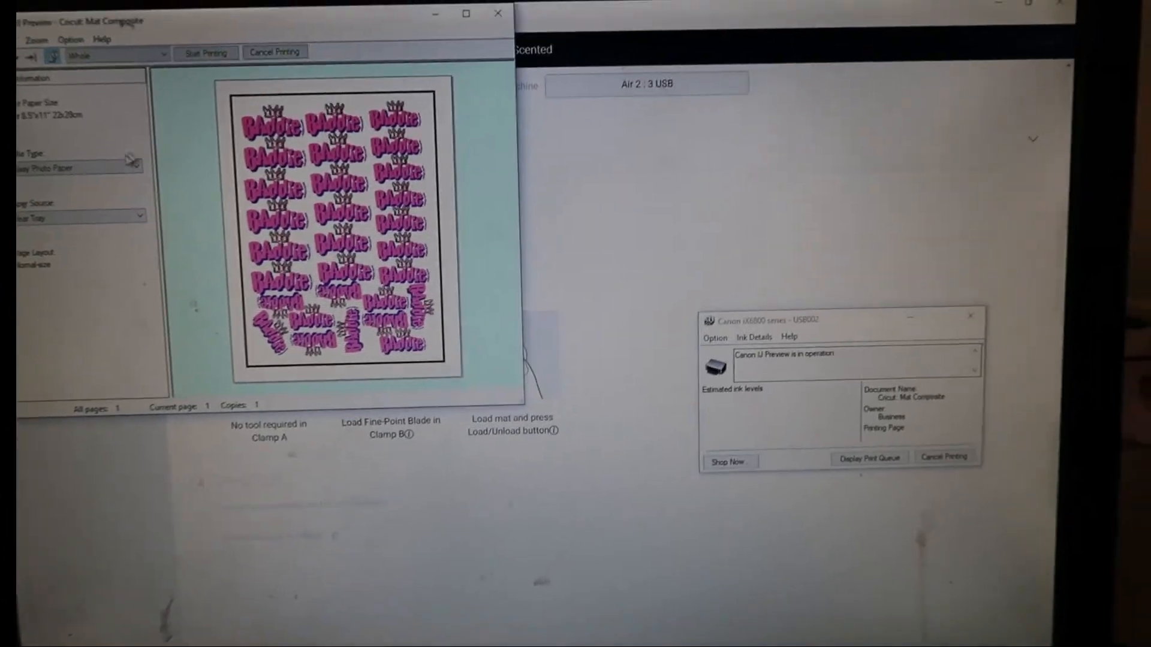
click(108, 134)
click(93, 244)
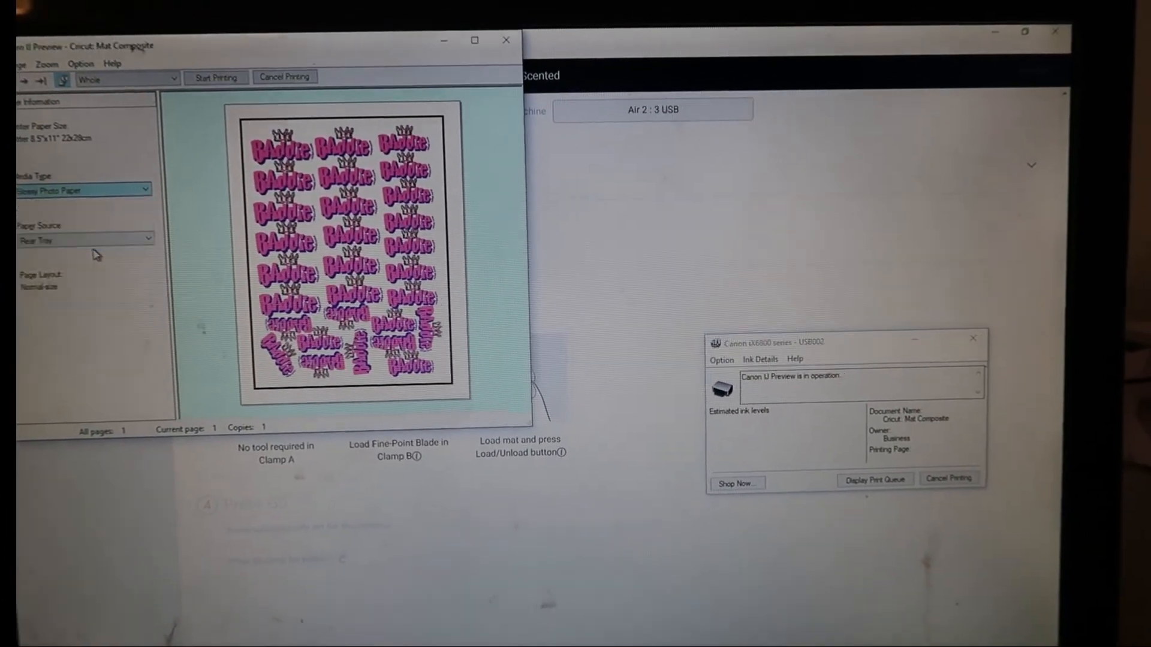
click(77, 187)
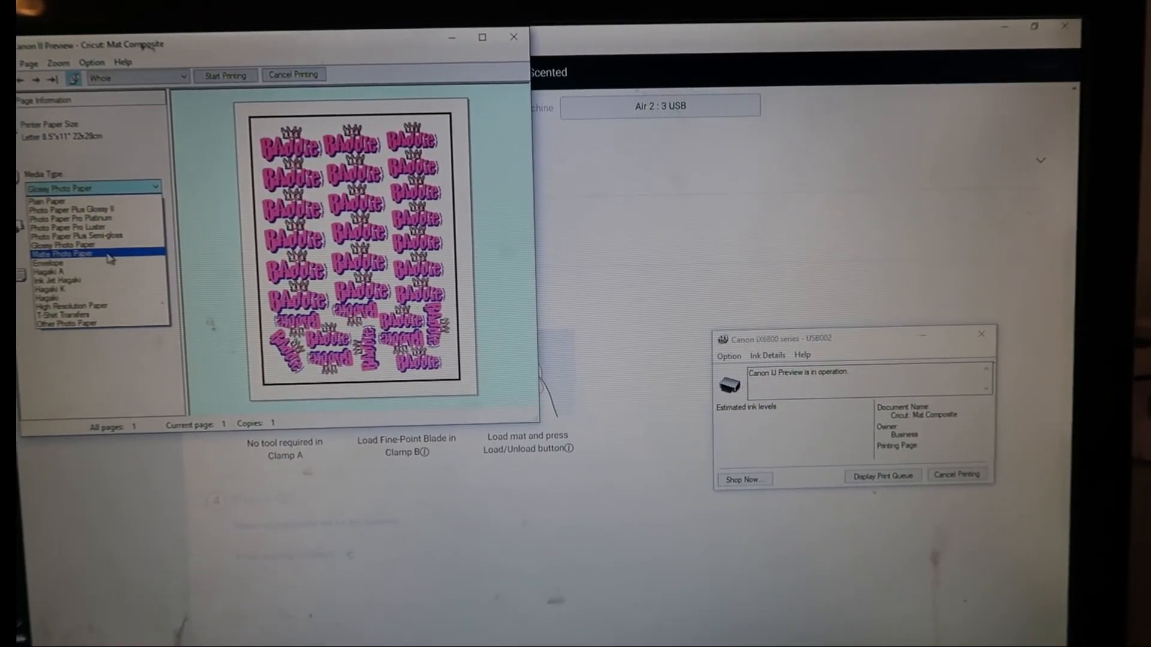
click(223, 34)
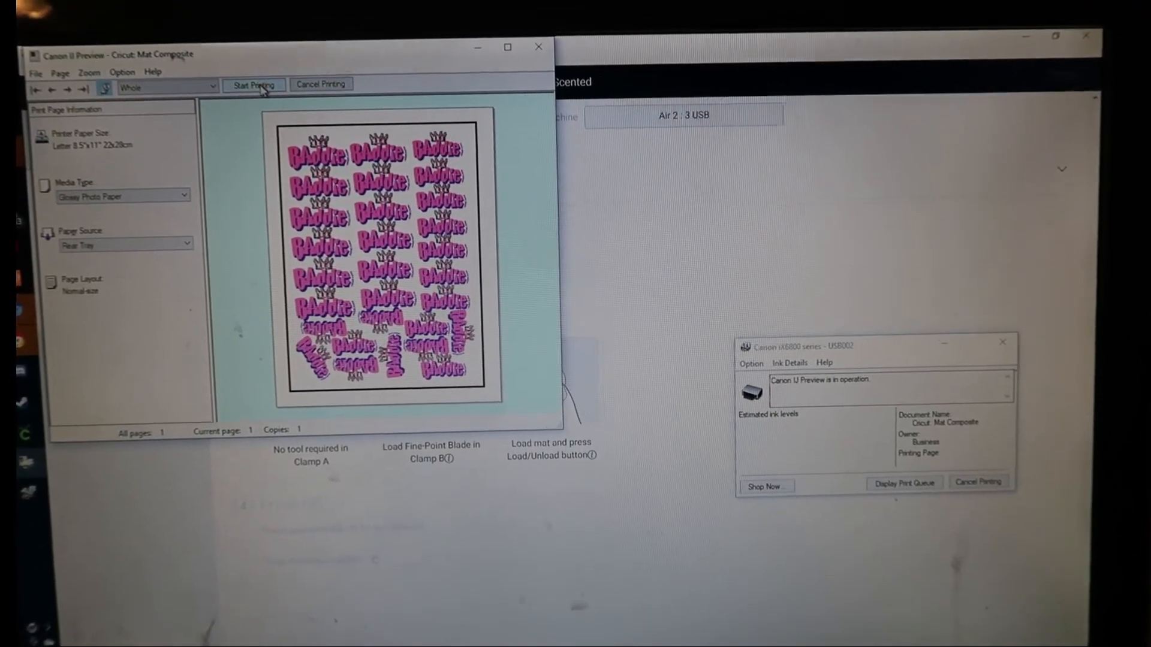
click(256, 90)
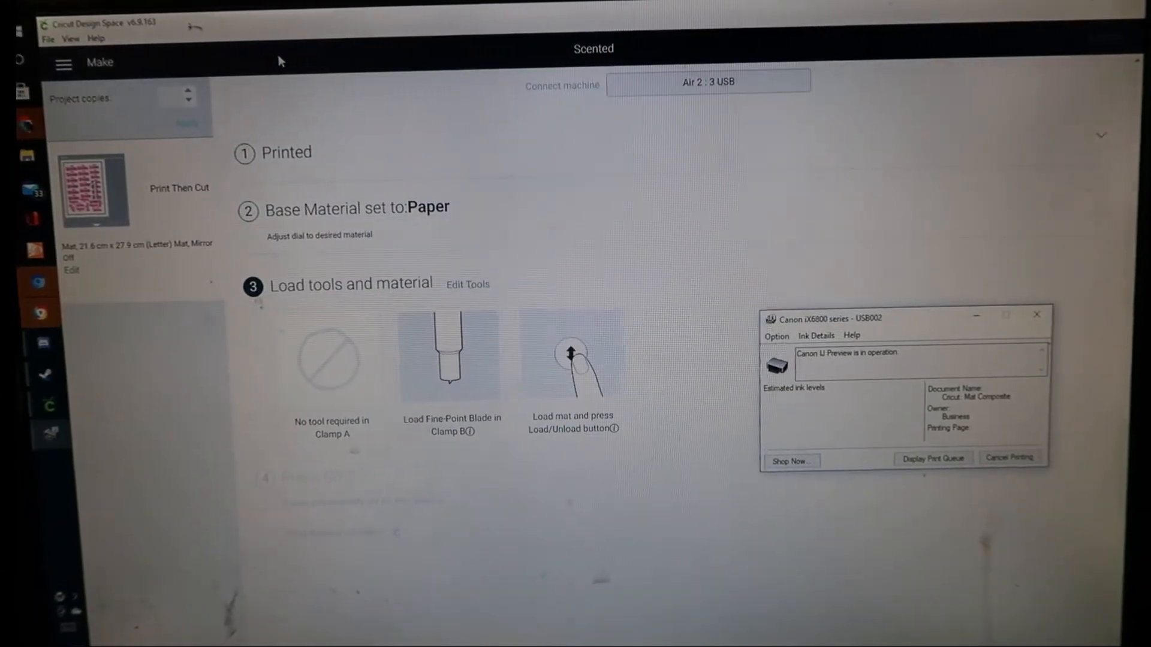